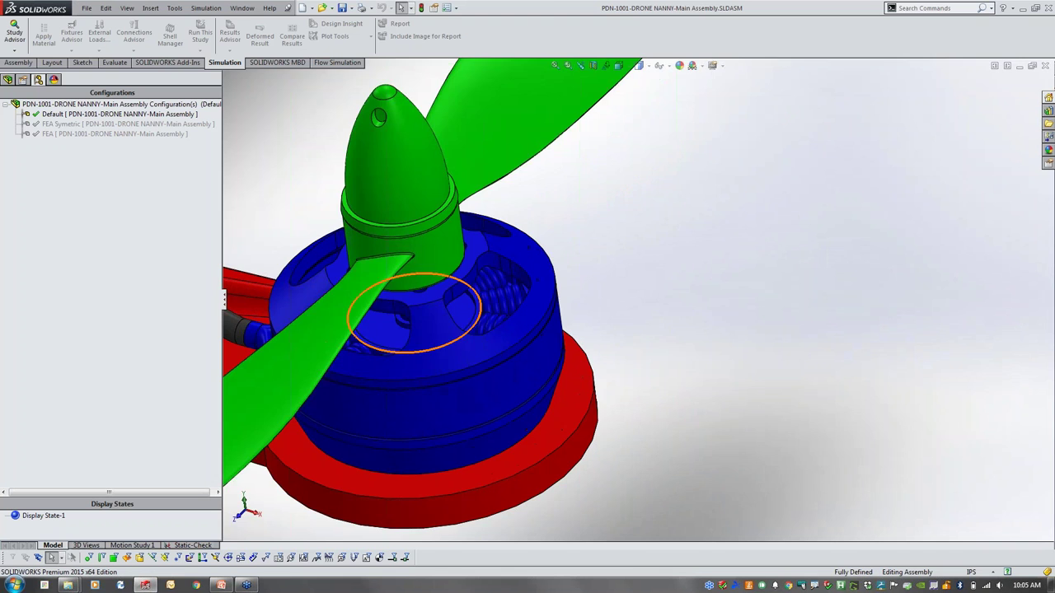
scroll(559, 160, "up", 10)
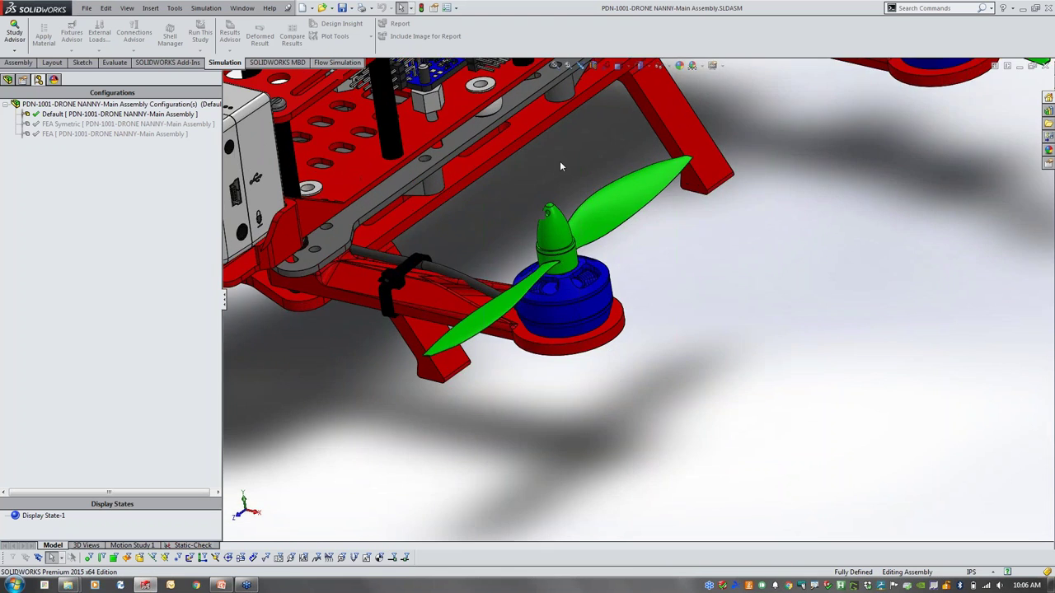
middle_click_drag(560, 161, 585, 206)
scroll(598, 315, "down", 10)
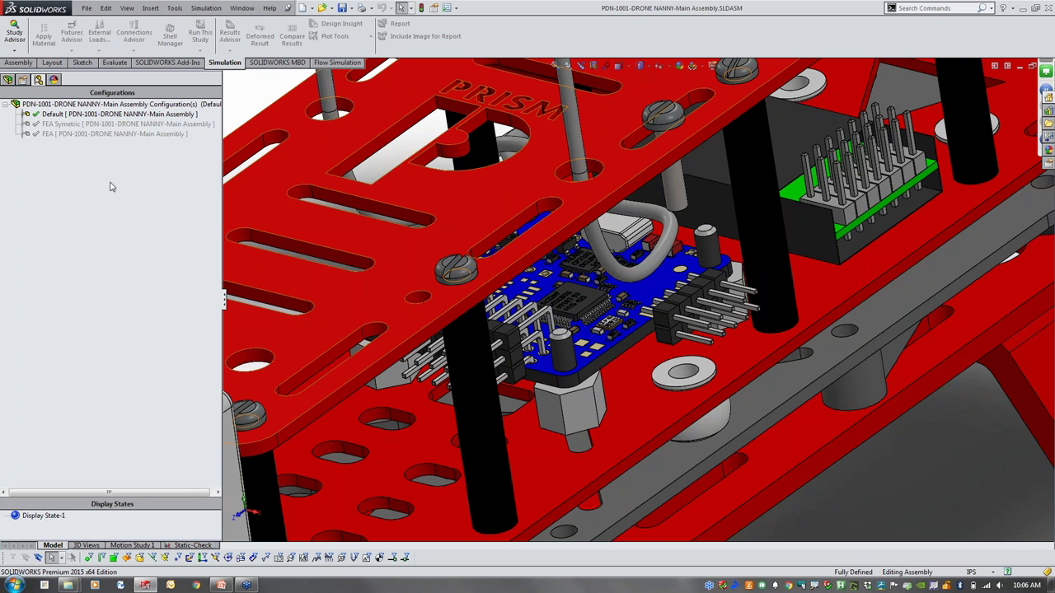
Switch between the FEA and FEA Symetric configurations to compare the drone frame
left_click(84, 135)
double_click(97, 125)
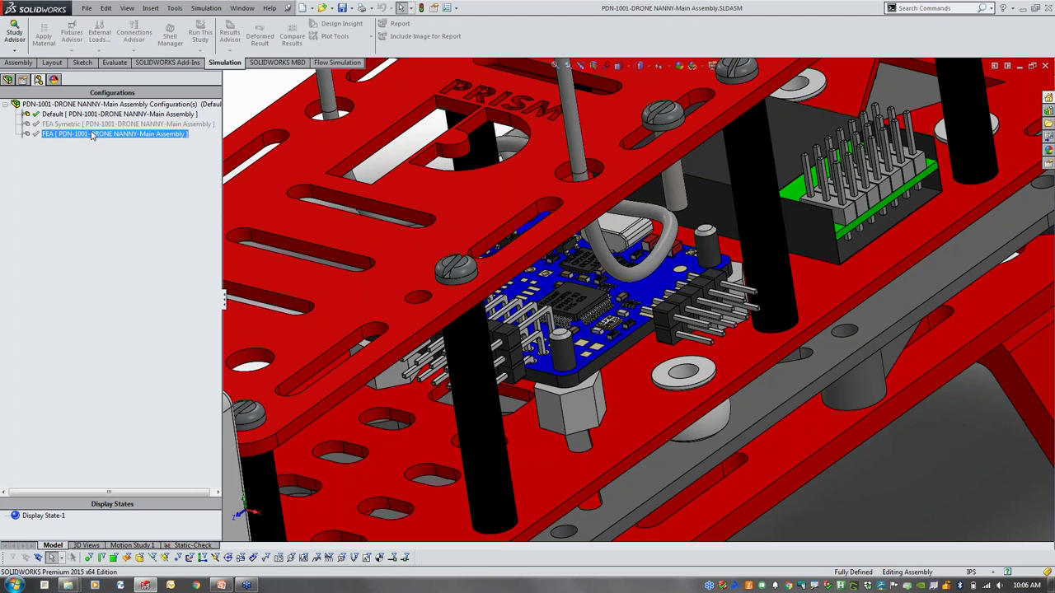
double_click(99, 133)
double_click(91, 124)
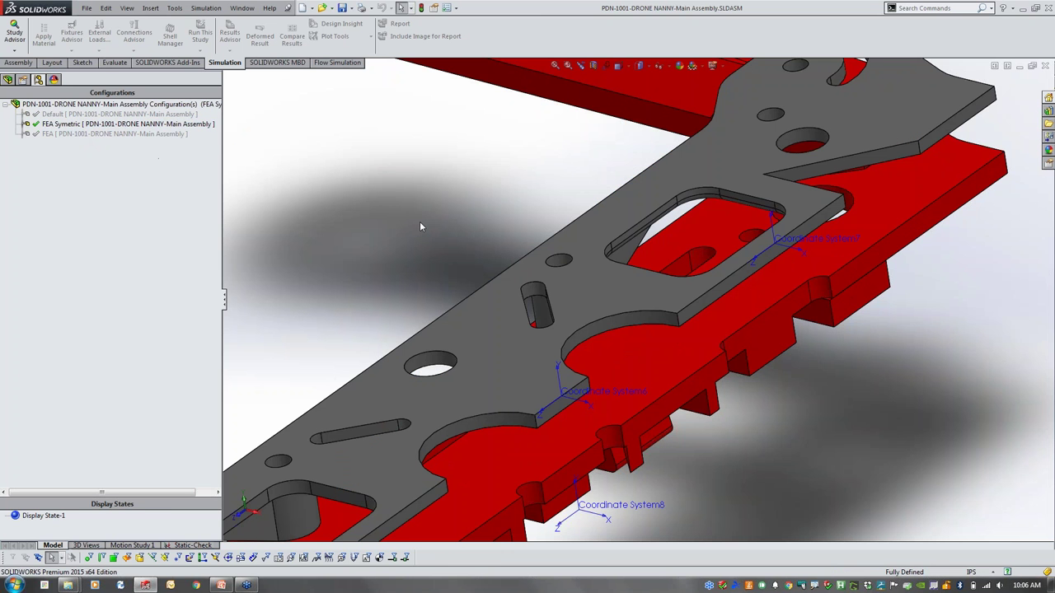
key("f")
middle_click_drag(420, 226, 632, 244)
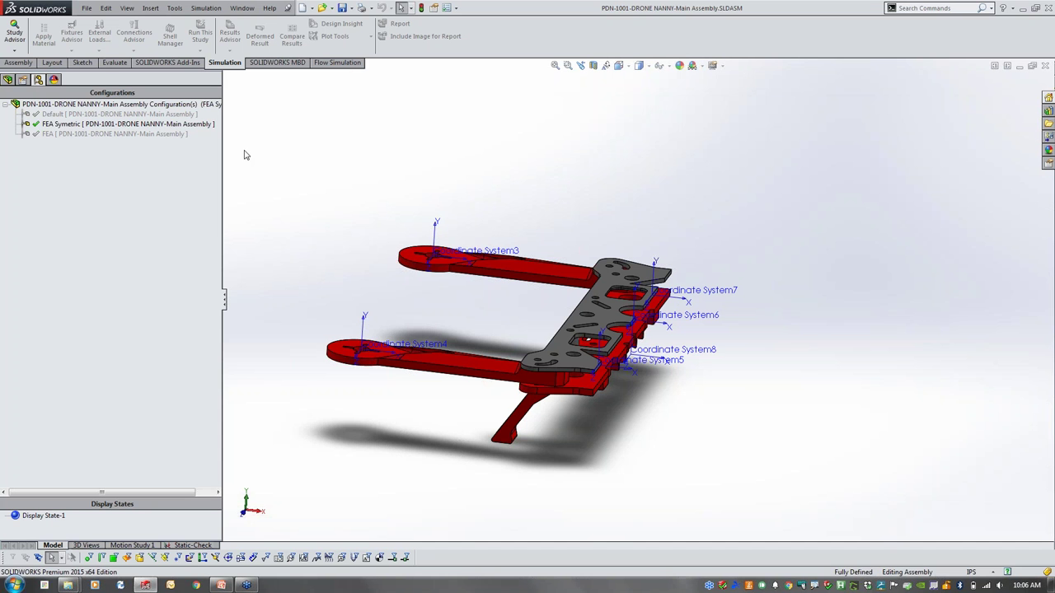
Activate the full-drone FEA configuration and open the Static-Check study
double_click(116, 134)
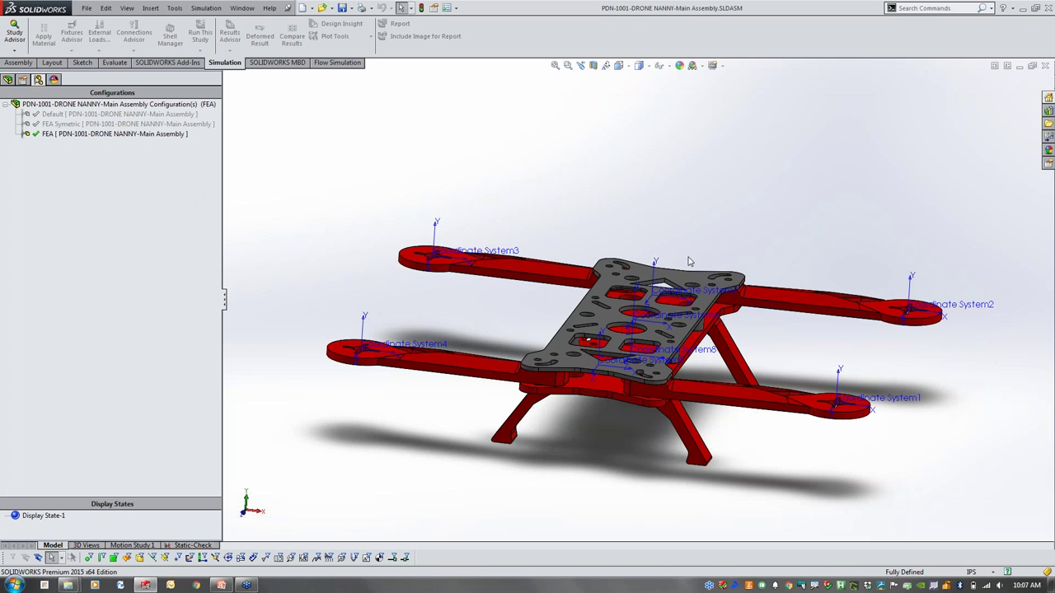
middle_click_drag(703, 249, 647, 232)
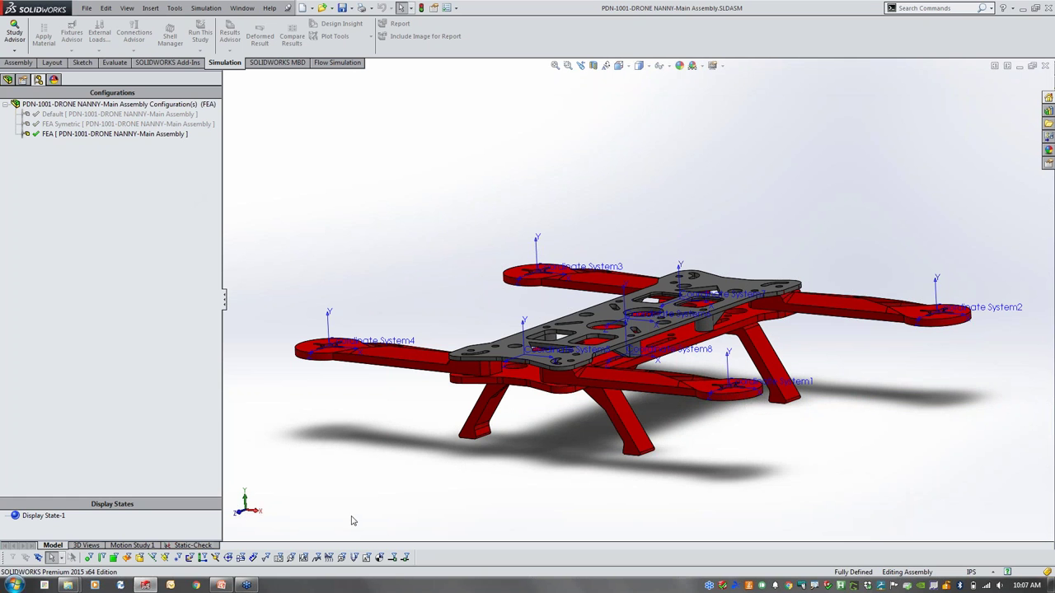
left_click(206, 547)
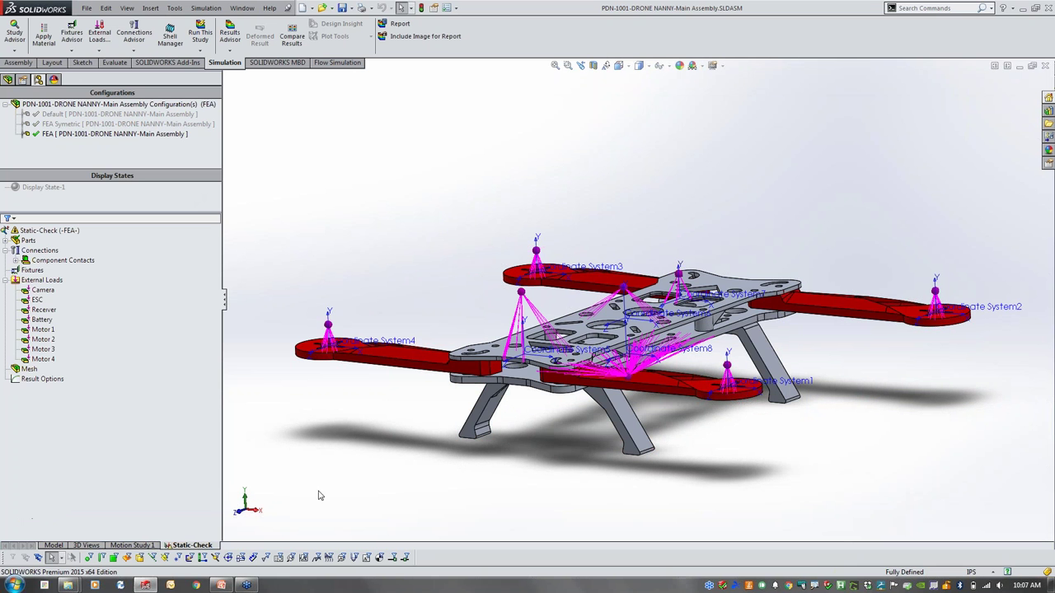
Create a new Frequency study named 'Natural Frequency' from the Static-Check study
mouse_move(524, 301)
mouse_move(331, 329)
right_click(198, 547)
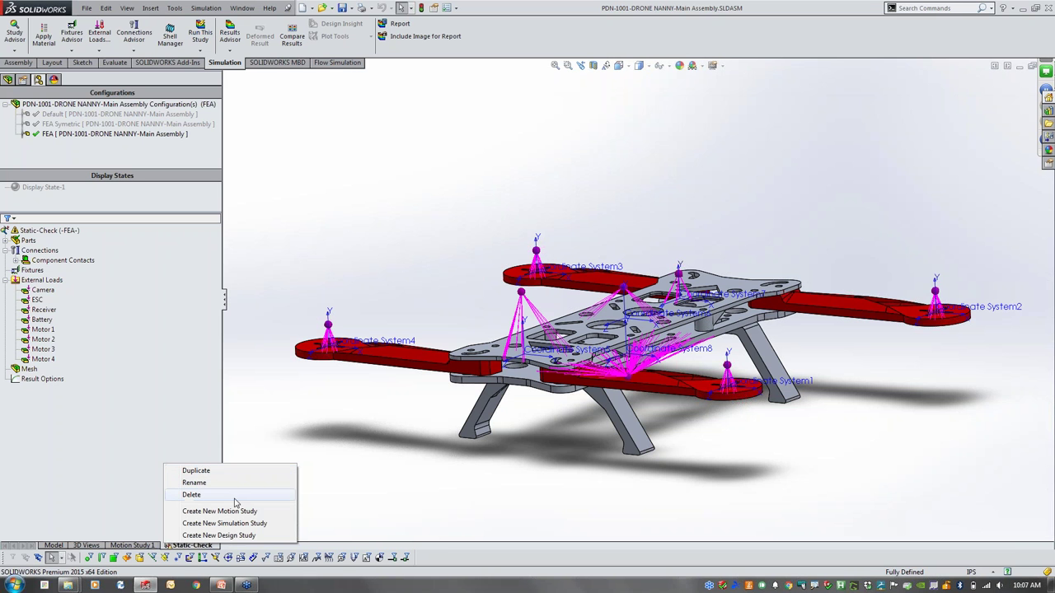
left_click(231, 524)
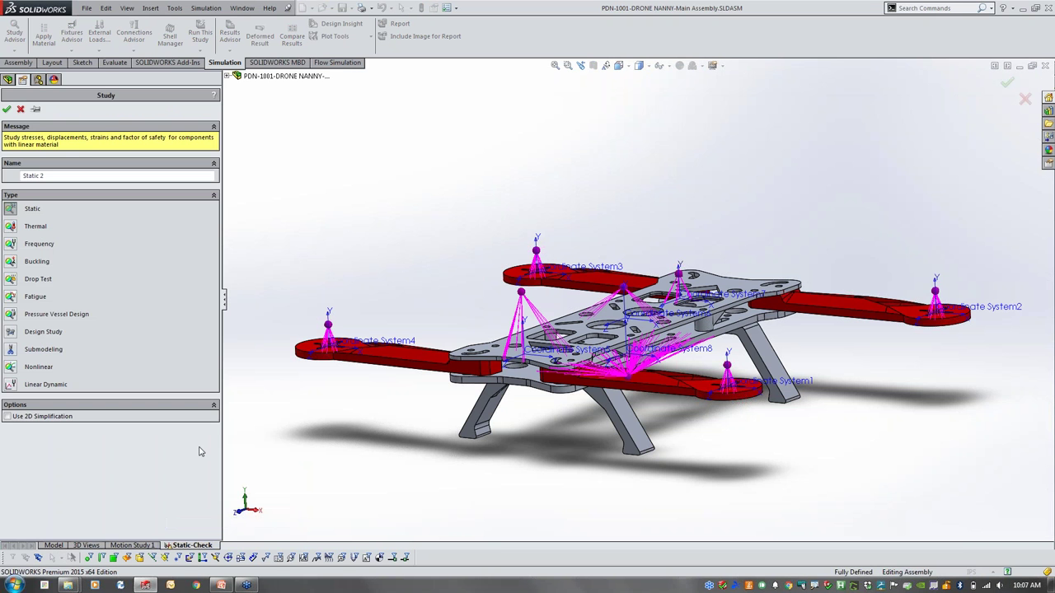
left_click(11, 245)
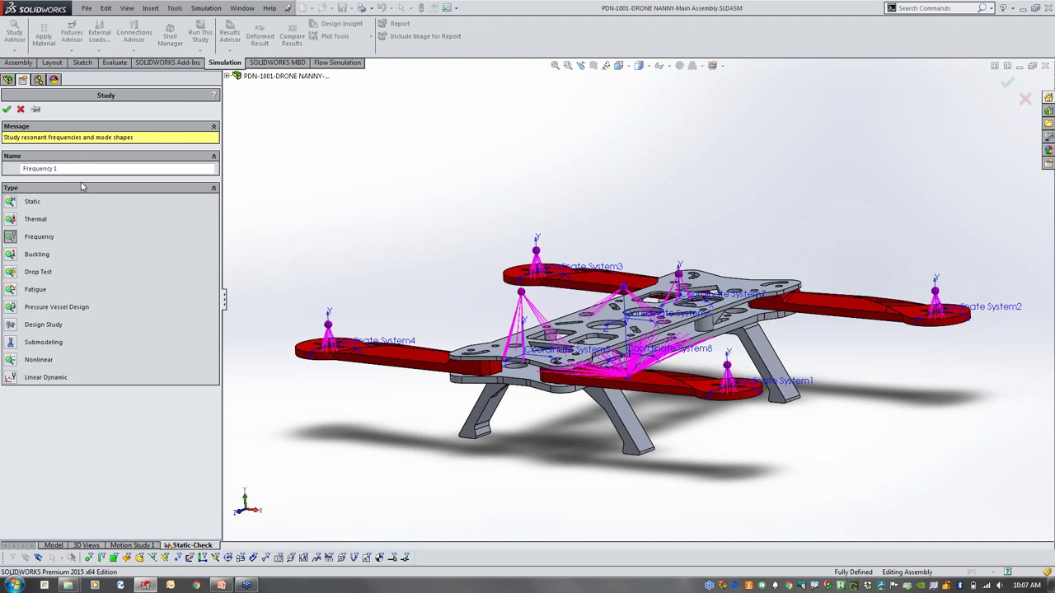
left_click_drag(84, 169, 4, 169)
type("Natural")
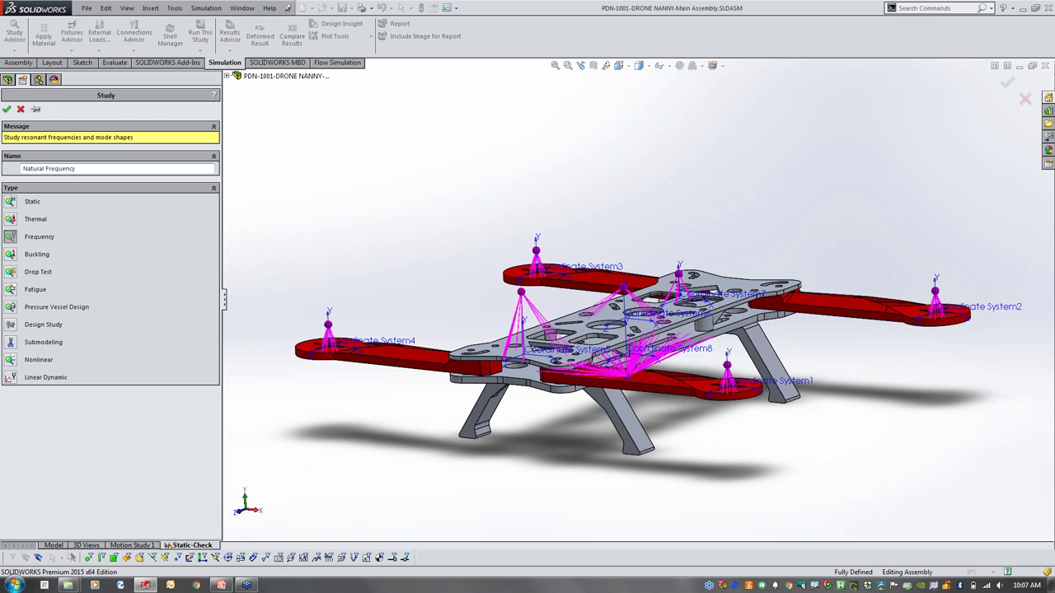
type(" Frequency")
left_click(7, 108)
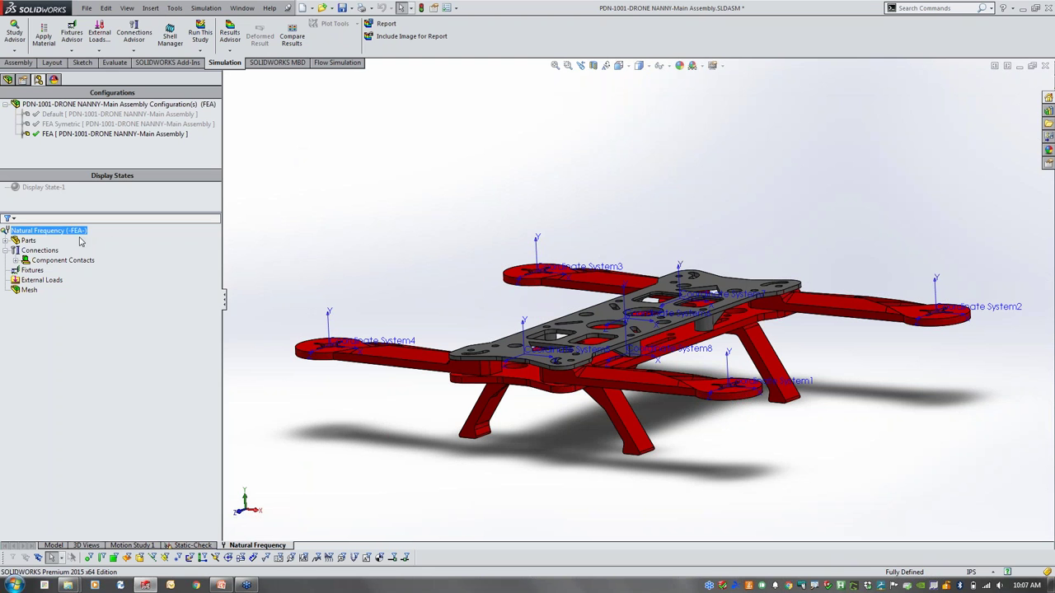
Copy the Camera, ESC, Receiver, Battery and Motor 1–4 loads from Static-Check into Natural Frequency
left_click(77, 260)
key("Escape")
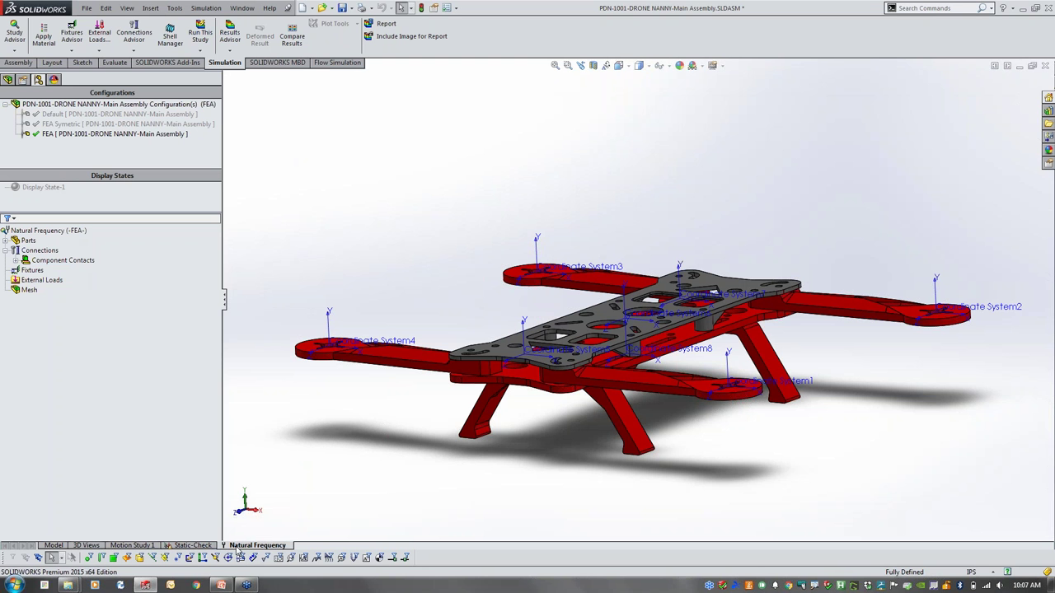
left_click(191, 545)
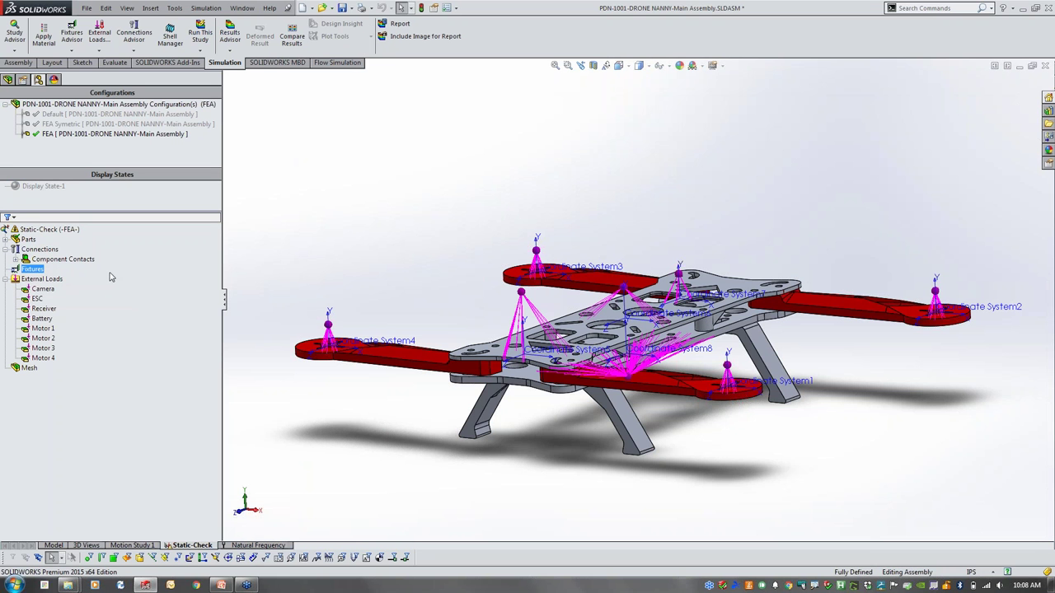
left_click(43, 289)
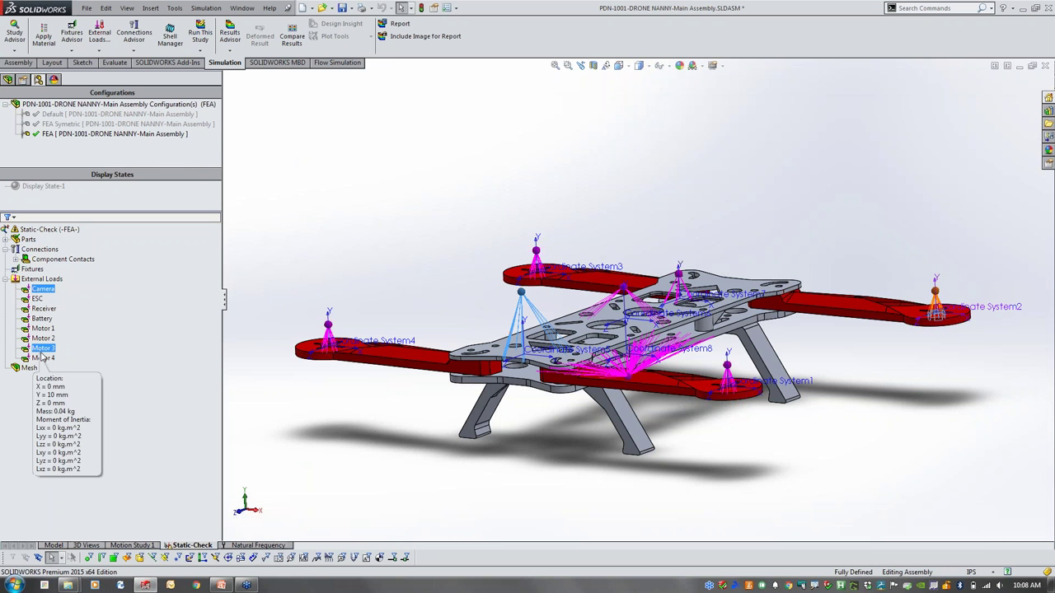
left_click(43, 358, "shift")
left_click_drag(43, 358, 257, 546)
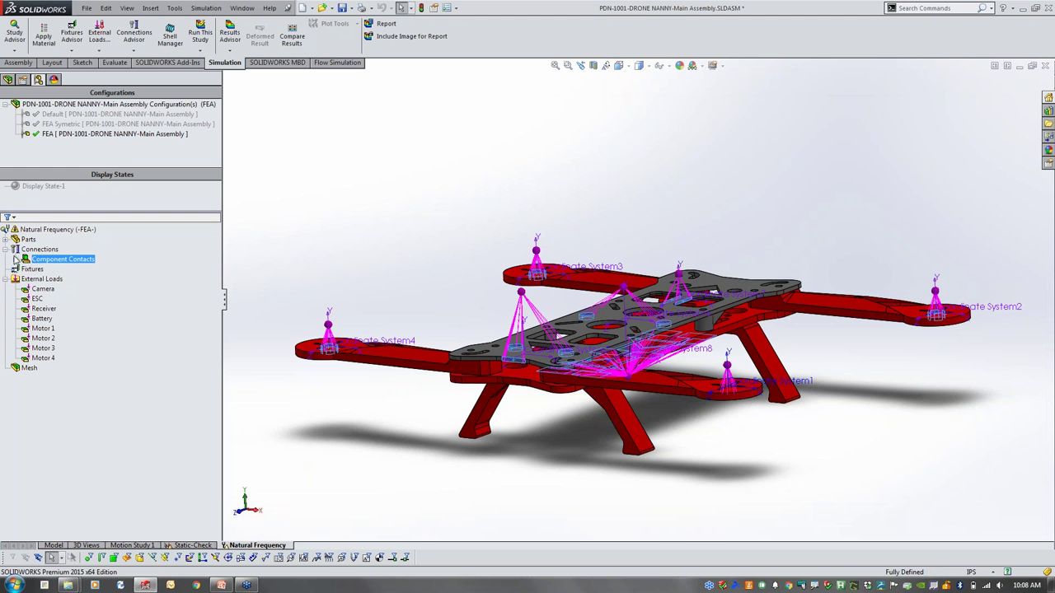
Expand Component Contacts and the Parts folder to review the study's parts
left_click(15, 260)
left_click(5, 240)
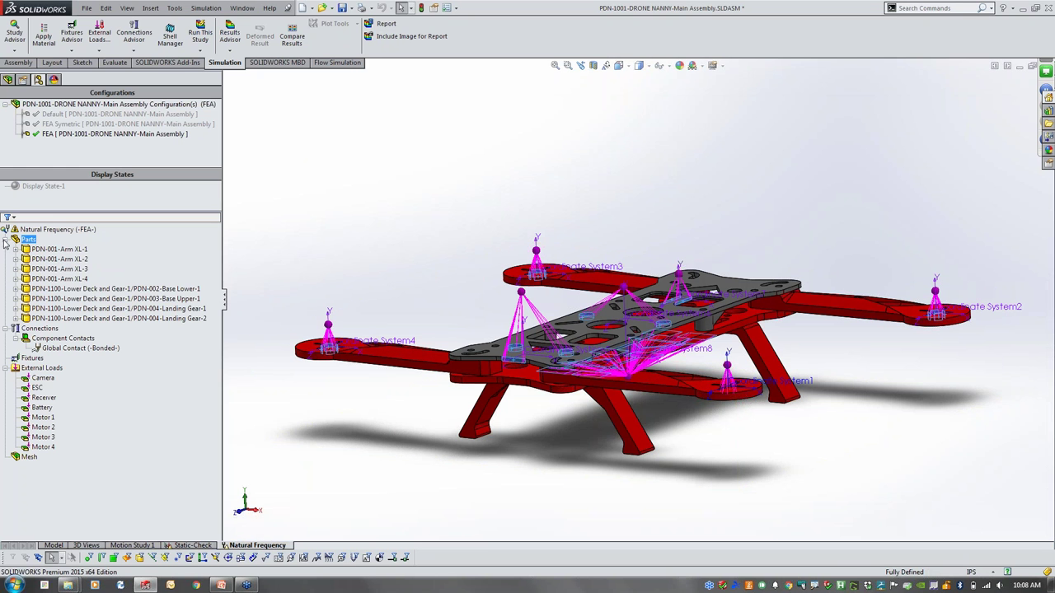
left_click(57, 300)
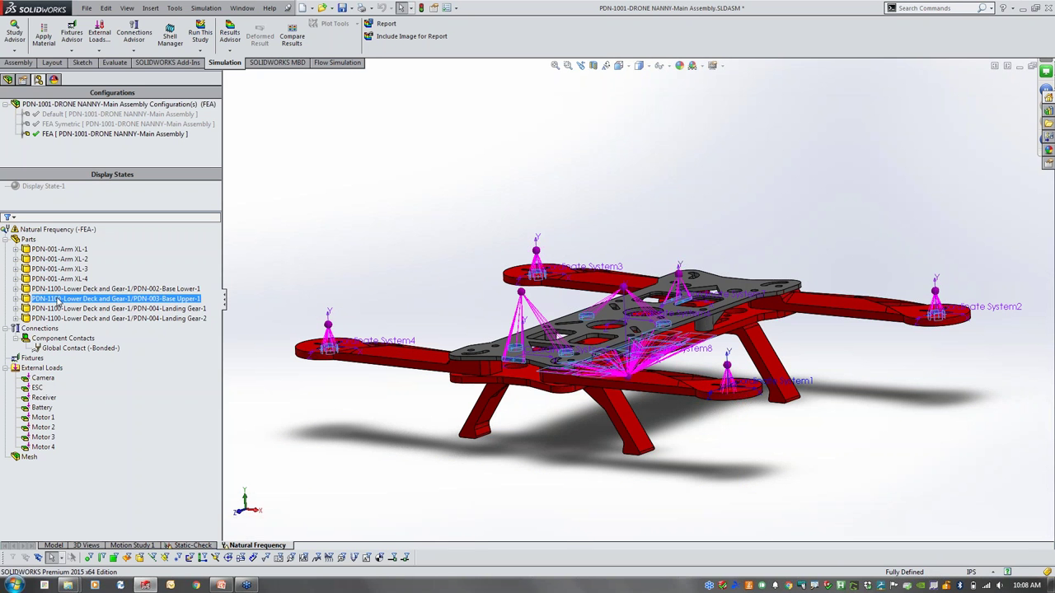
left_click(243, 519)
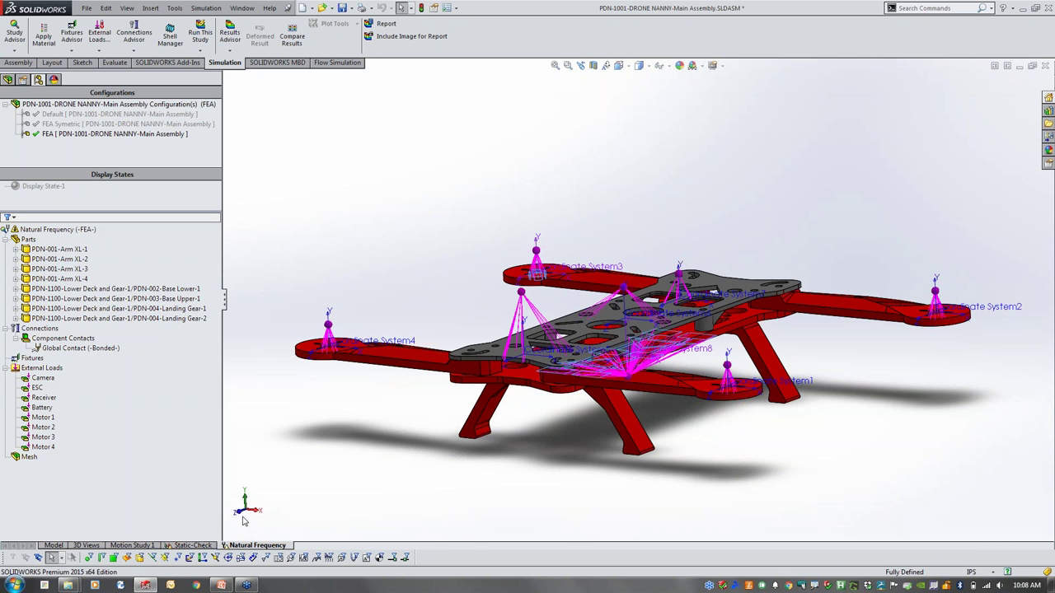
Apply 6061 Alloy from Aluminium Alloys to all parts in the study
right_click(30, 240)
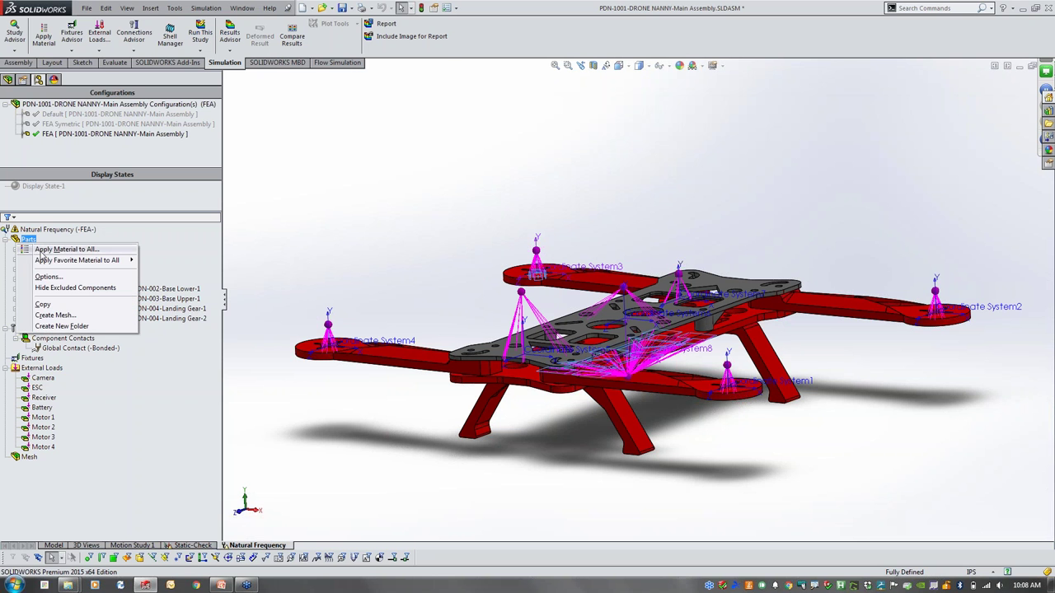
left_click(51, 249)
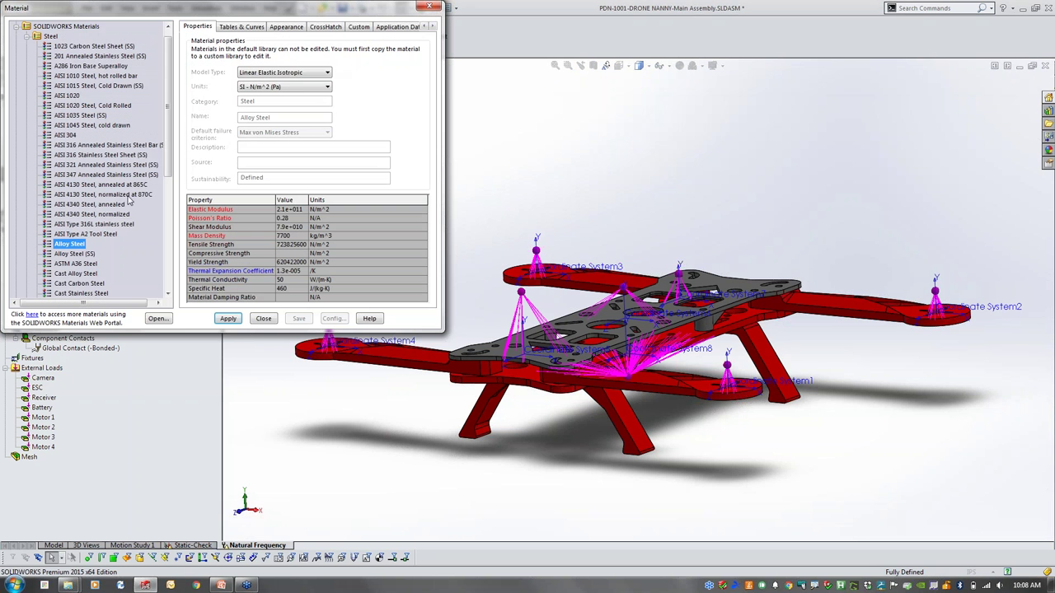
left_click(28, 37)
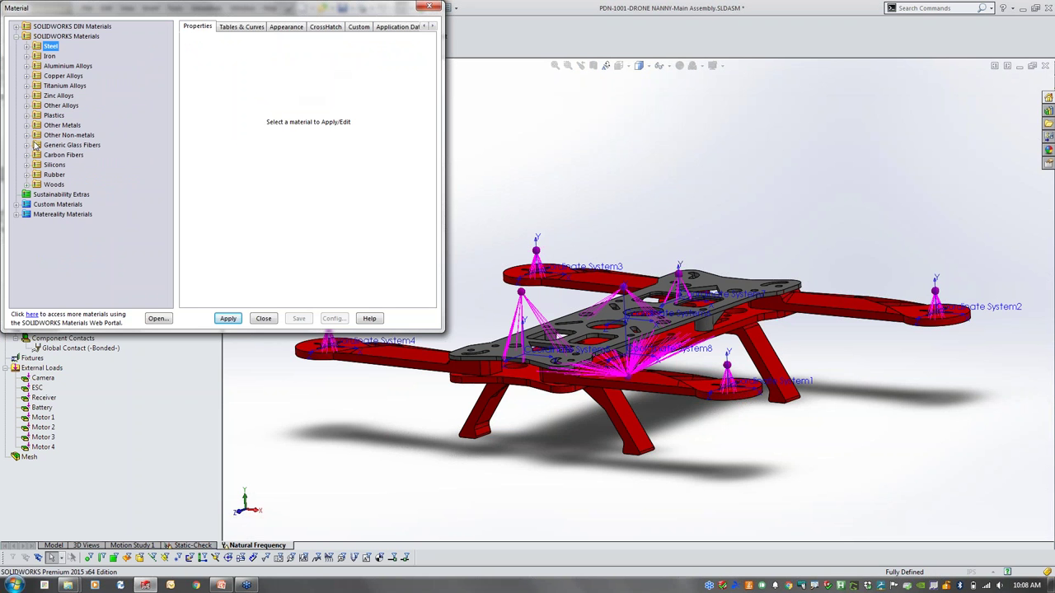
double_click(32, 67)
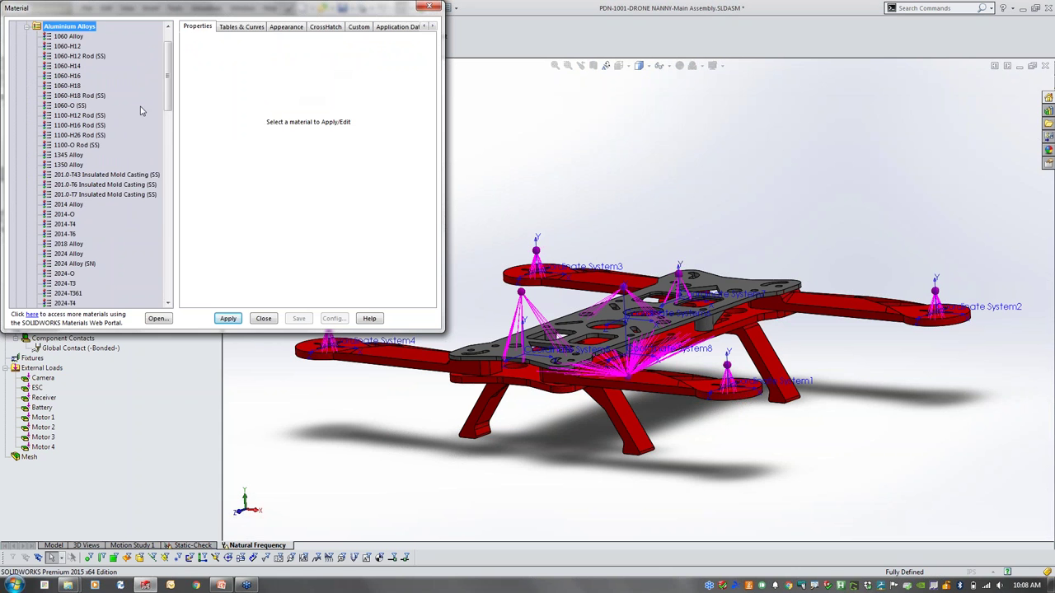
left_click_drag(169, 105, 170, 218)
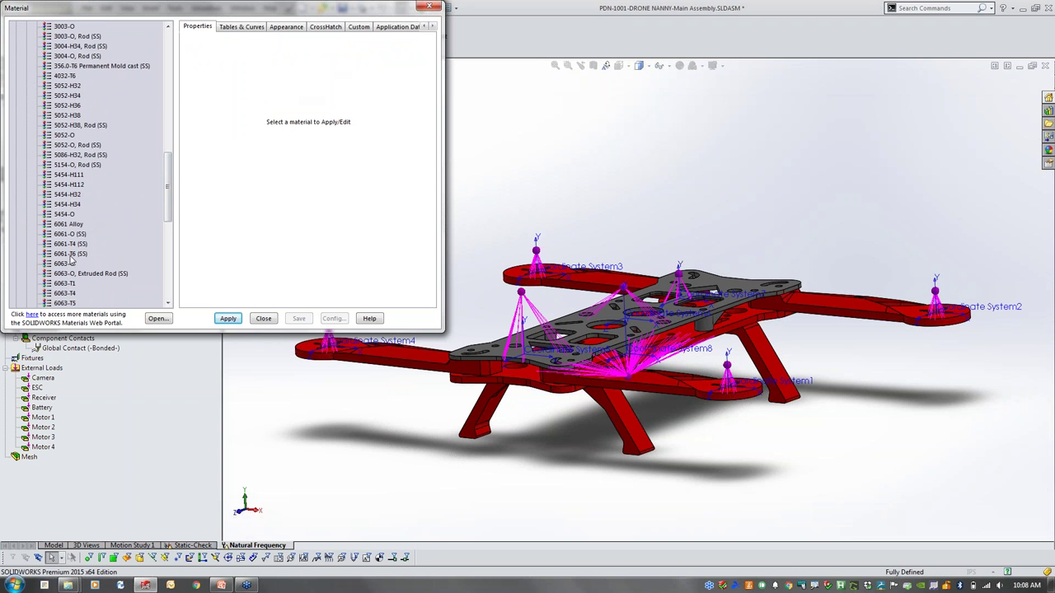
left_click(68, 225)
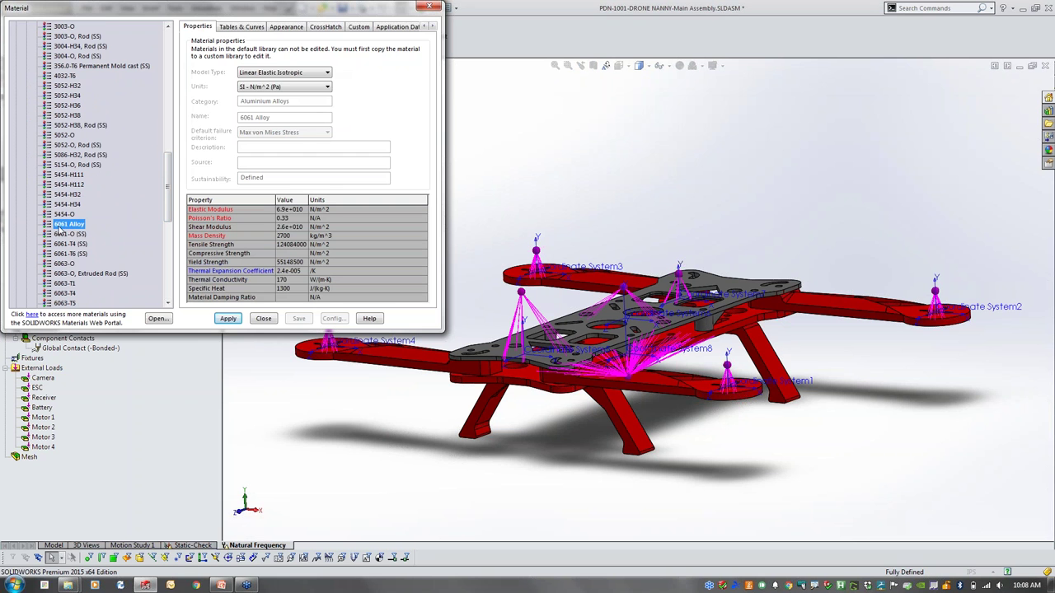
left_click(228, 319)
left_click(260, 321)
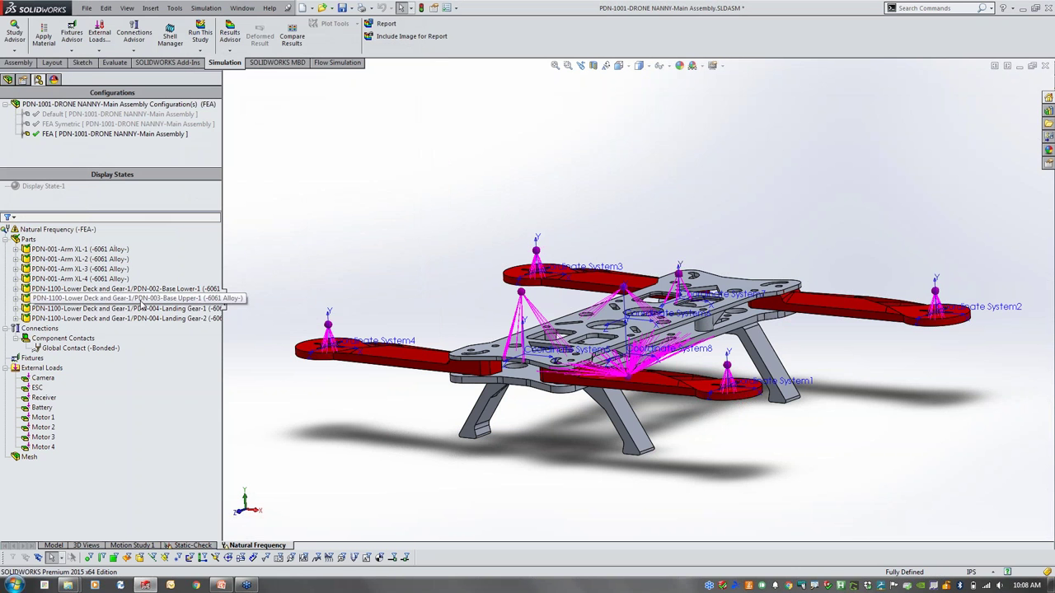
Mesh the drone assembly with a draft-quality solid mesh at default density
left_click(5, 239)
left_click(41, 289)
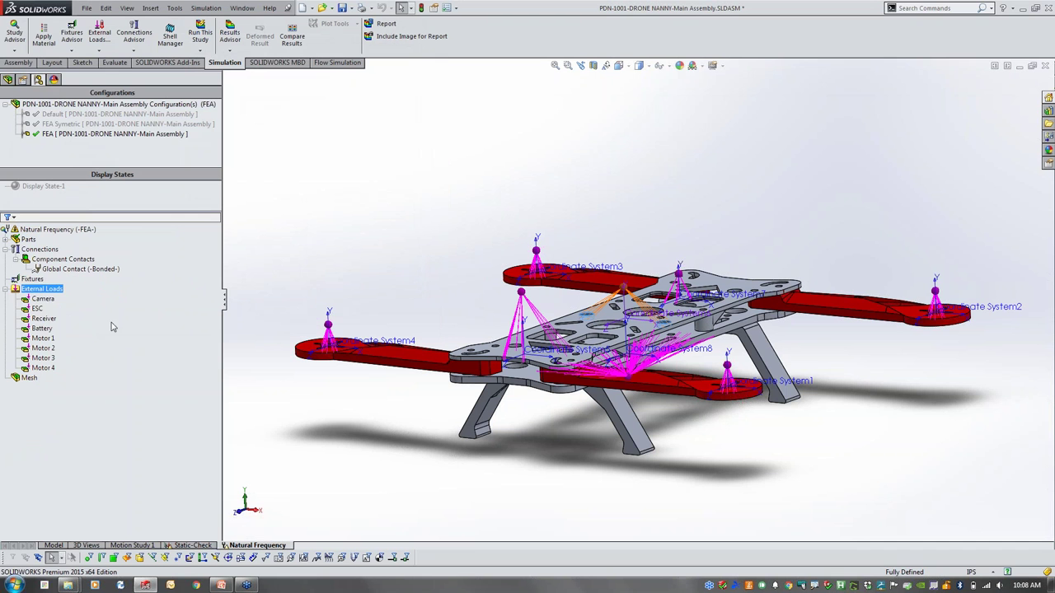
right_click(37, 290)
left_click(41, 394)
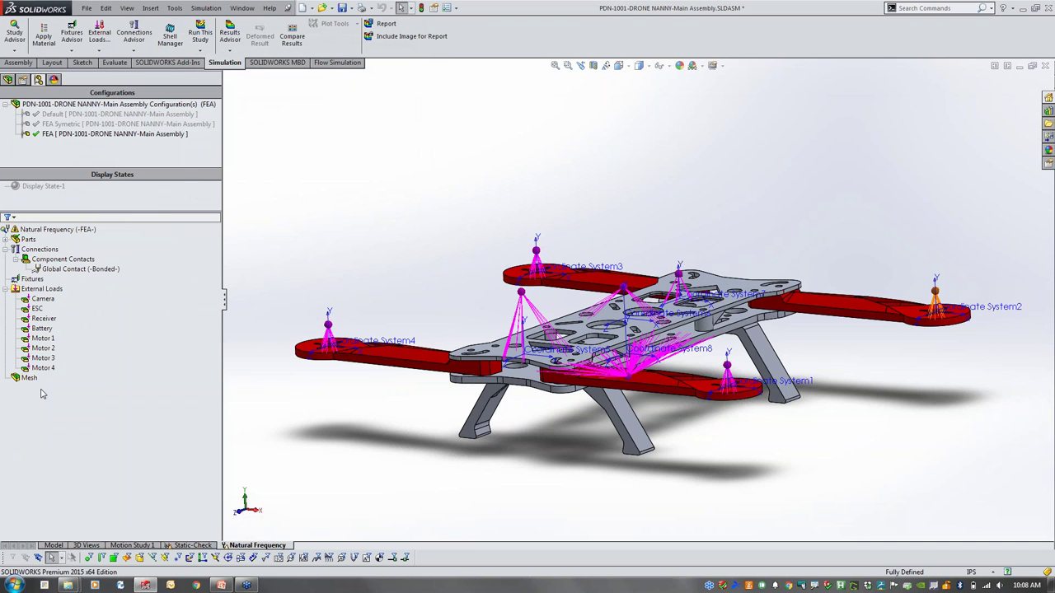
right_click(29, 378)
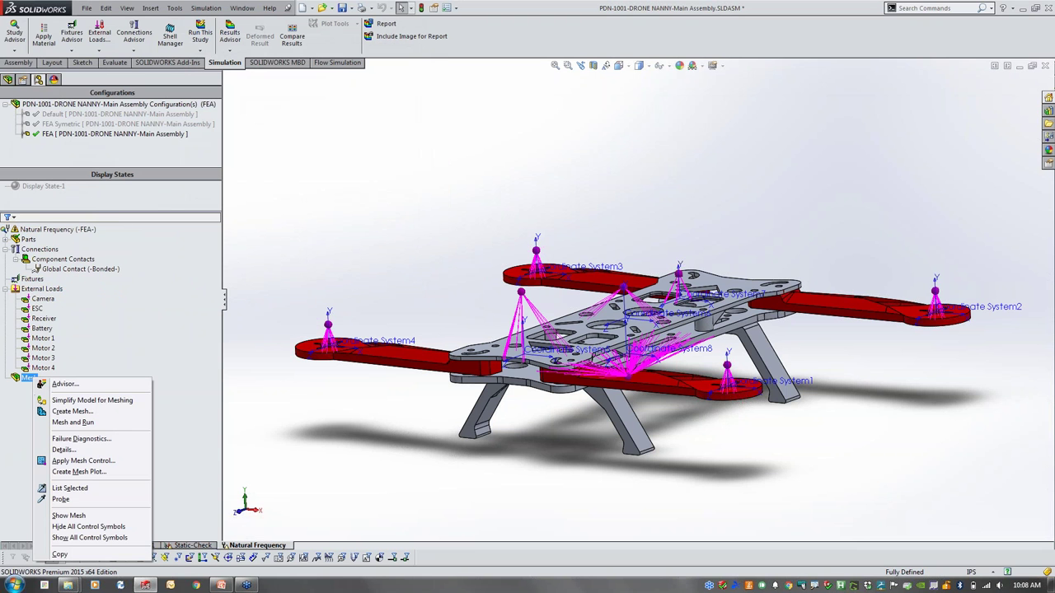
left_click(72, 411)
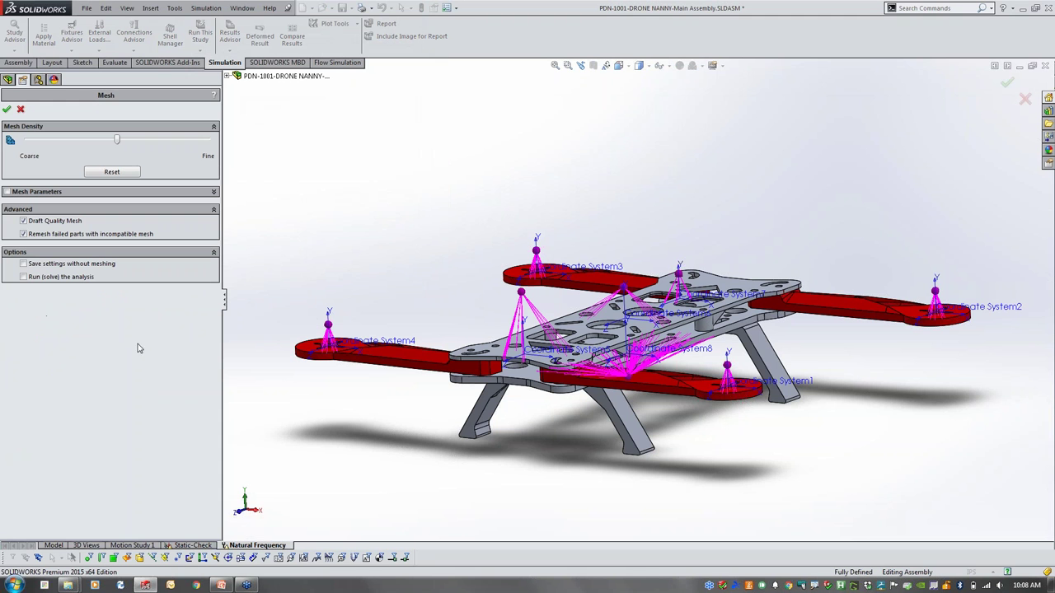
left_click(55, 222)
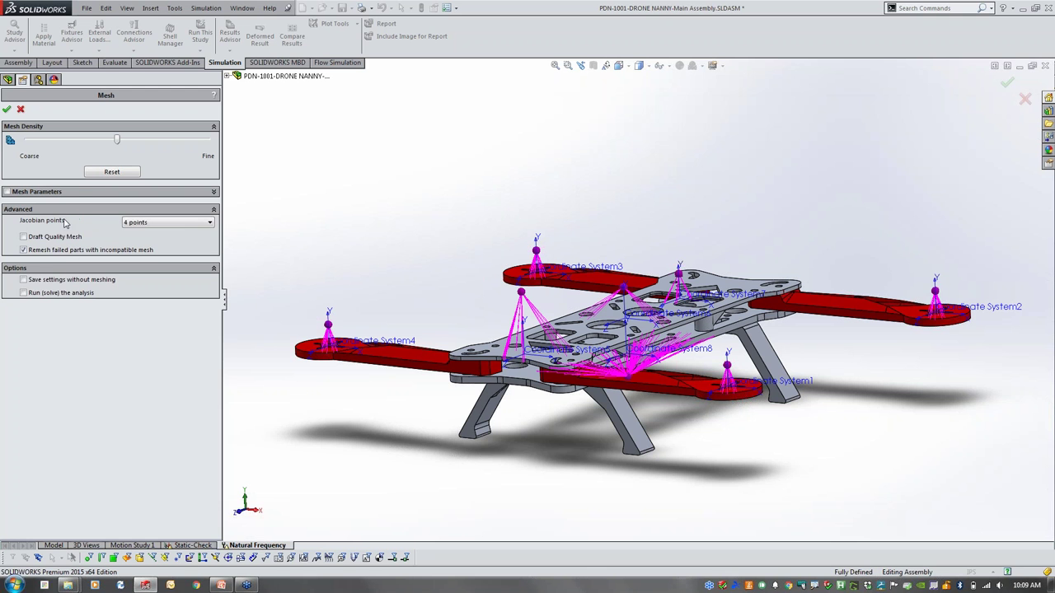
left_click(50, 237)
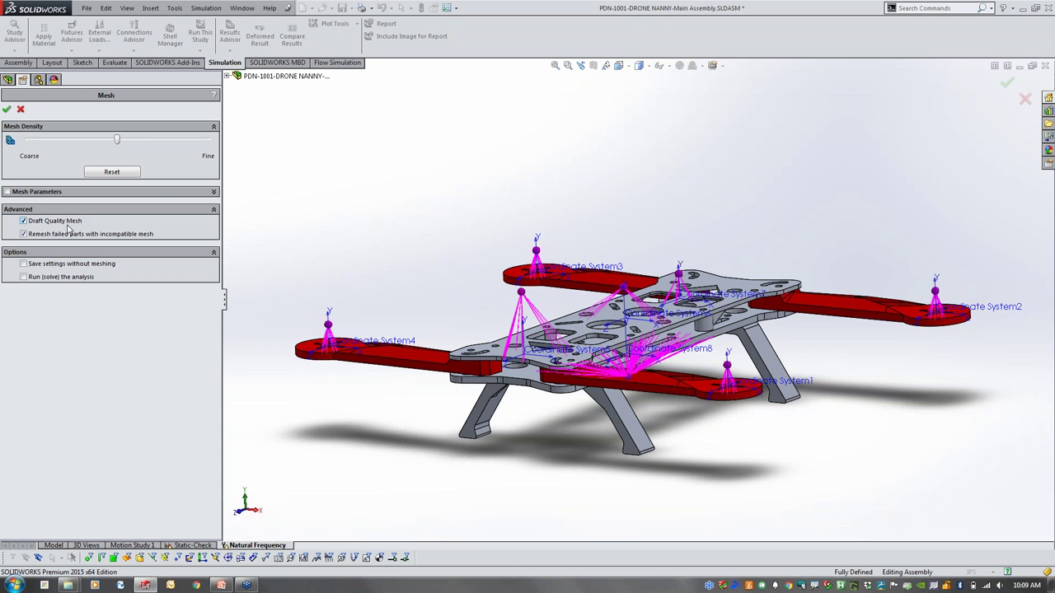
left_click(8, 111)
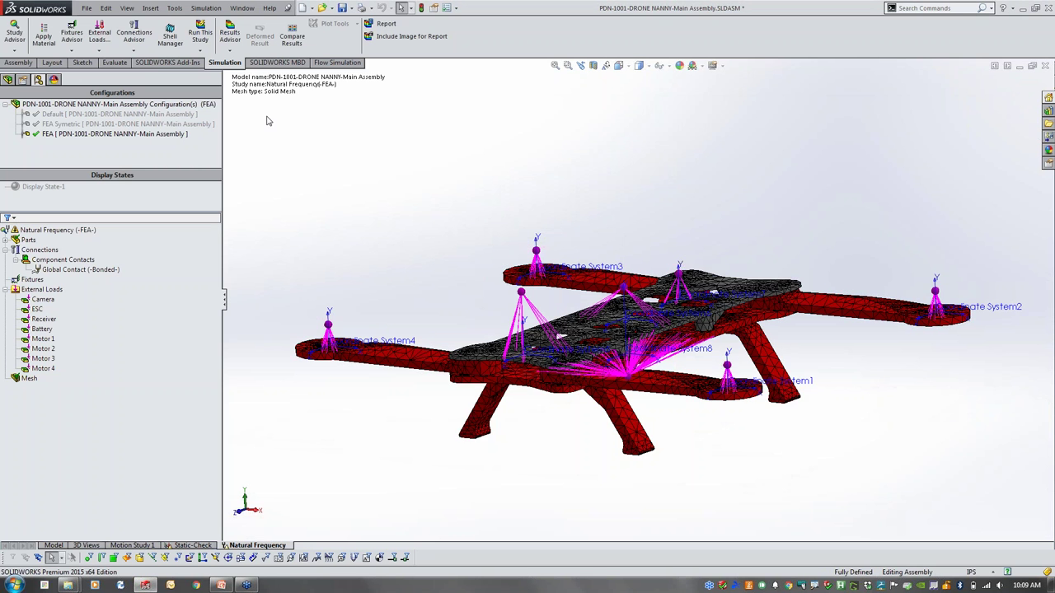
Confirm the Natural Frequency study properties: 10 frequencies with the FFEPlus solver
middle_click_drag(266, 121, 328, 150)
left_click(75, 234)
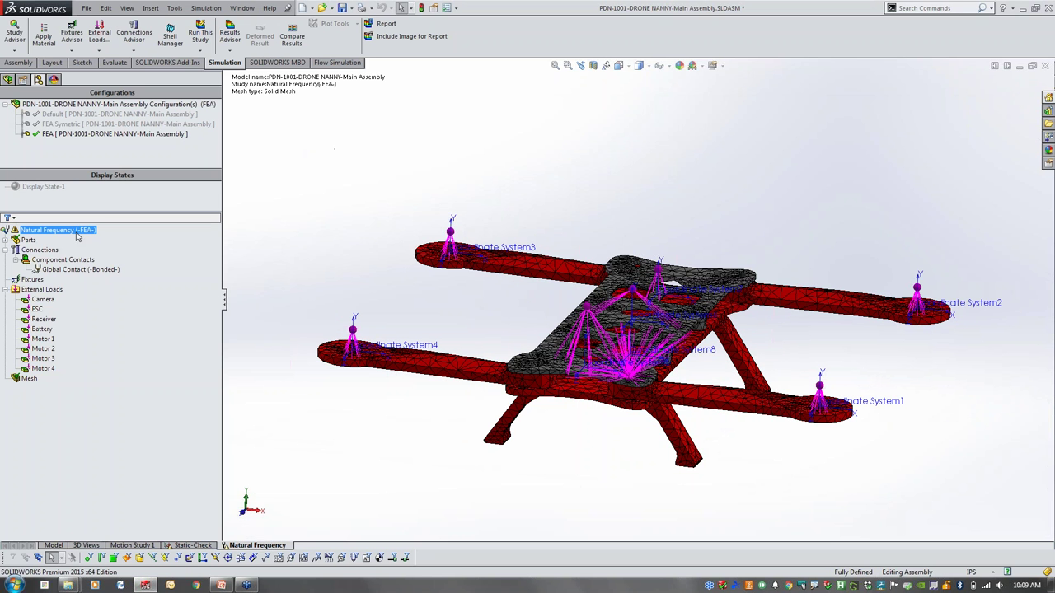
right_click(77, 237)
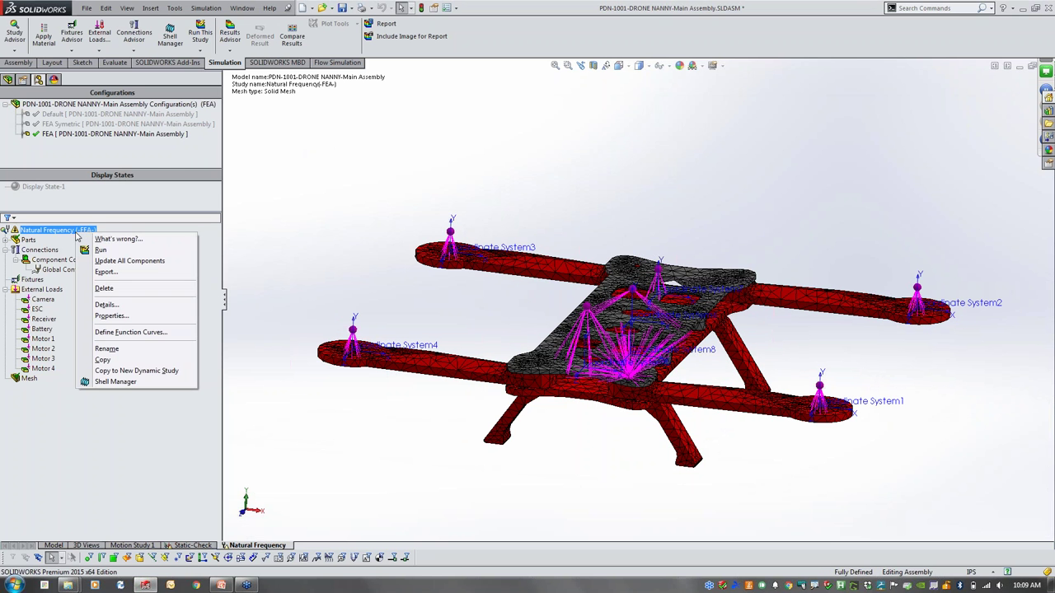
left_click(110, 317)
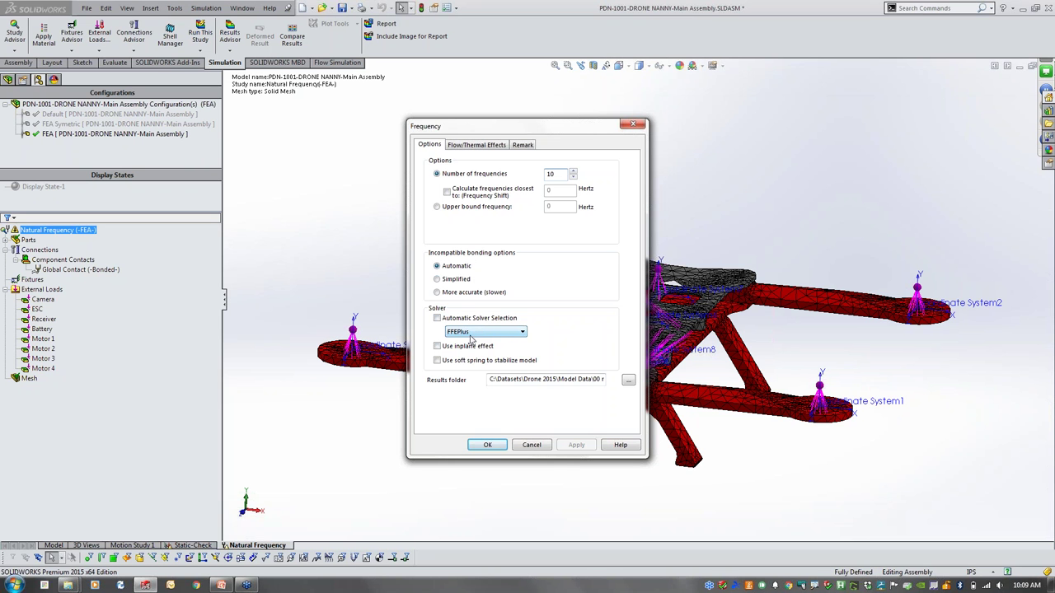
left_click(489, 445)
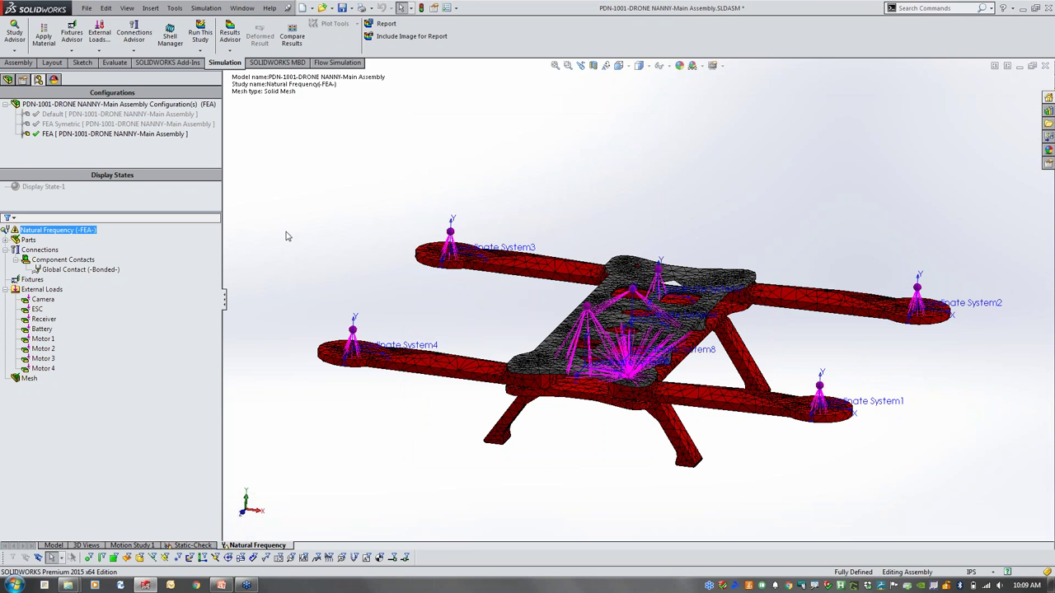
Run the Natural Frequency study and orbit the resulting Amplitude1 mode-shape plot
left_click(201, 31)
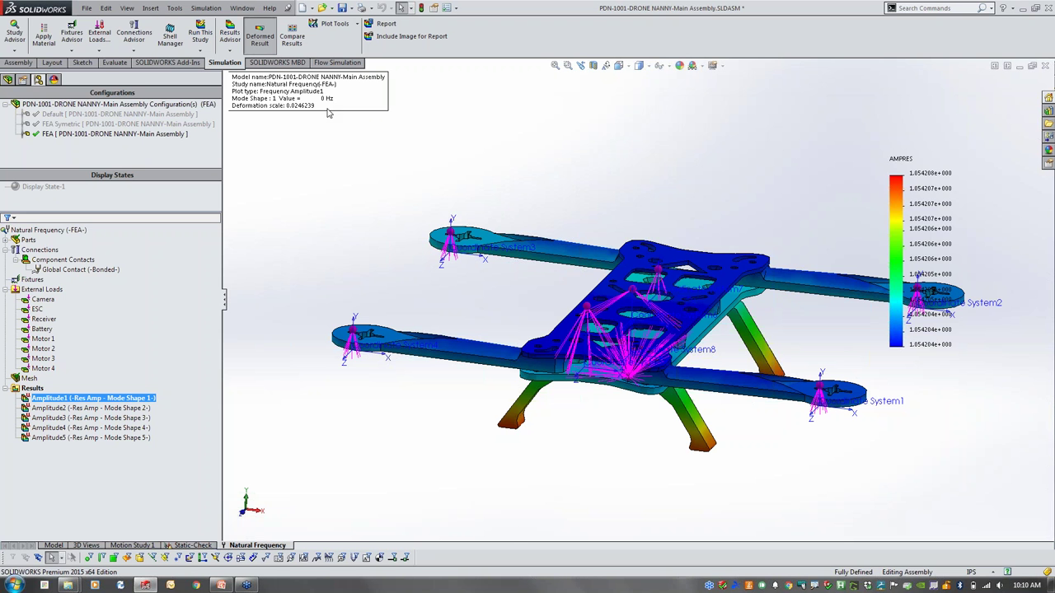
middle_click_drag(494, 315, 466, 306)
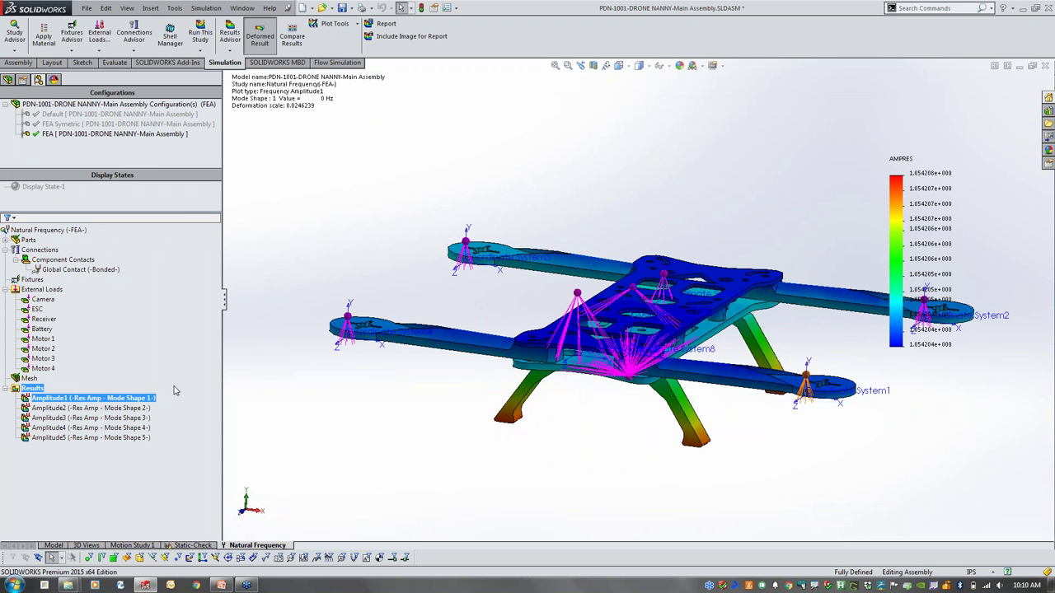
right_click(95, 402)
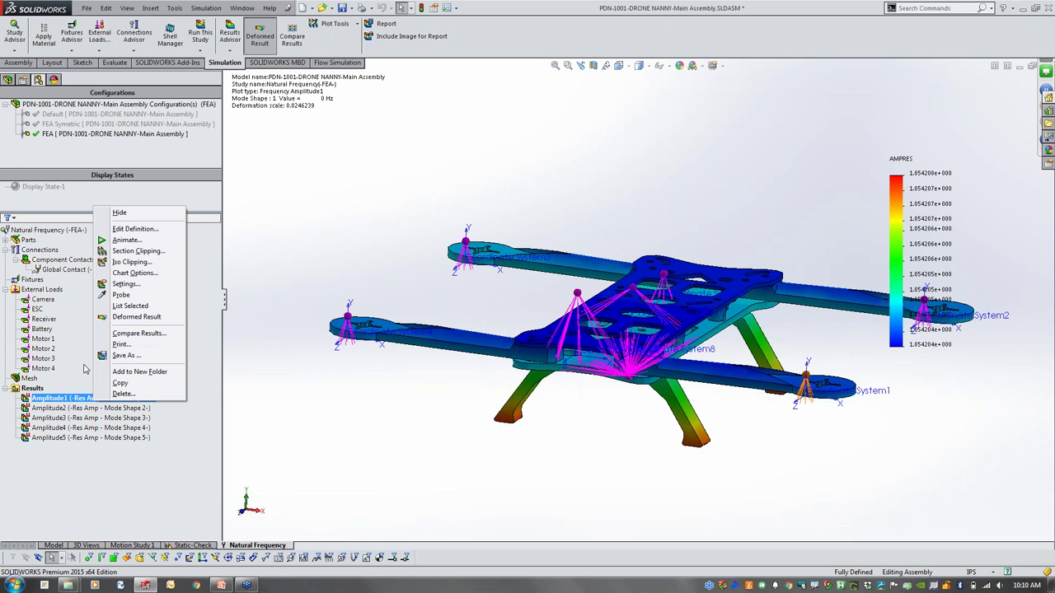
Change the Amplitude1 plot definition to show mode shape 8 at 5.106 Hz
left_click(137, 229)
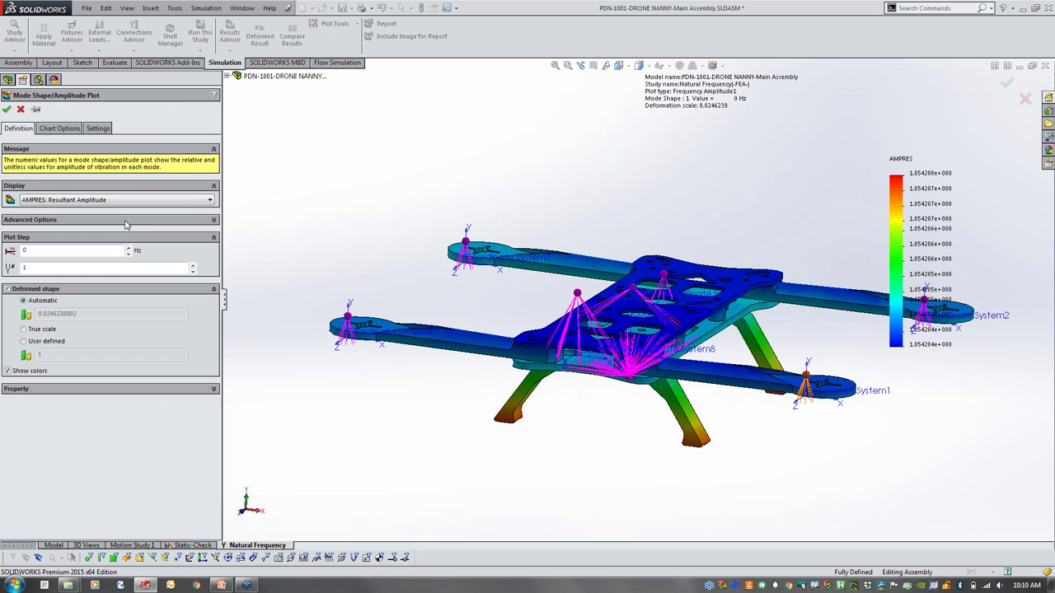
left_click(192, 265)
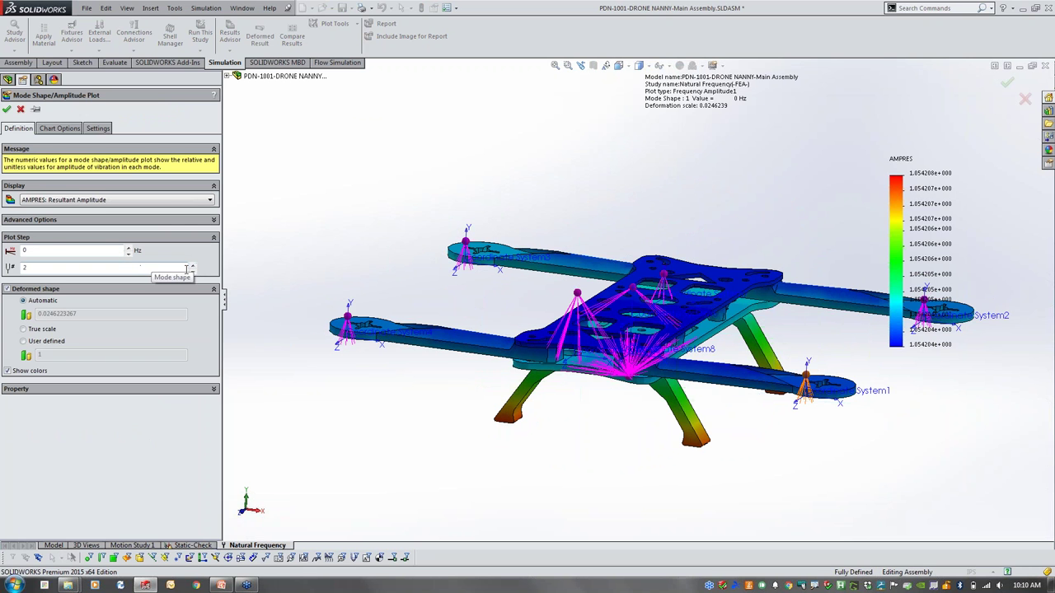
left_click(192, 265)
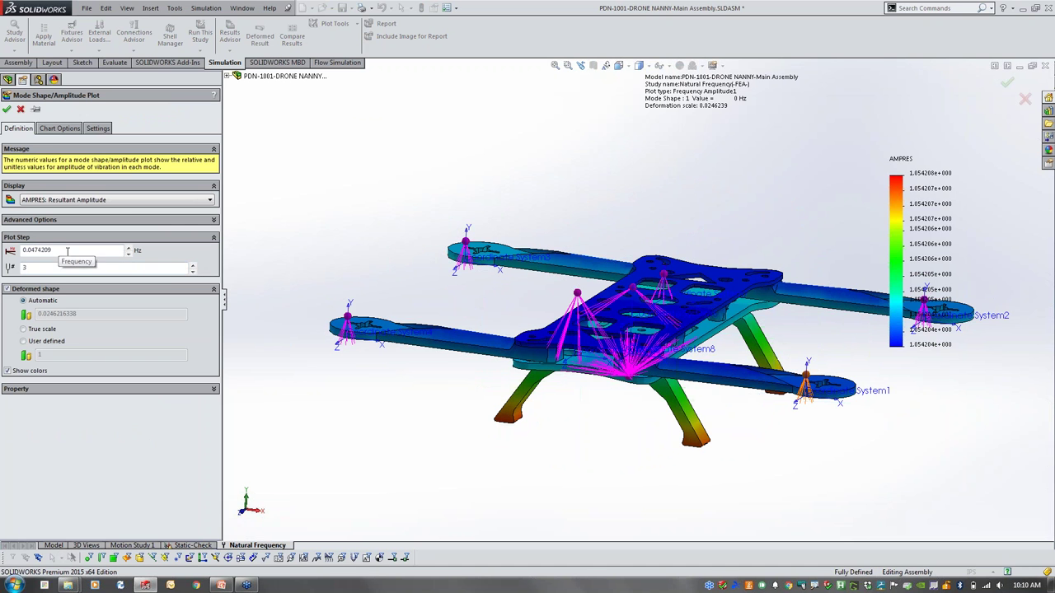
left_click(193, 265)
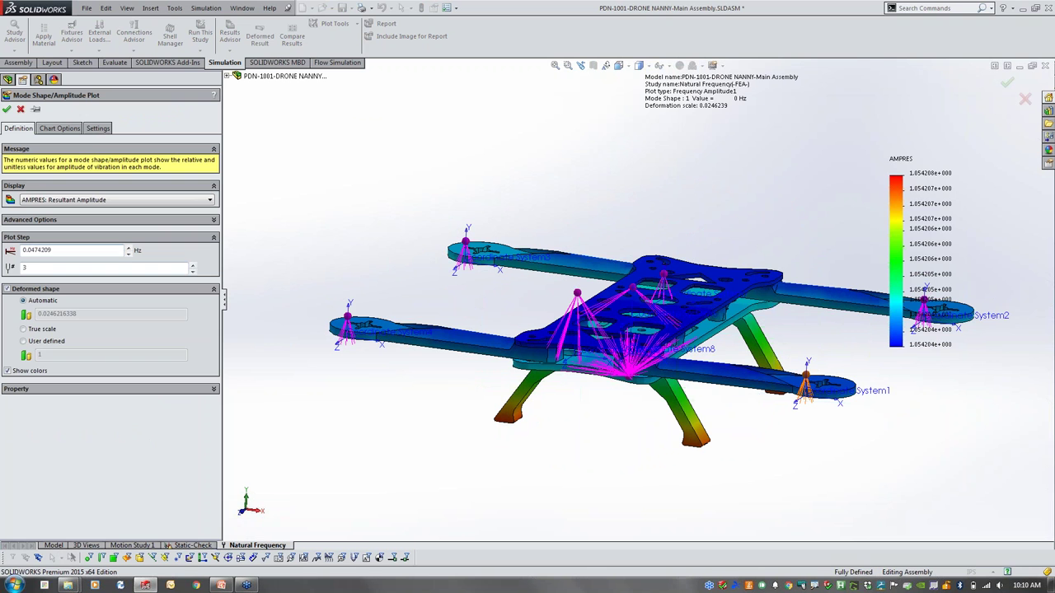
left_click(192, 266)
left_click(193, 265)
left_click(193, 265)
left_click(7, 109)
left_click(135, 148)
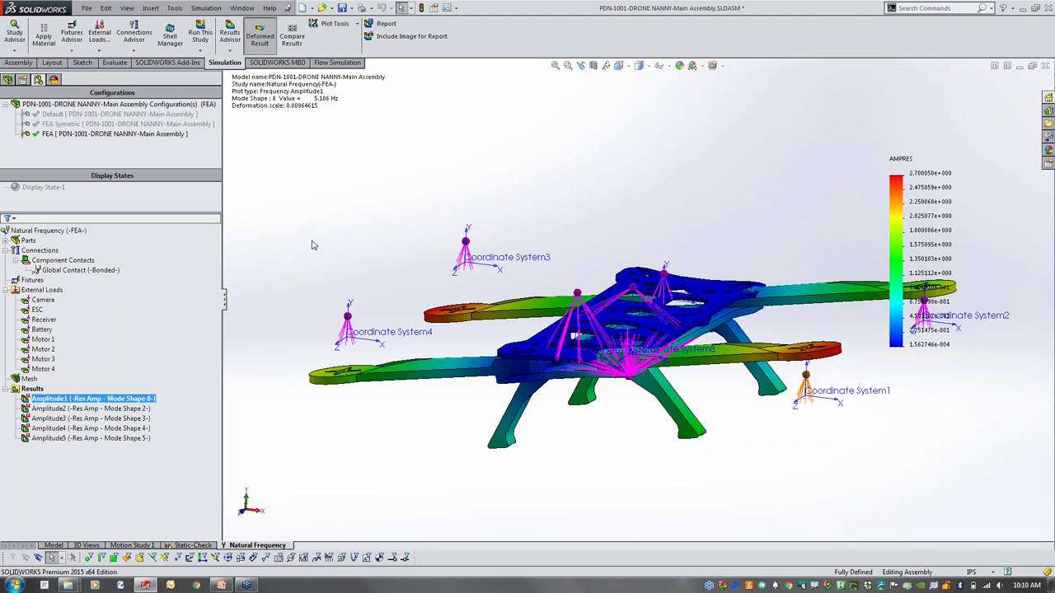
Orbit and zoom into the mode shape 8 results, then fit the whole drone in view
middle_click_drag(312, 244, 346, 247)
scroll(502, 302, "down", 3)
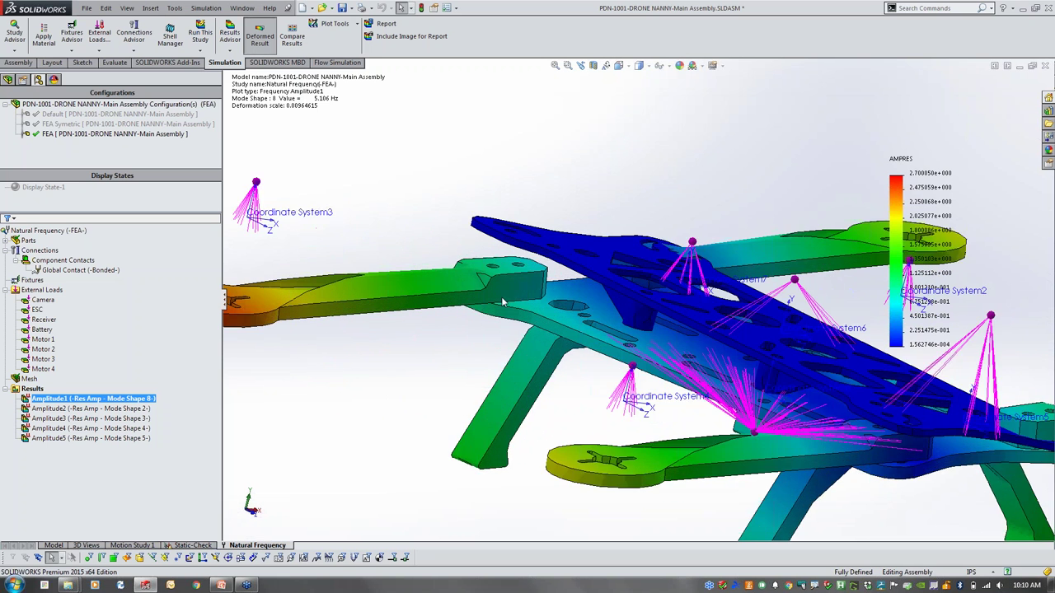
scroll(501, 301, "down", 2)
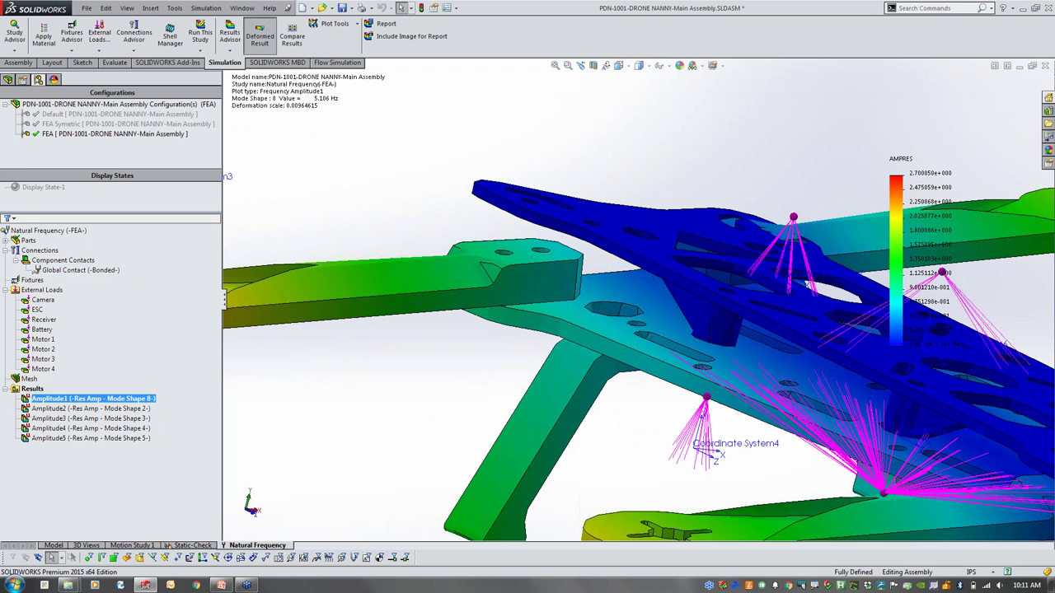
key("ctrl+7")
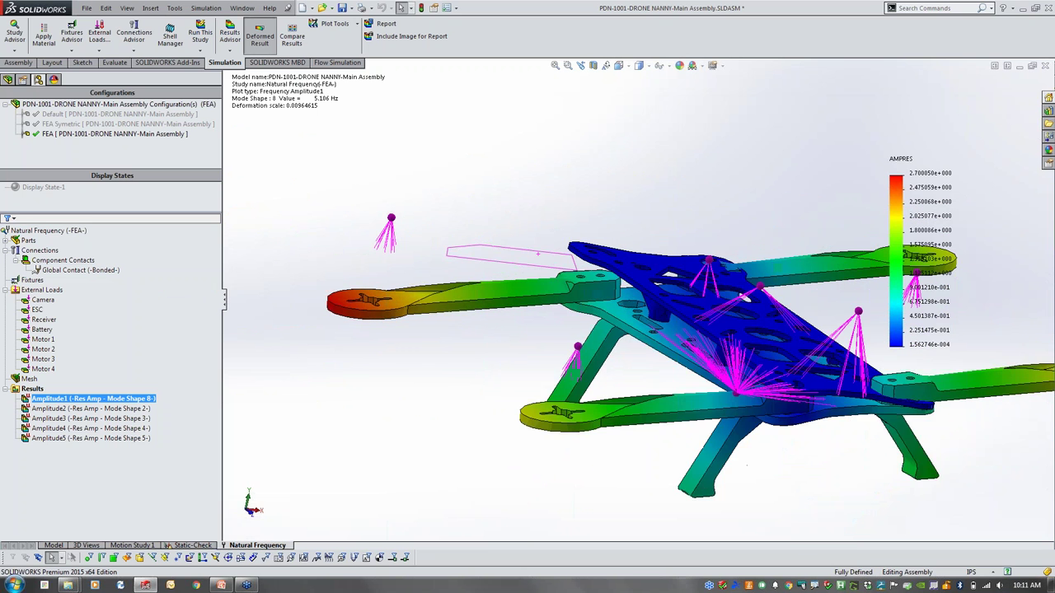
View the undeformed drone from the Front, fit it, and return to the Natural Frequency study
left_click(55, 544)
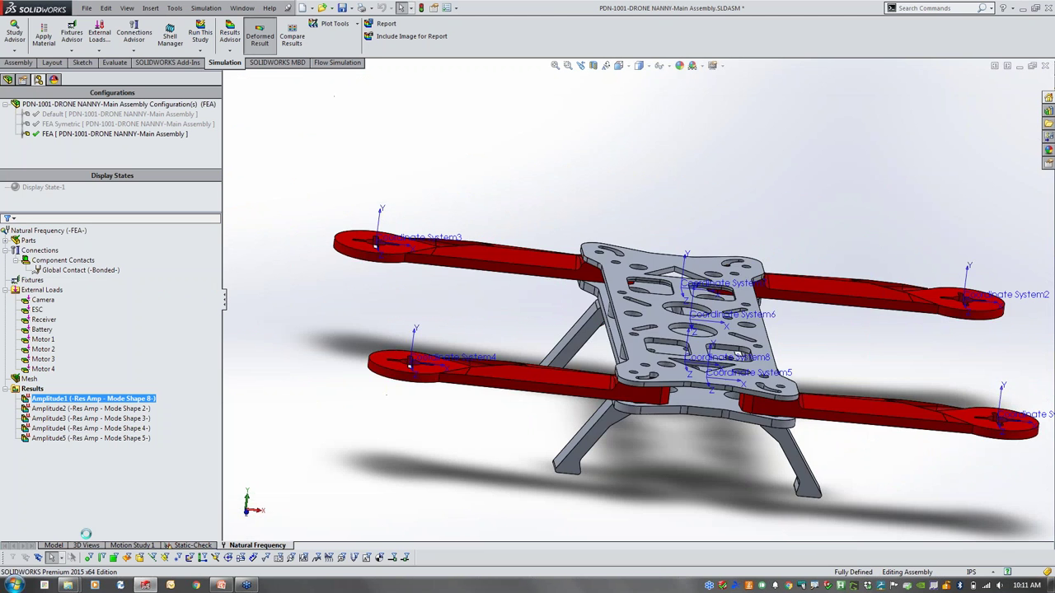
key("ctrl+1")
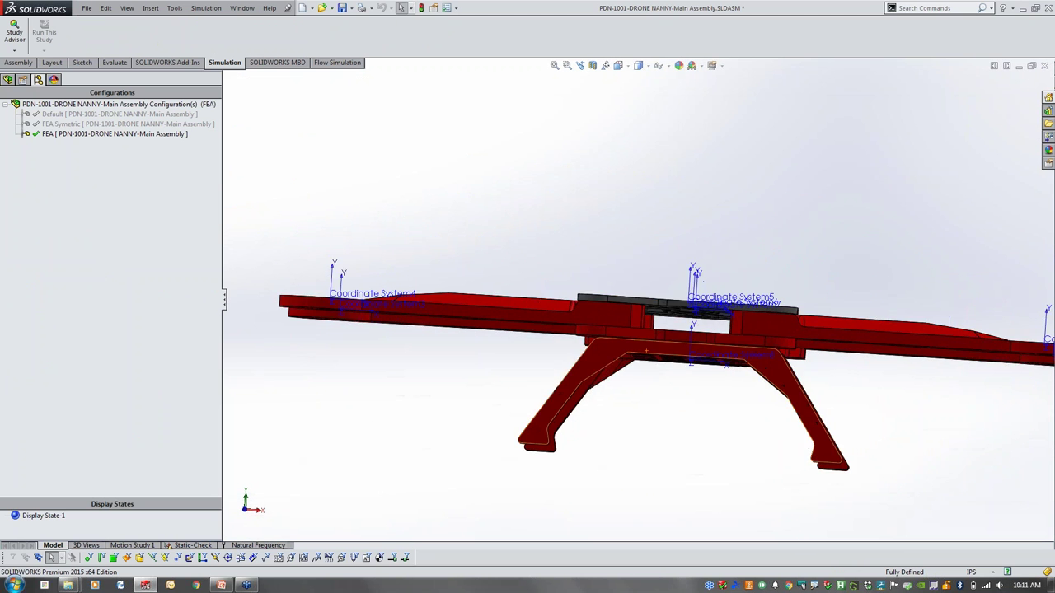
key("space")
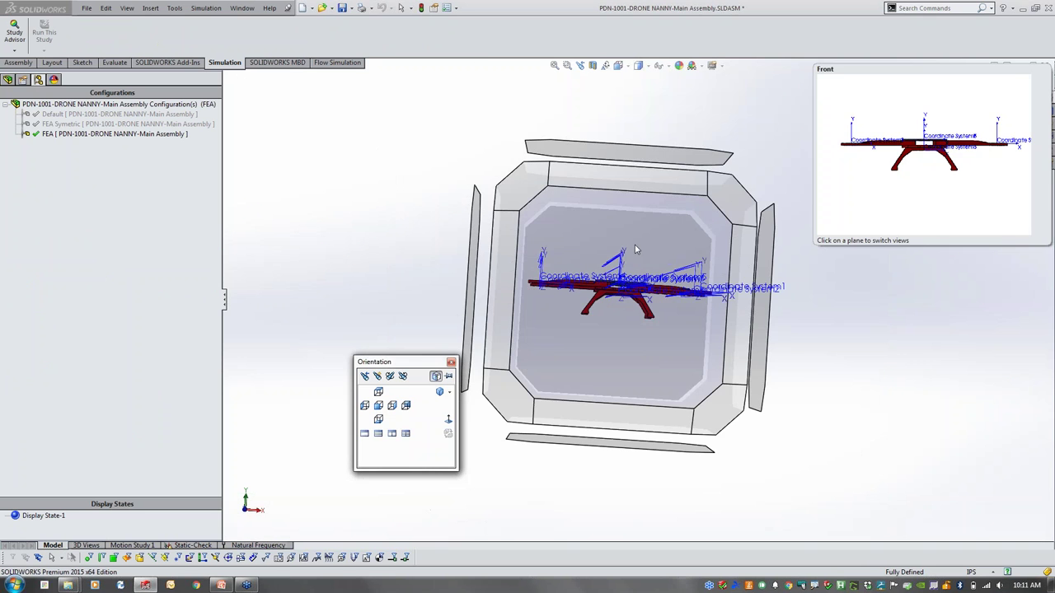
left_click(629, 249)
scroll(567, 269, "down", 5)
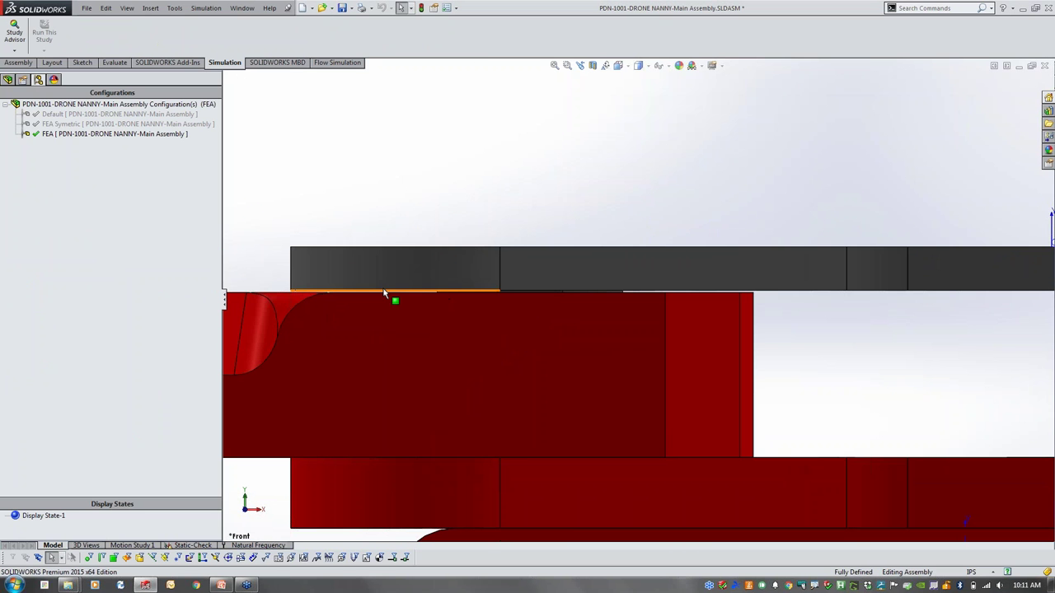
scroll(360, 327, "up", 6)
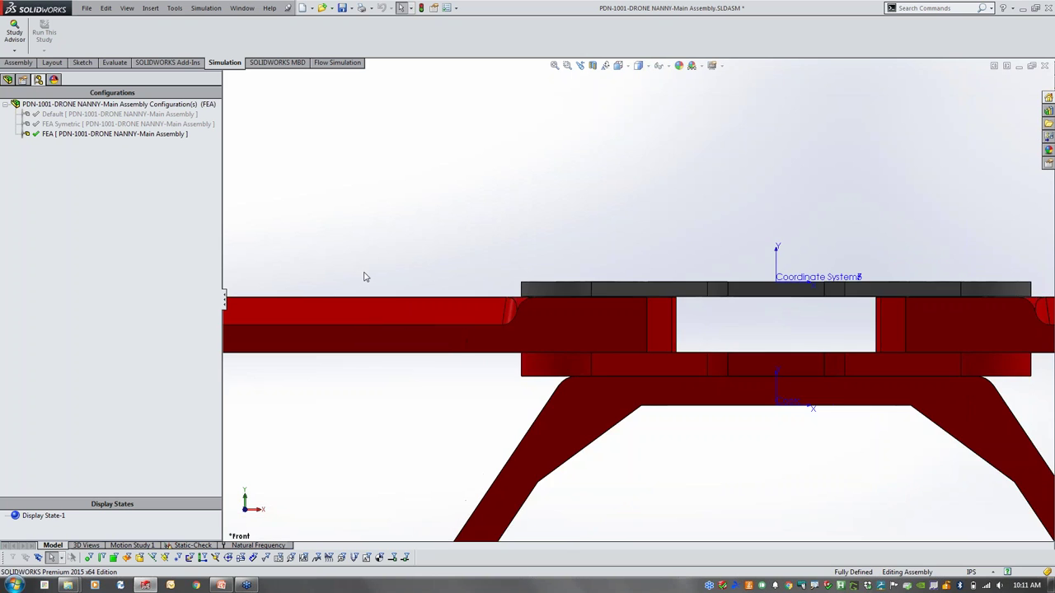
middle_click_drag(382, 255, 389, 274)
key("f")
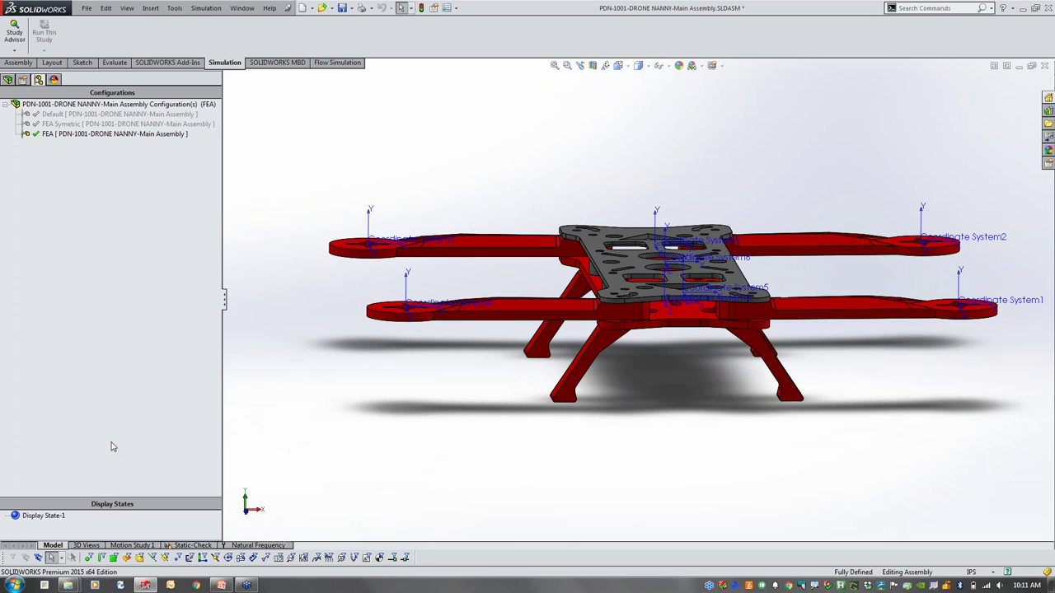
left_click(251, 545)
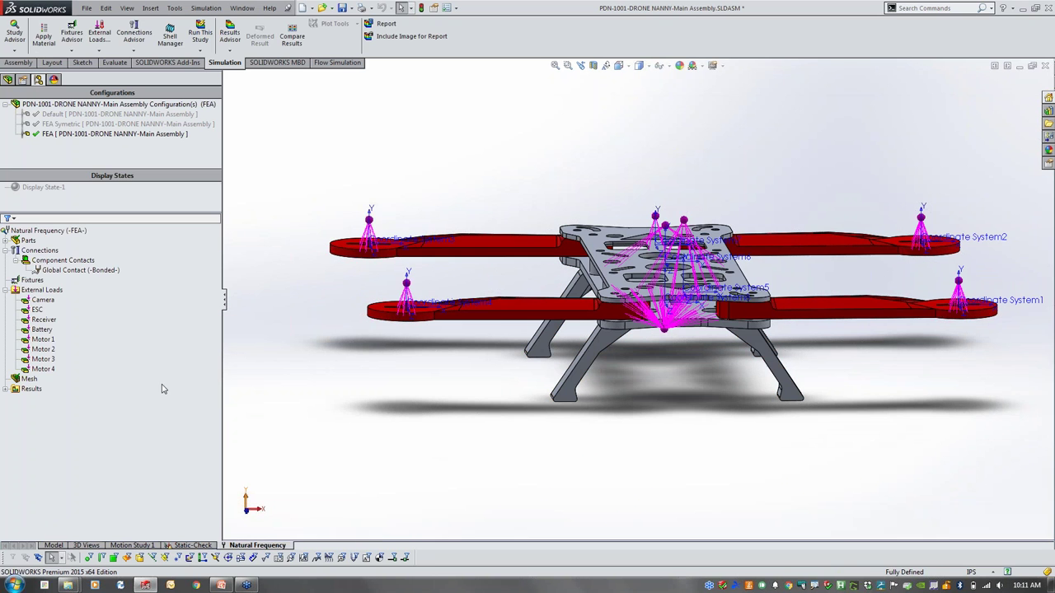
right_click(62, 271)
right_click(38, 252)
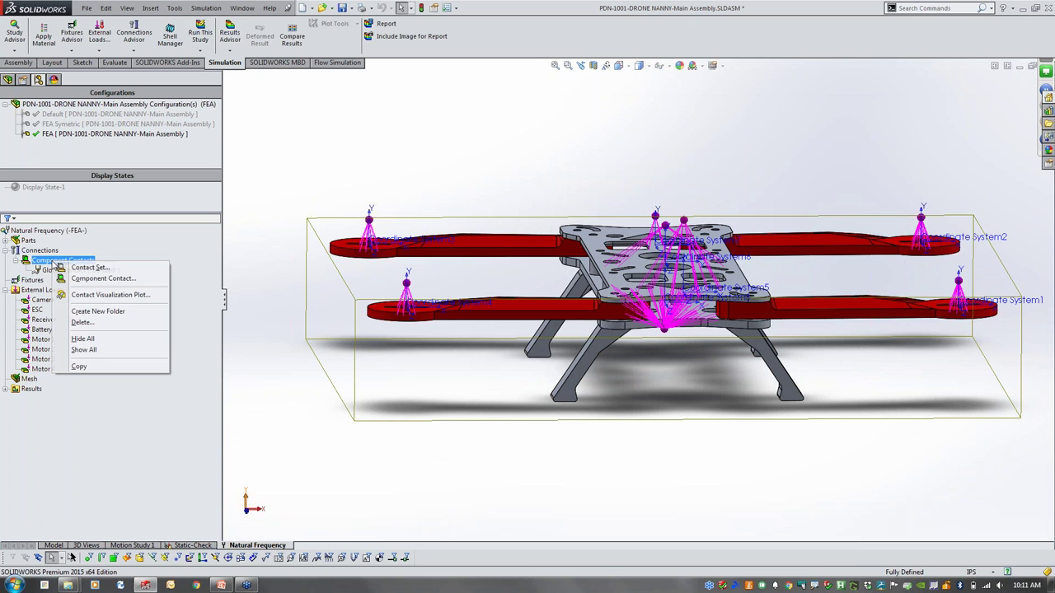
right_click(34, 241)
right_click(33, 250)
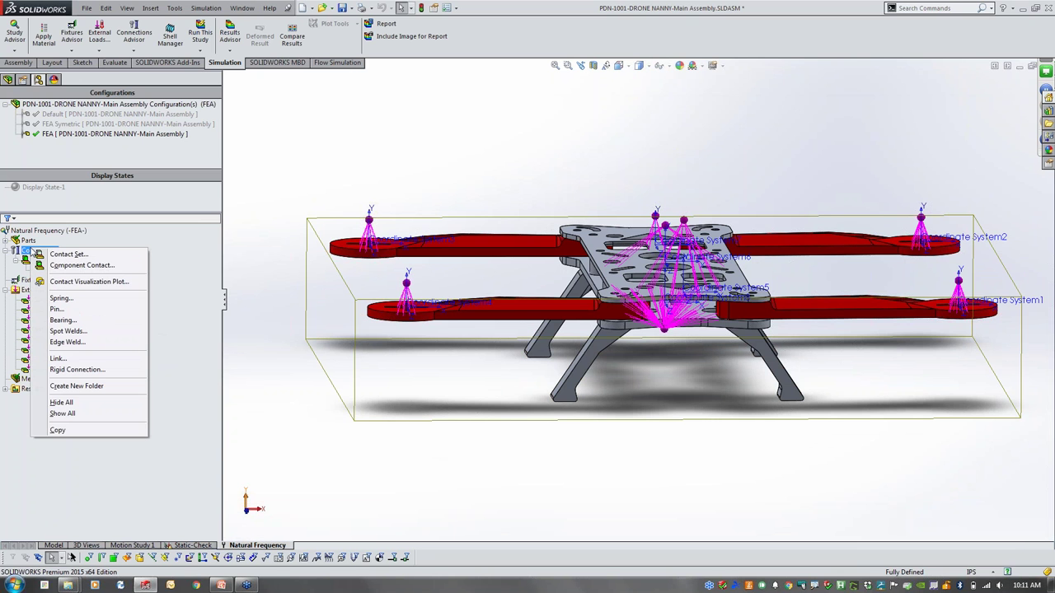
left_click(38, 250)
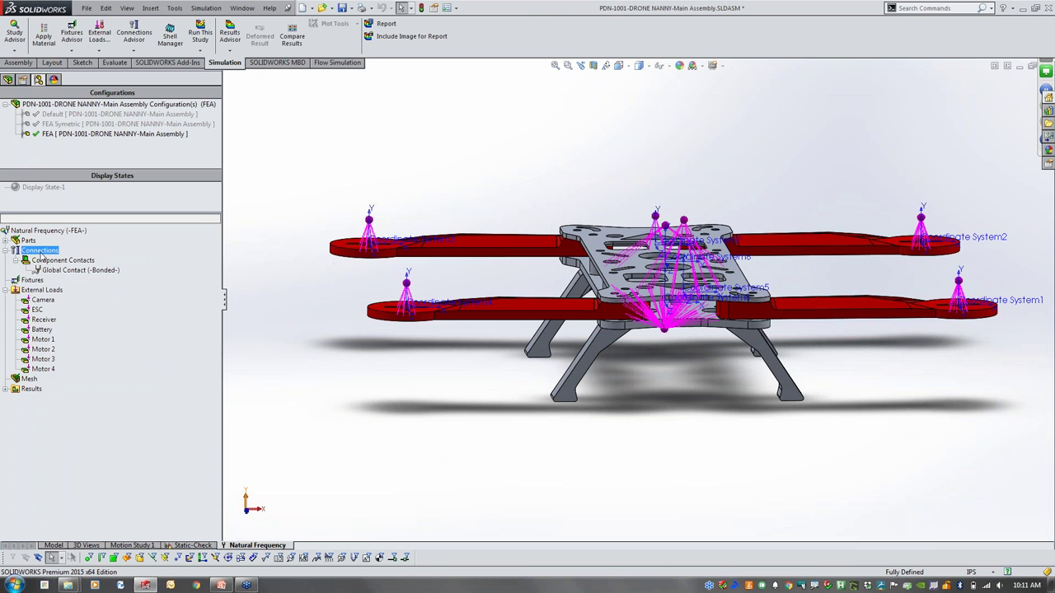
right_click(38, 251)
left_click(75, 285)
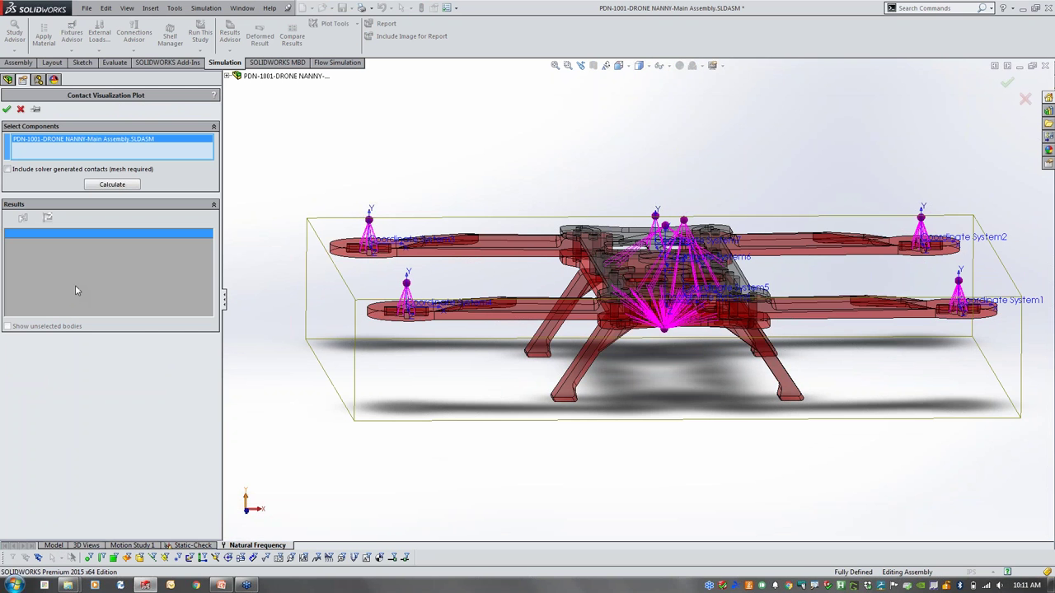
left_click(112, 184)
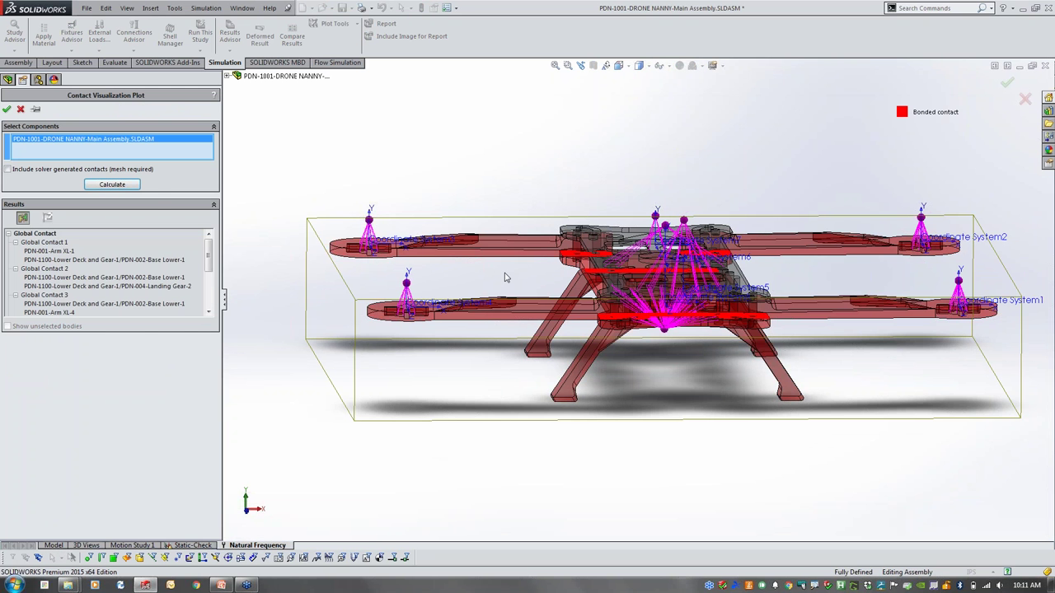
scroll(506, 278, "down", 5)
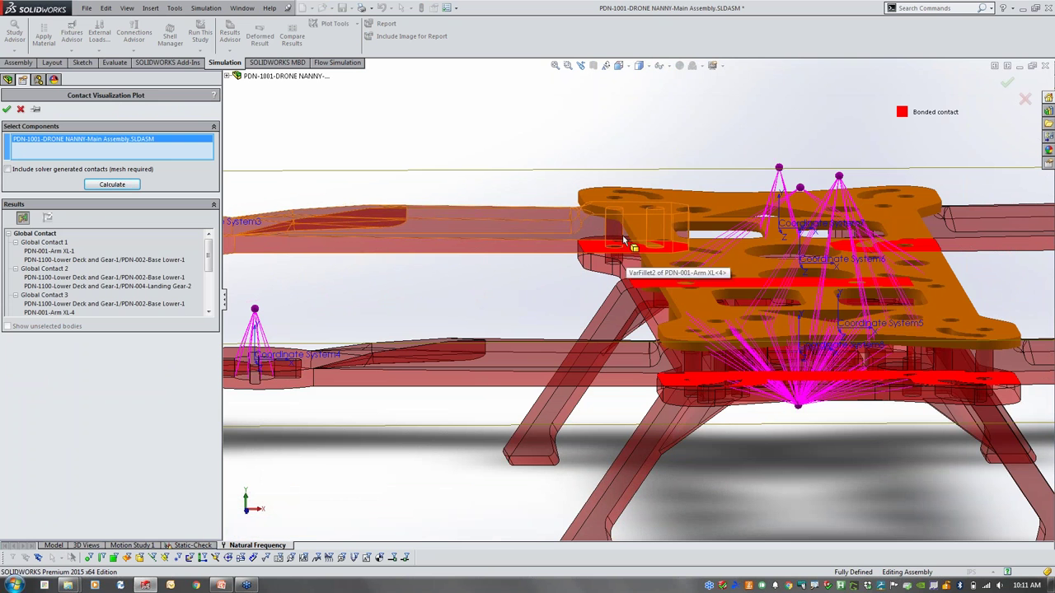
left_click(20, 111)
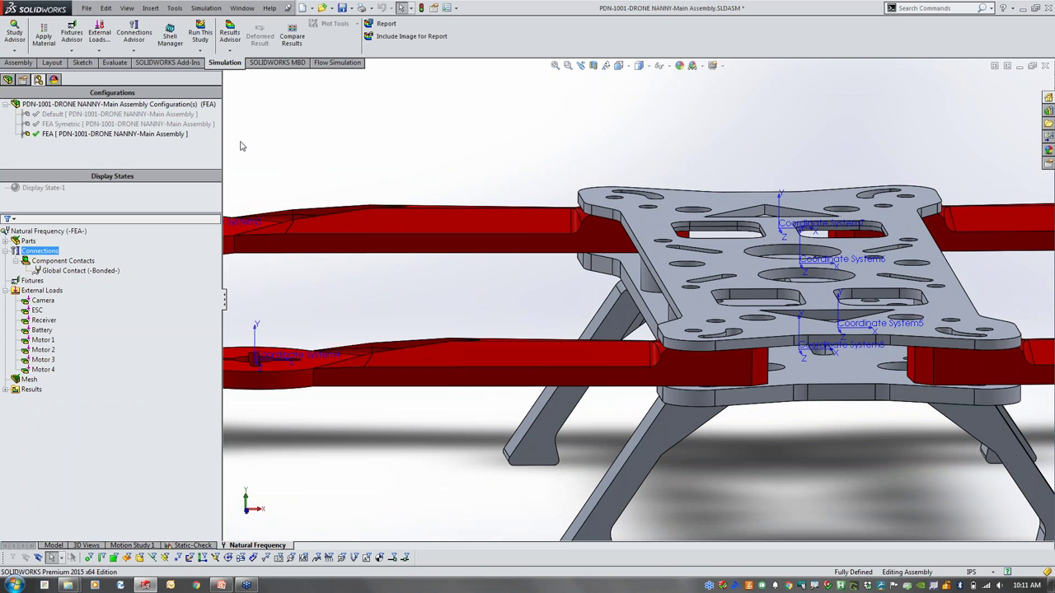
Extend the bonded Global Contact to non-touching faces with a compatible mesh, then zoom out to the whole drone
right_click(62, 272)
left_click(97, 295)
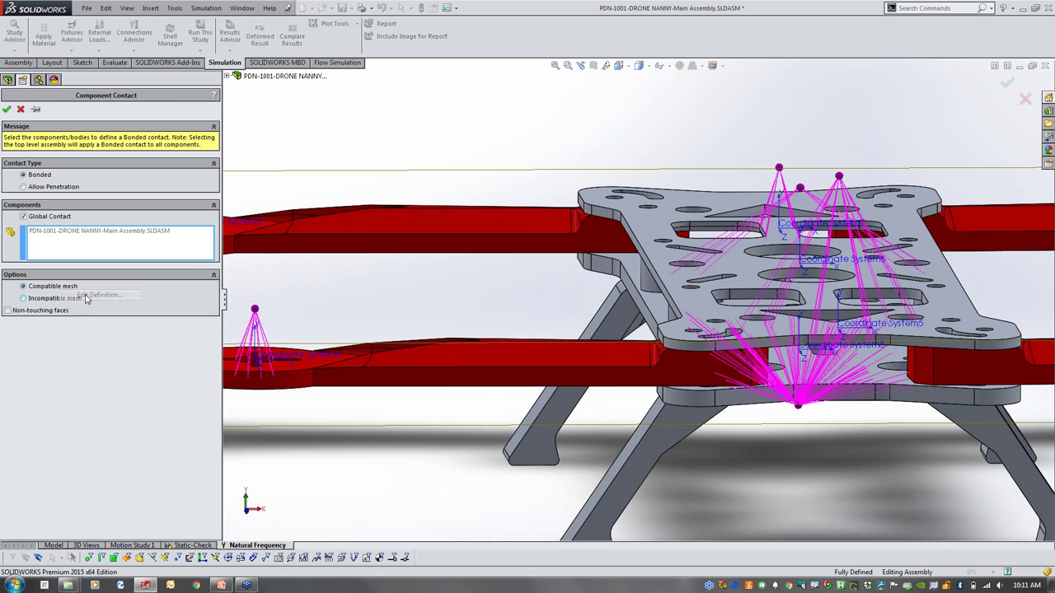
left_click(22, 313)
left_click(22, 312)
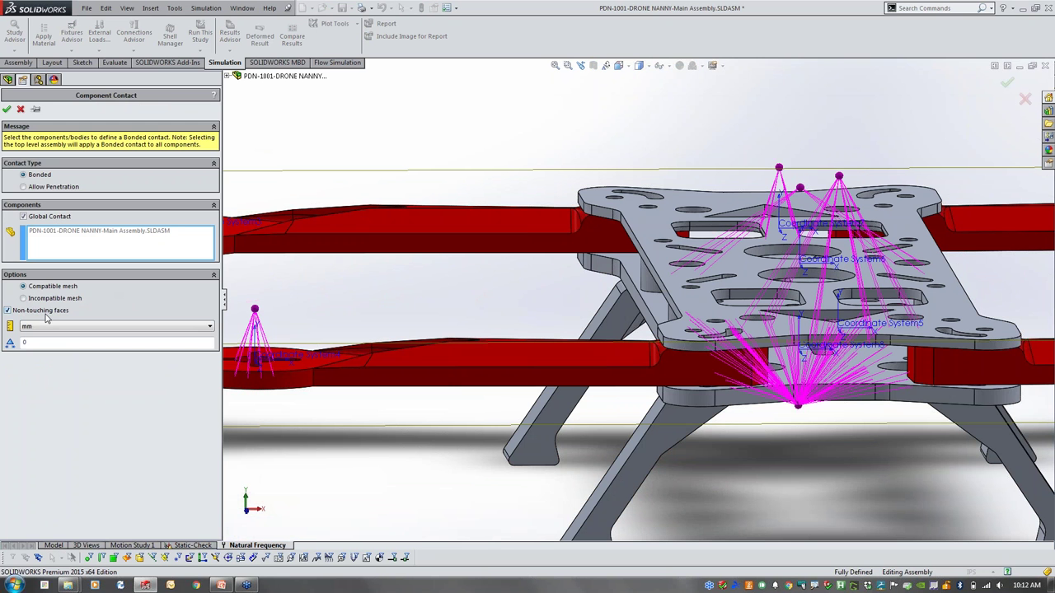
left_click(25, 343)
left_click(6, 109)
left_click(313, 146)
scroll(395, 162, "up", 5)
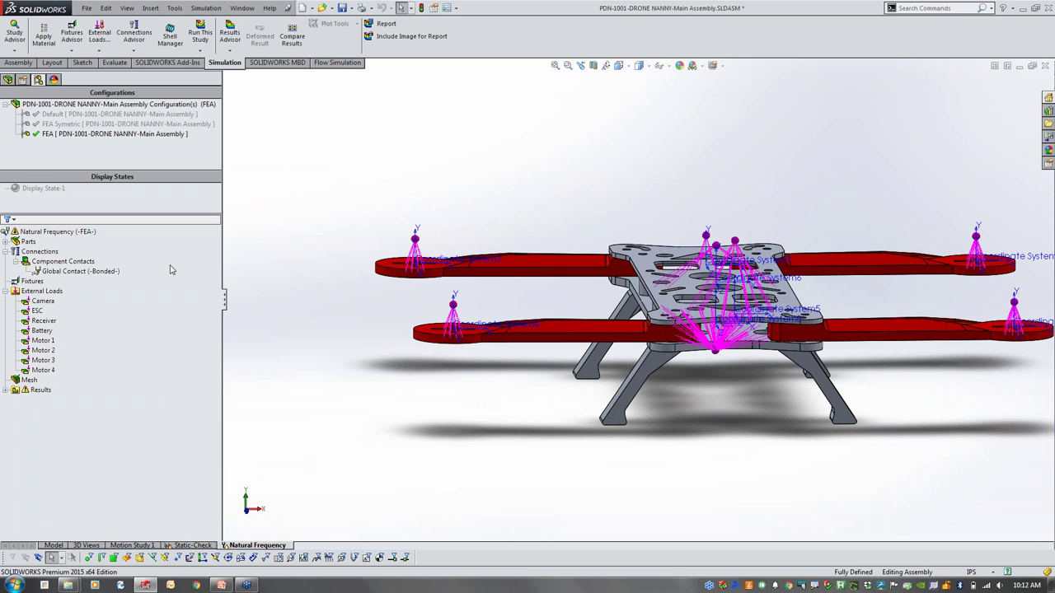
left_click(14, 381)
Remesh the assembly and re-run the Natural Frequency study, giving mode shape 8 at 385.84 Hz
right_click(17, 381)
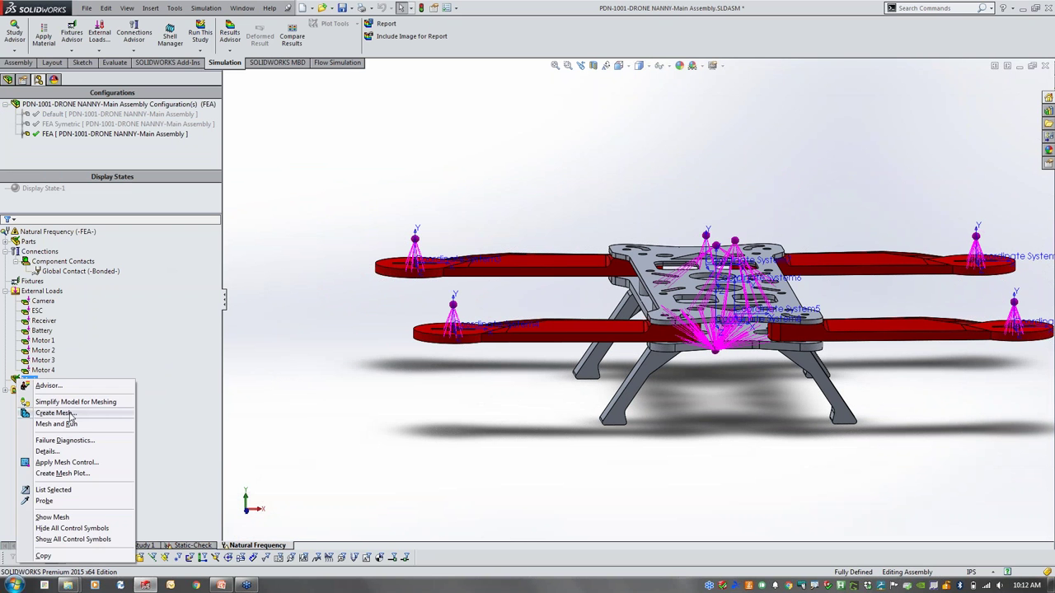
left_click(72, 414)
left_click(545, 317)
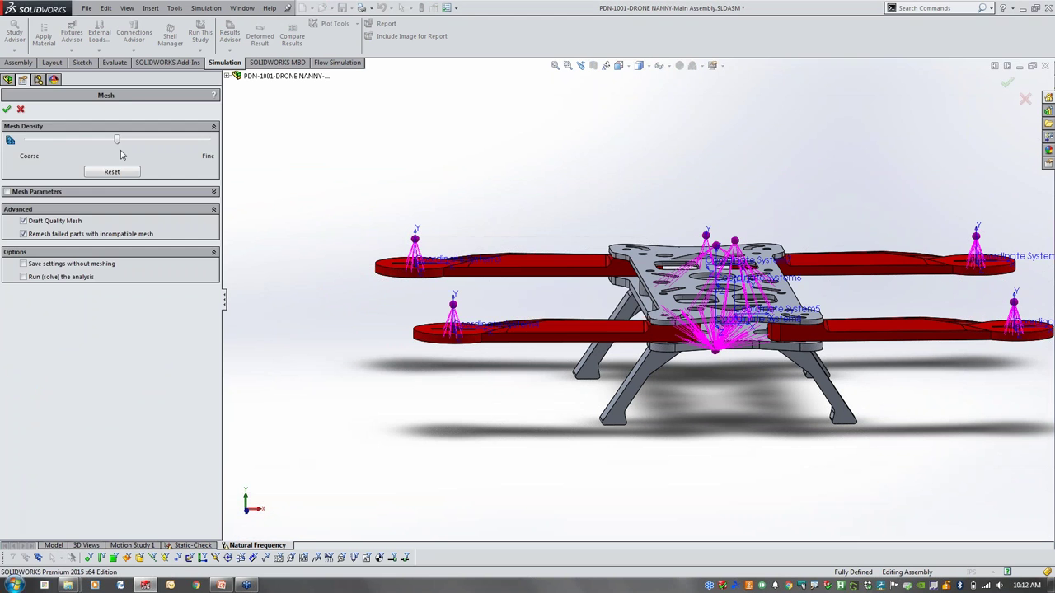
left_click(6, 109)
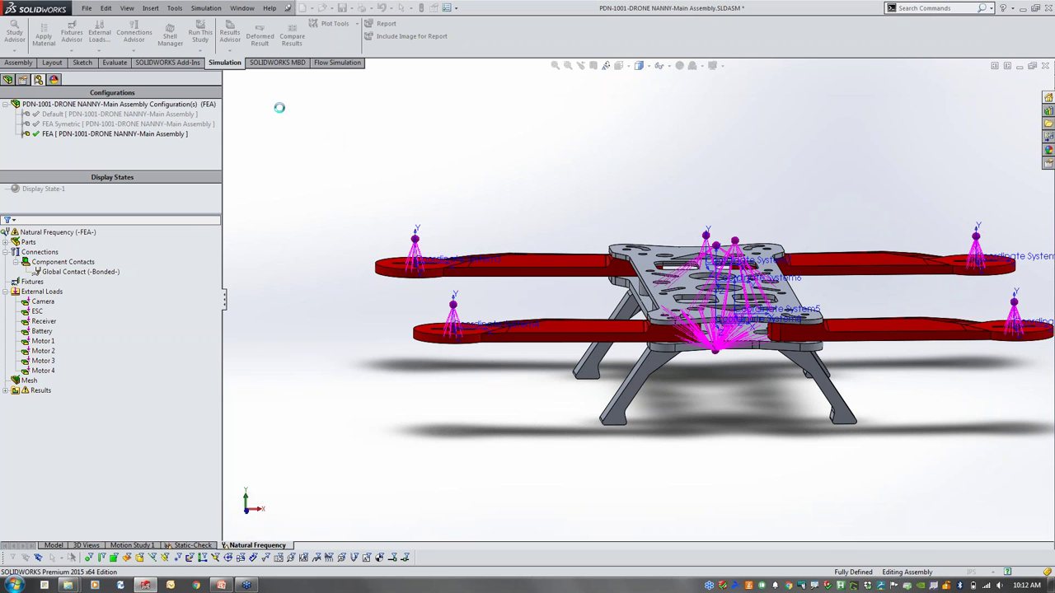
left_click(200, 37)
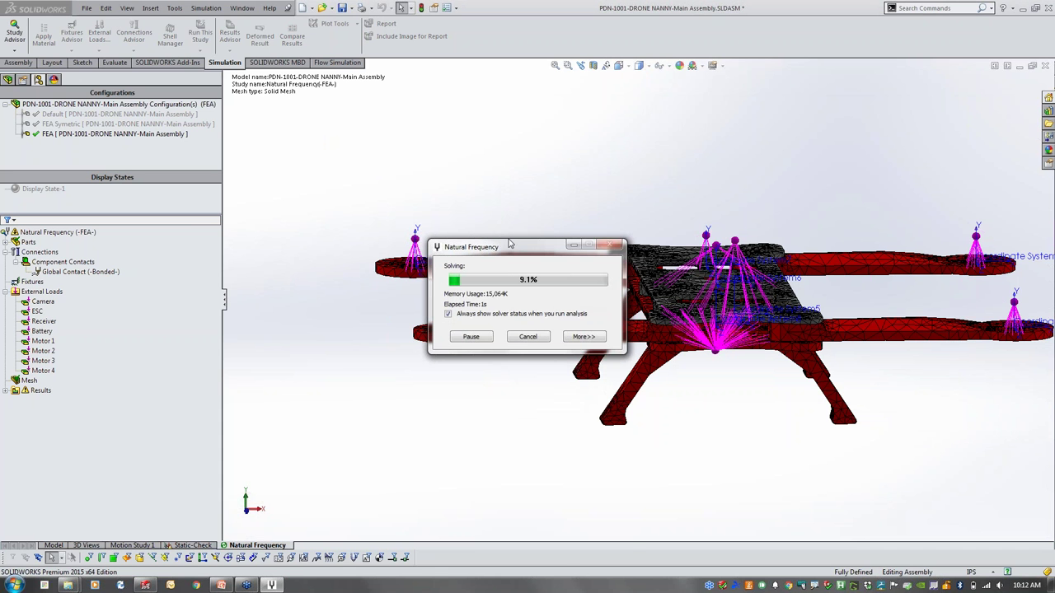
left_click(583, 336)
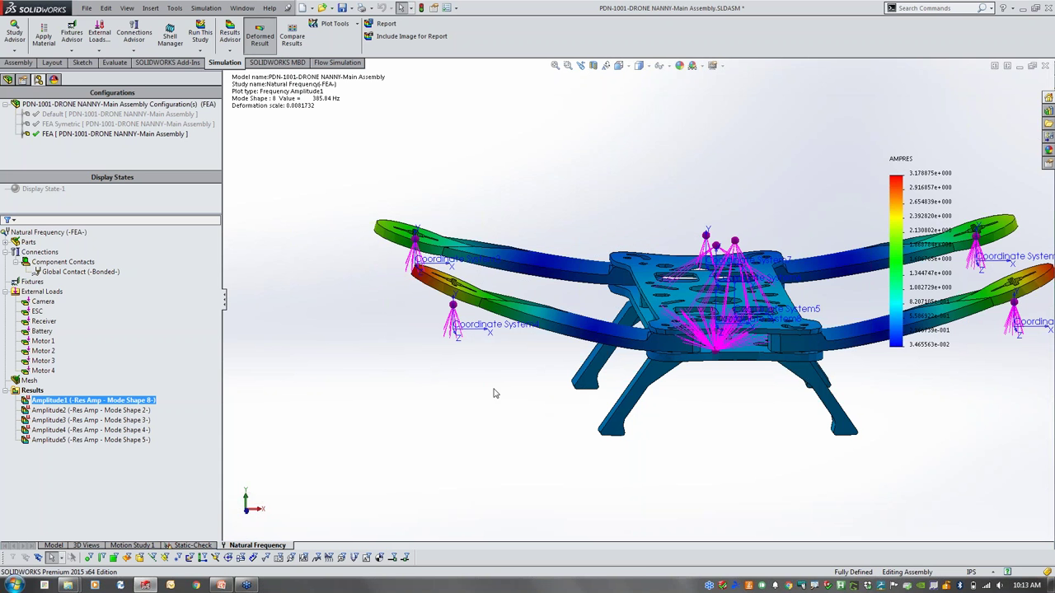
Zoom the view and bring up the options for the study's Results folder
scroll(535, 394, "up", 3)
scroll(758, 370, "down", 3)
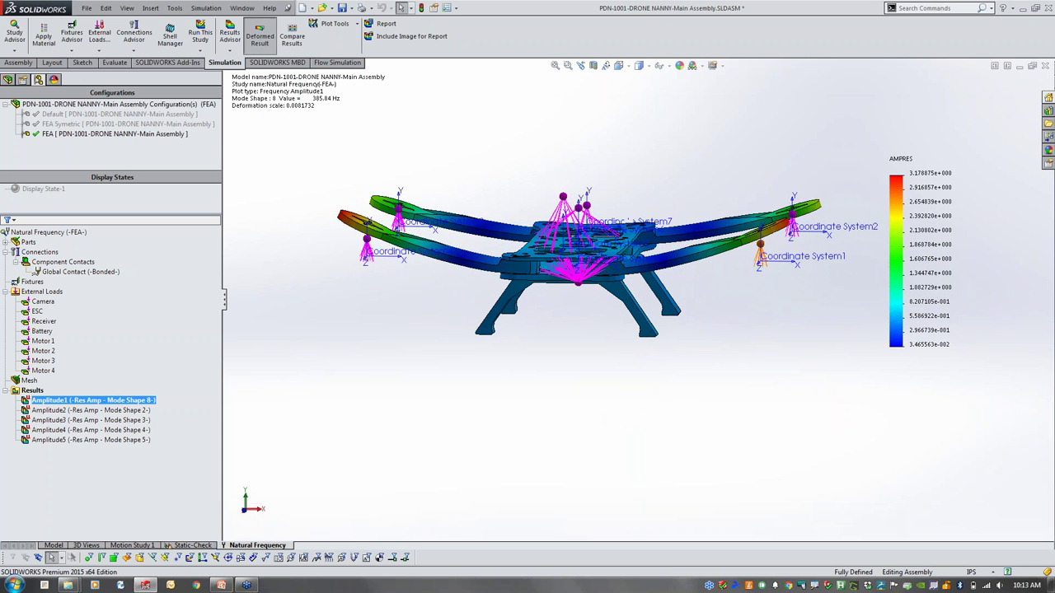
right_click(33, 391)
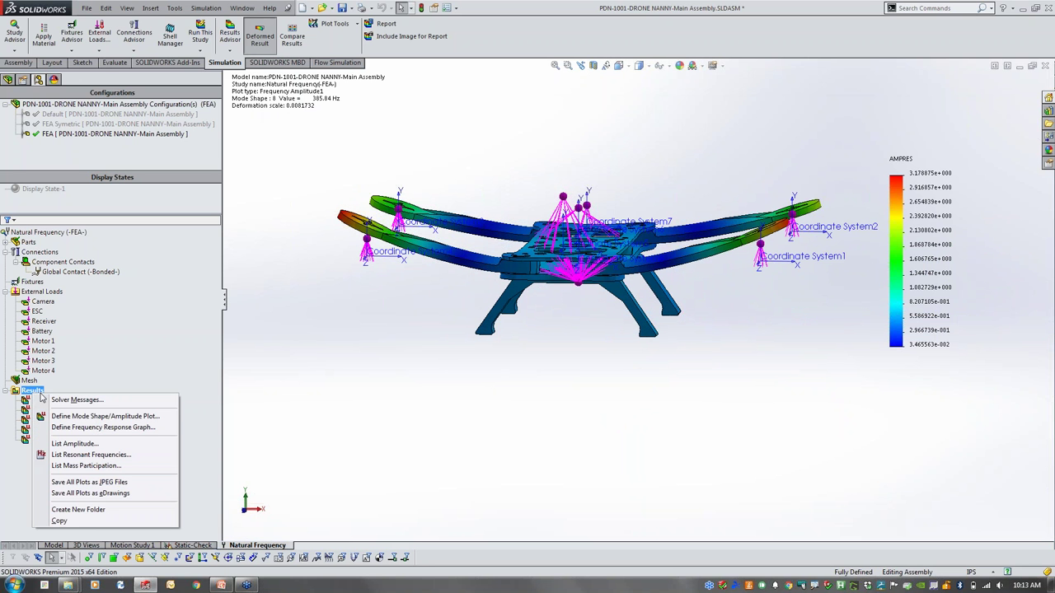
Review the List Modes table of all 10 resonant frequencies, up to 579.79 Hz, and close it
left_click(88, 457)
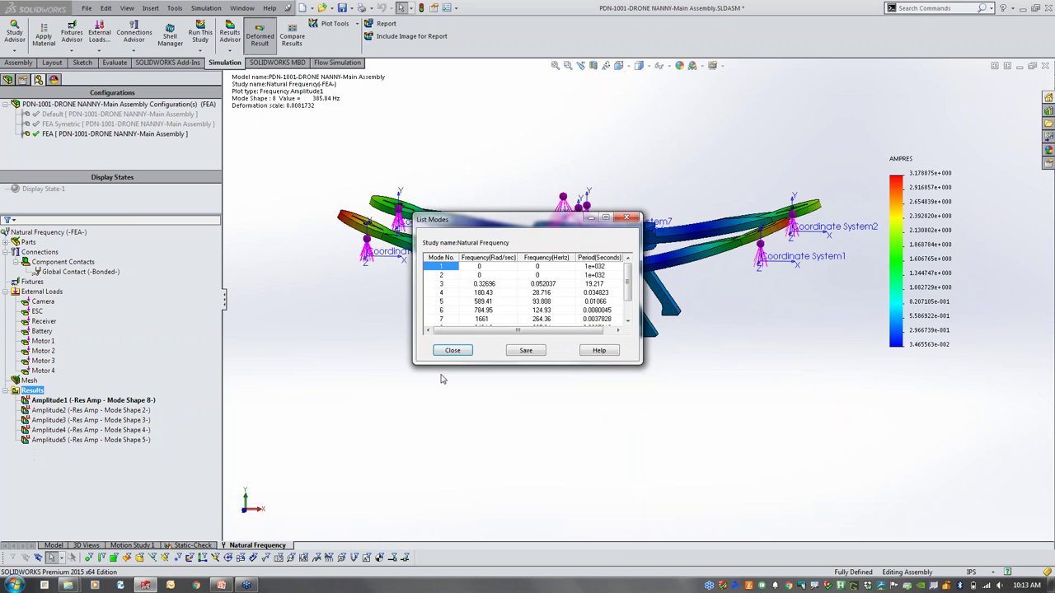
left_click_drag(637, 362, 715, 421)
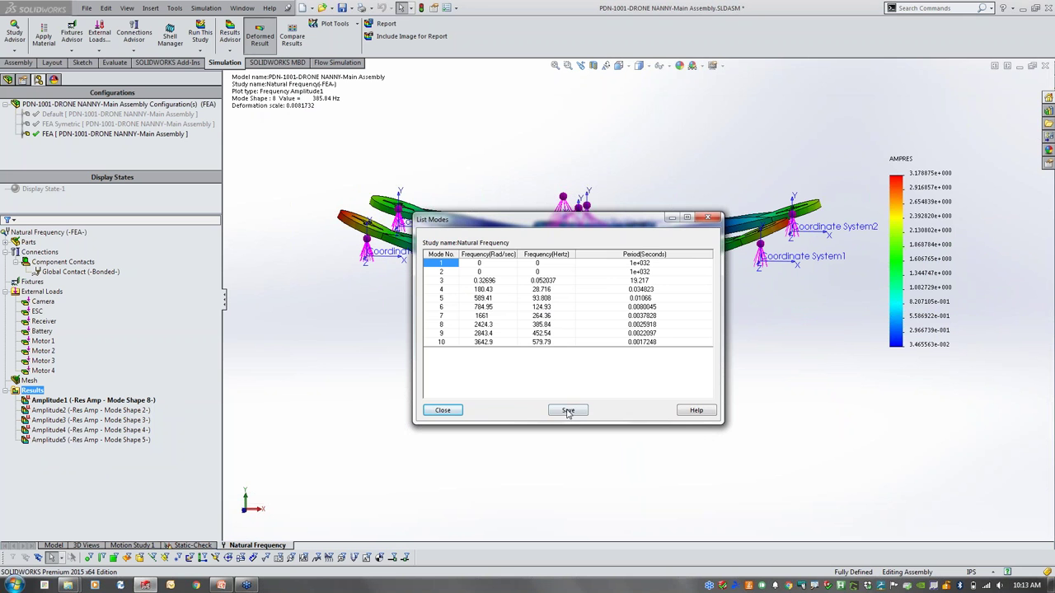
left_click(443, 410)
left_click(155, 401)
Switch the Amplitude1 plot from mode shape 8 to mode shape 7 at 264.36 Hz
right_click(157, 401)
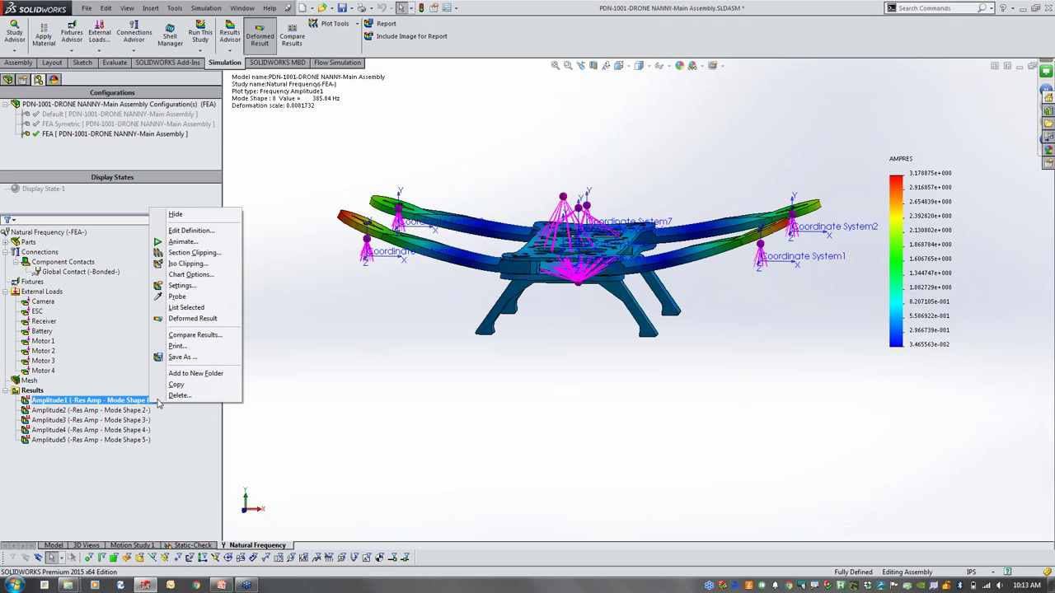
left_click(192, 230)
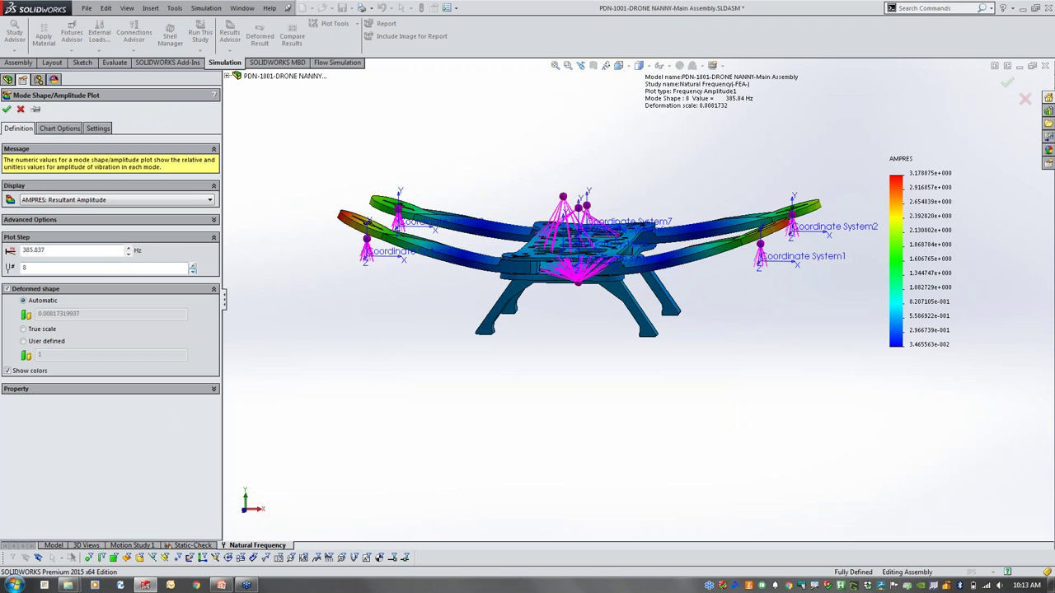
left_click(192, 270)
left_click(7, 110)
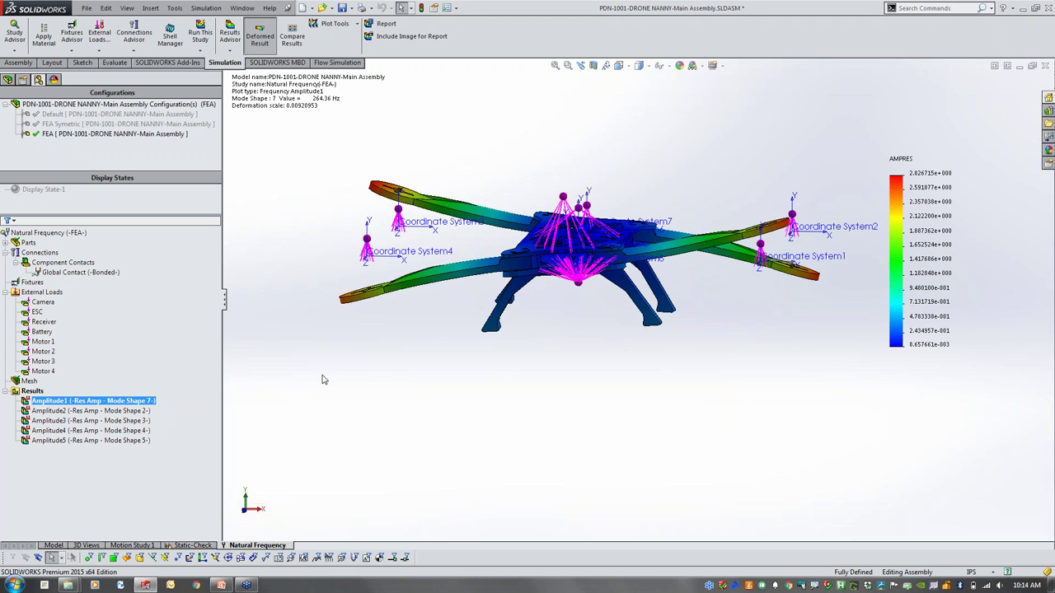
Return to the Model view and open the left arm as the PDN-001-Arm XL part
left_click(55, 546)
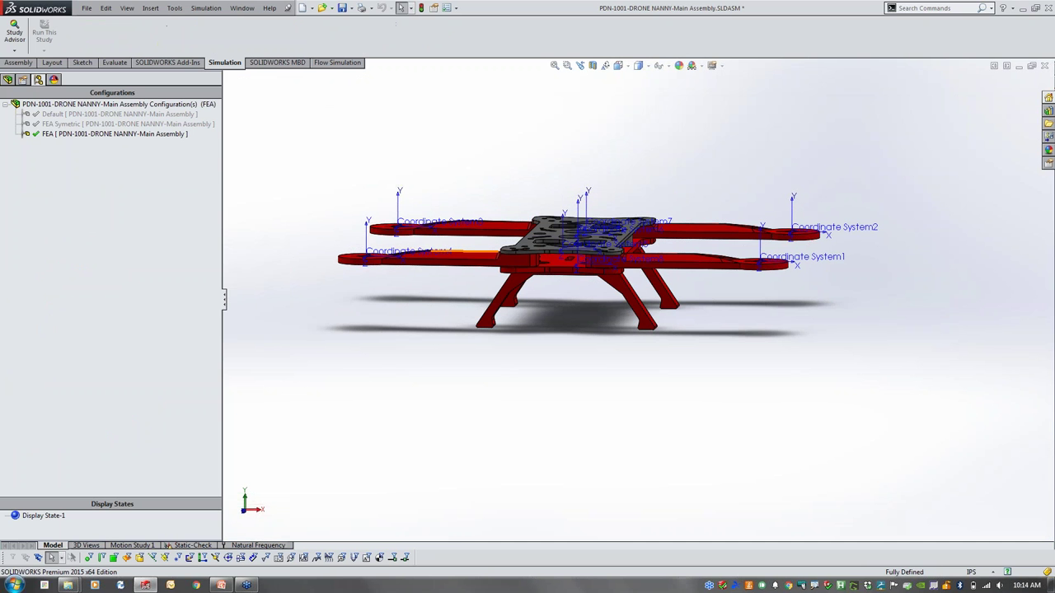
middle_click_drag(455, 252, 458, 280)
scroll(462, 280, "down", 5)
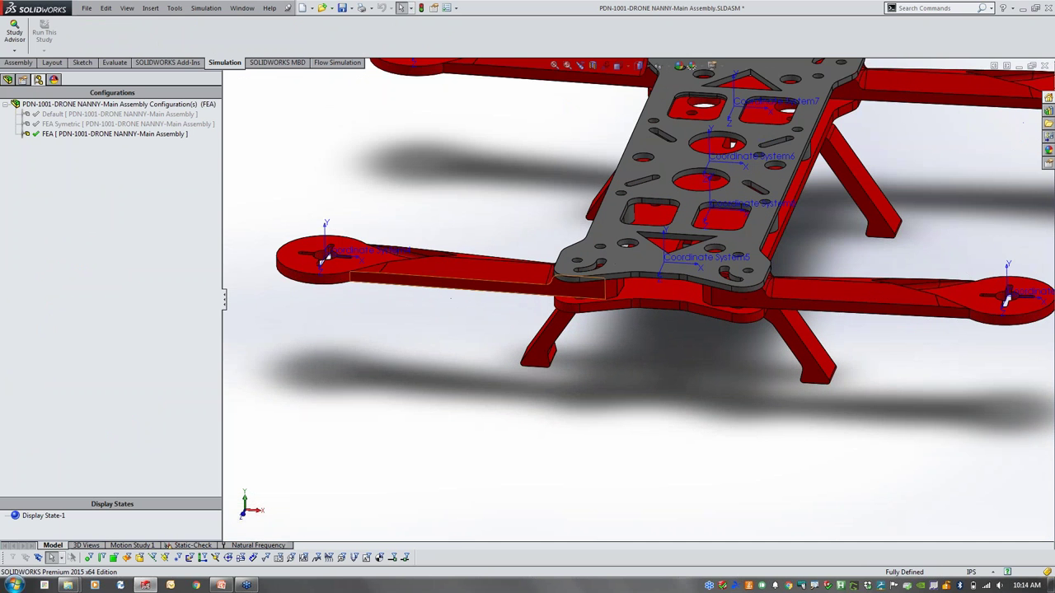
right_click(464, 281)
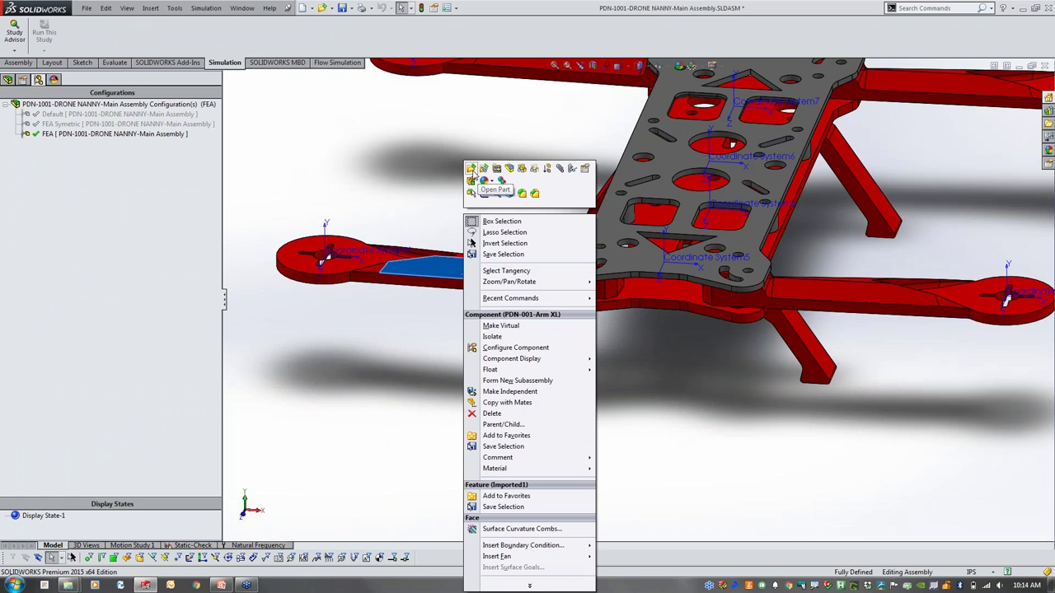
left_click(470, 169)
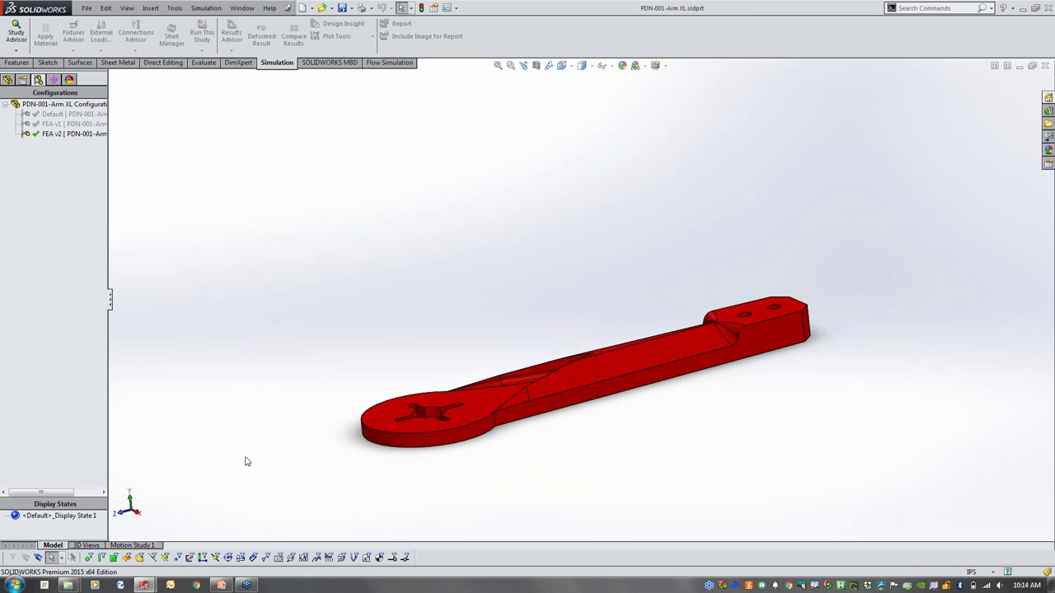
Create a Linear Dynamic harmonic study named Dynamic 1 on the PDN-001-Arm XL part
right_click(142, 545)
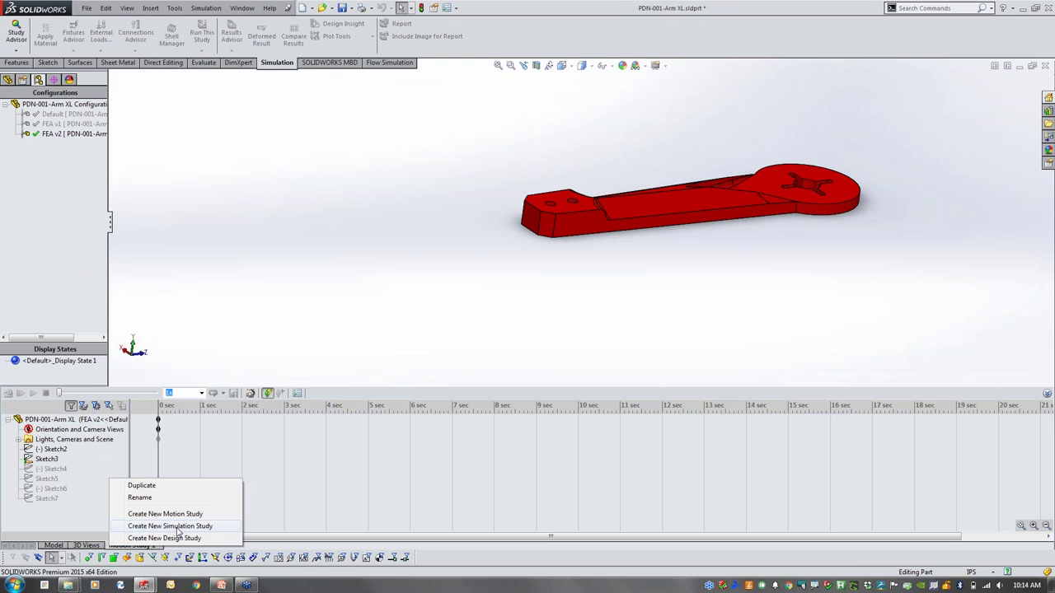
left_click(177, 528)
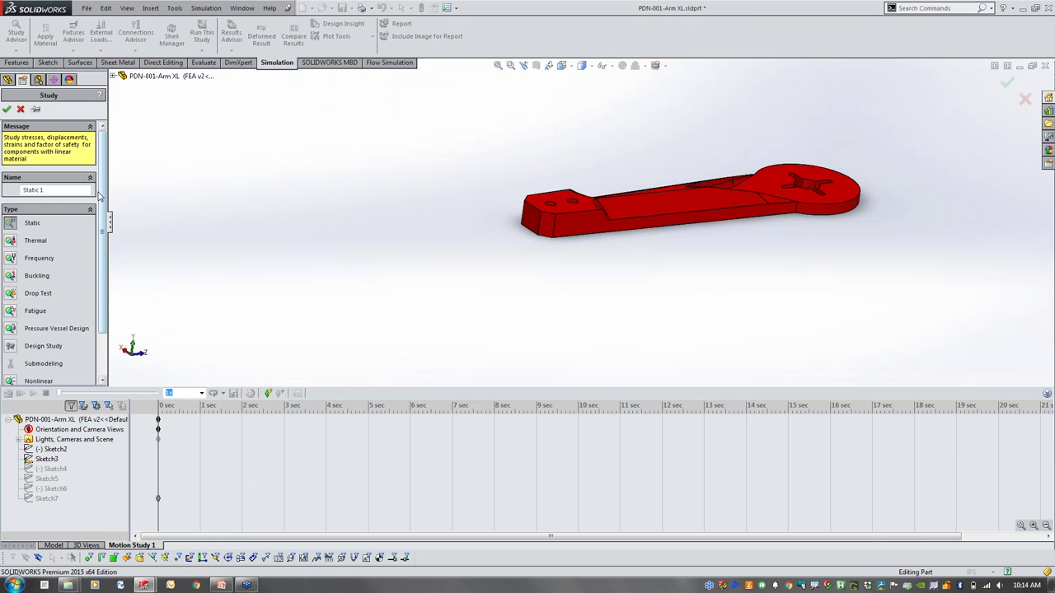
scroll(69, 255, "down", 3)
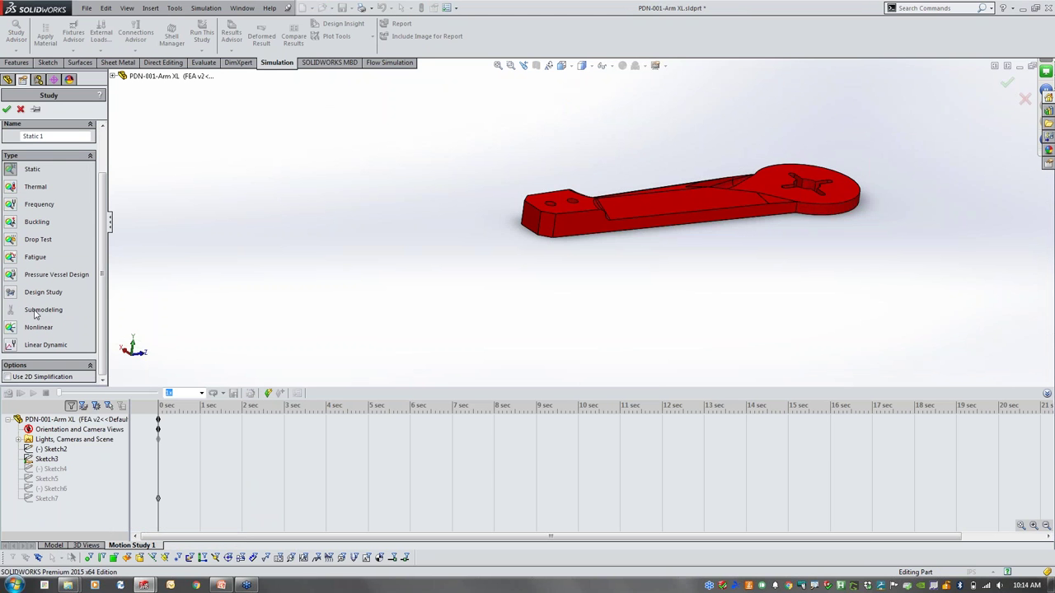
left_click(11, 345)
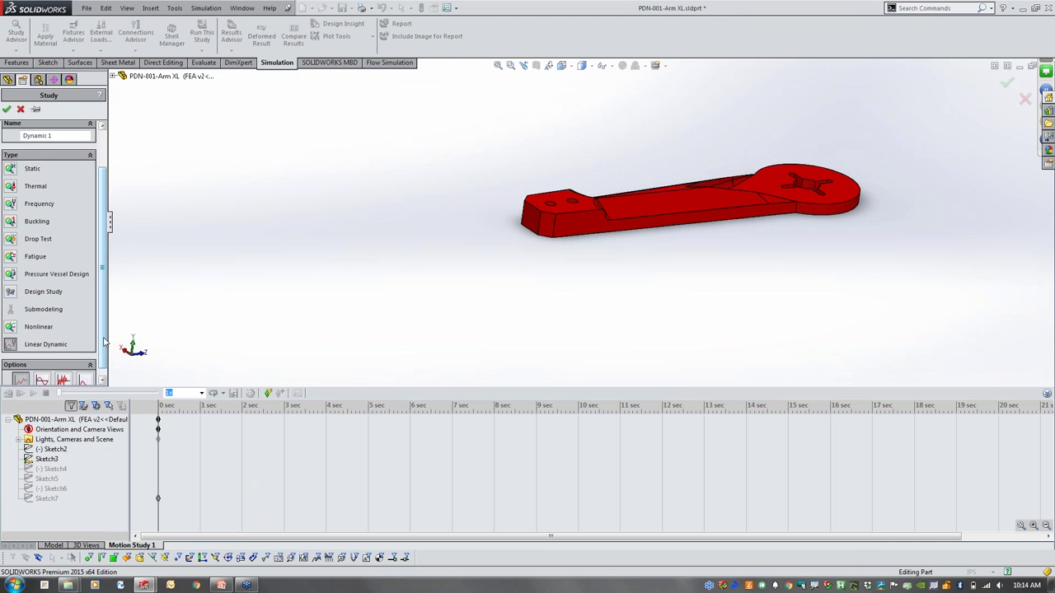
scroll(104, 341, "down", 1)
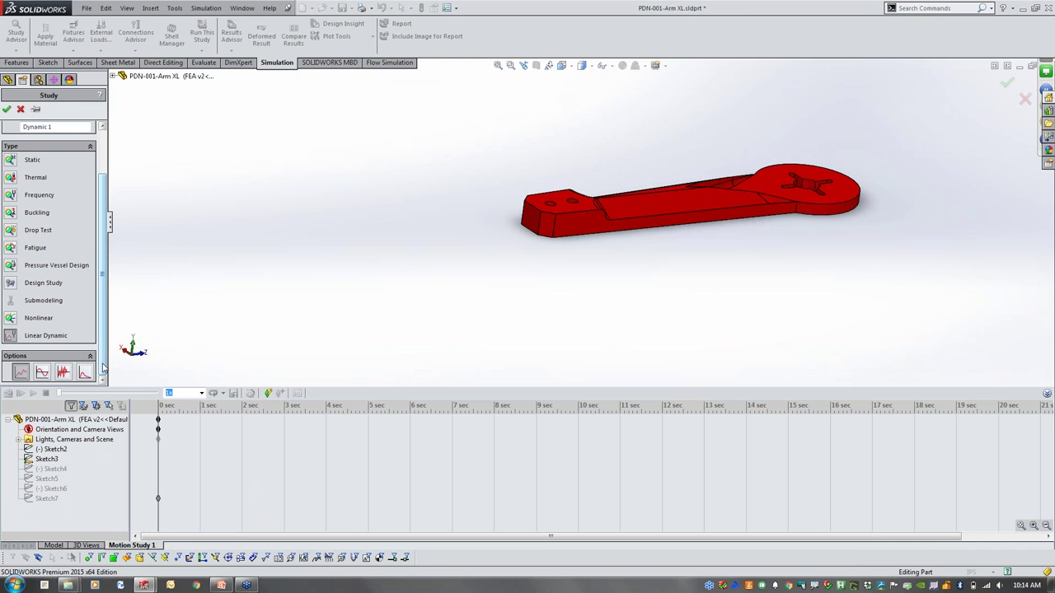
left_click(44, 373)
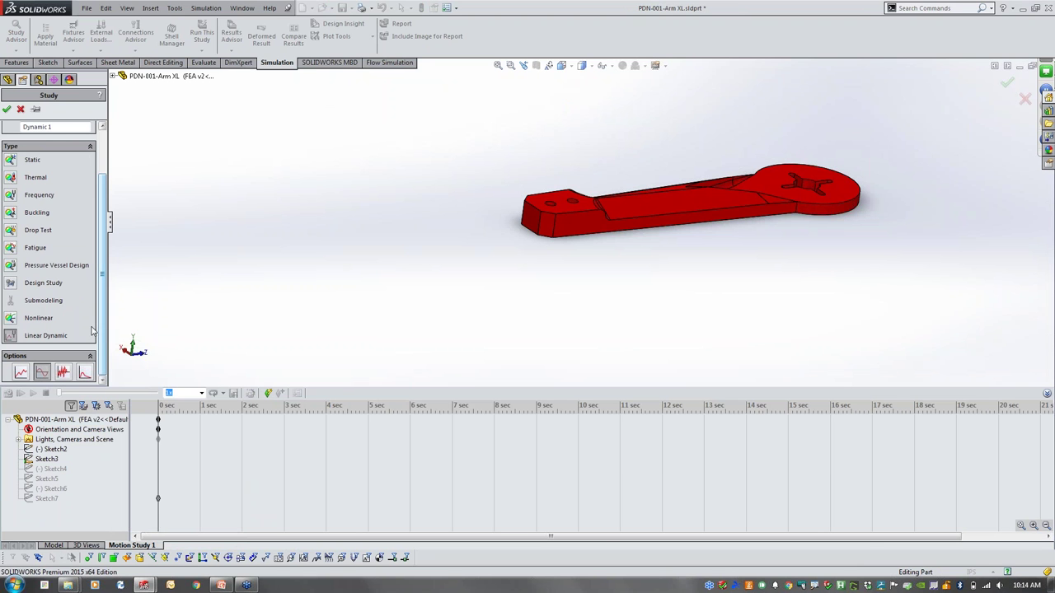
left_click(6, 112)
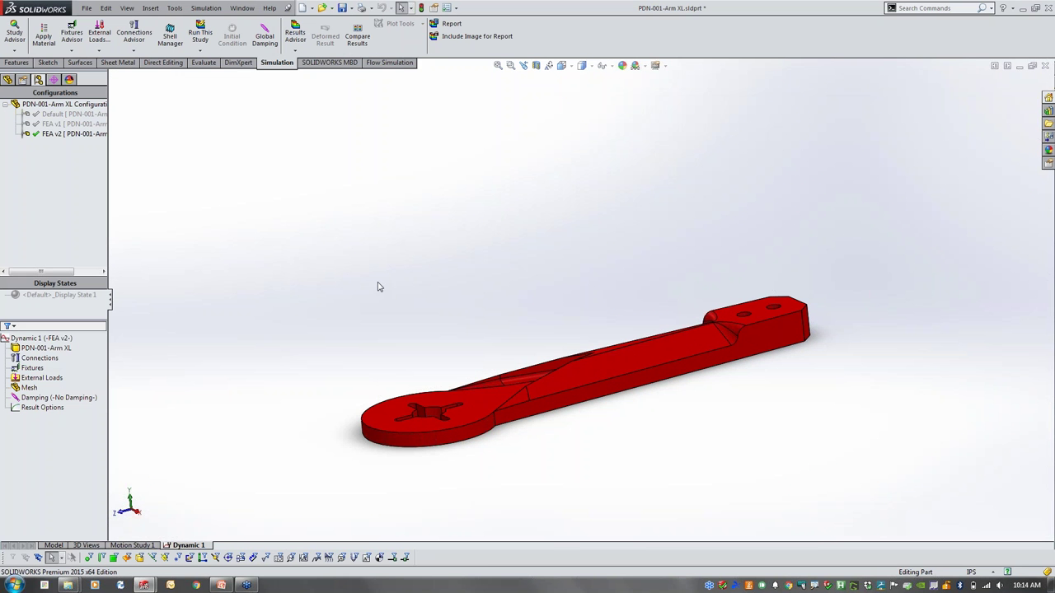
Assign 6061 Alloy from the Aluminium Alloys library to the PDN-001-Arm XL part
left_click(62, 386)
right_click(59, 350)
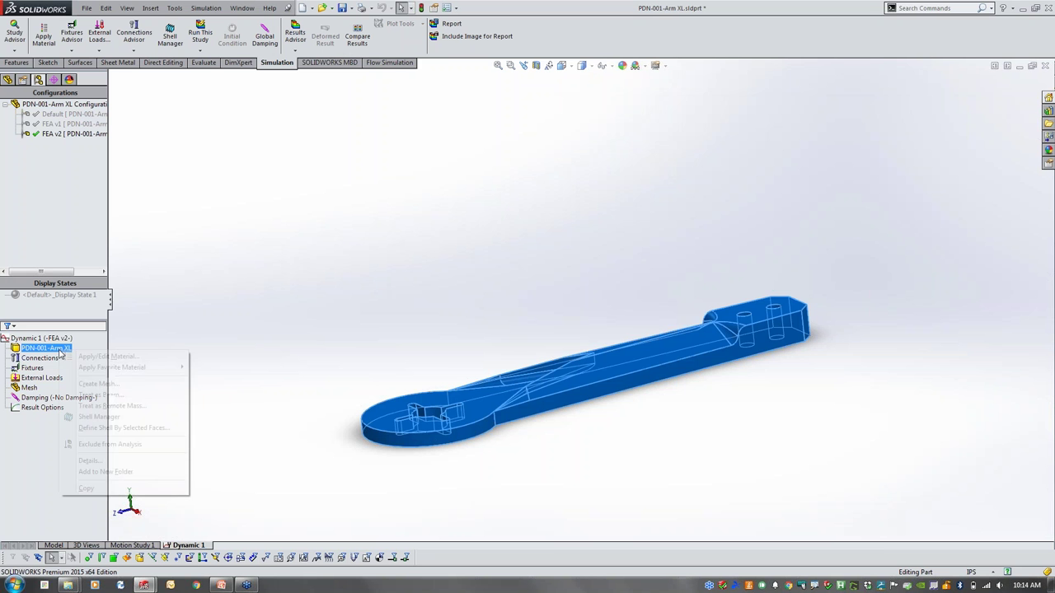
left_click(124, 358)
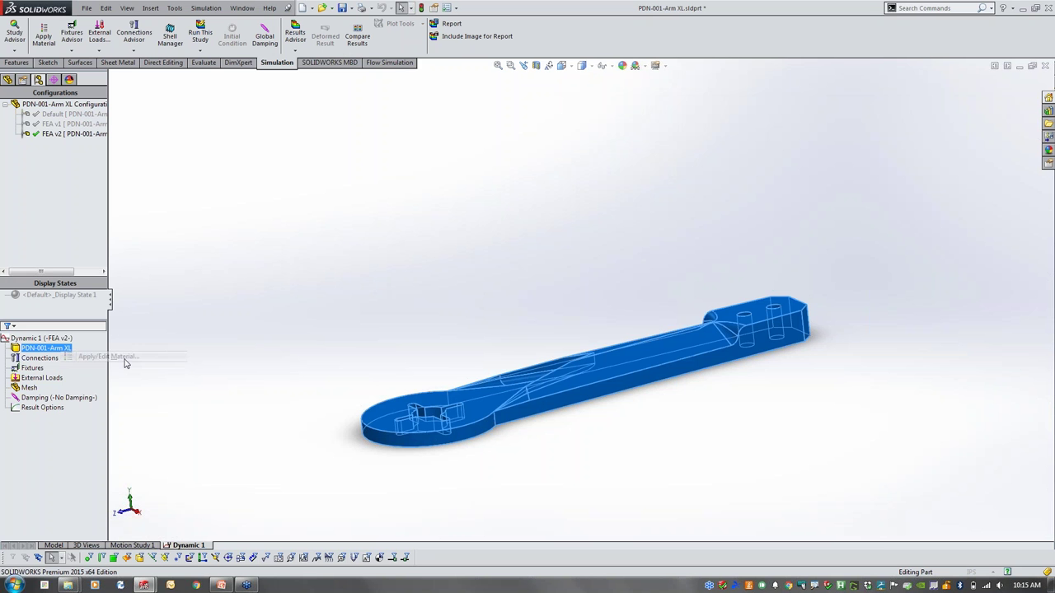
left_click_drag(171, 153, 168, 212)
left_click(82, 253)
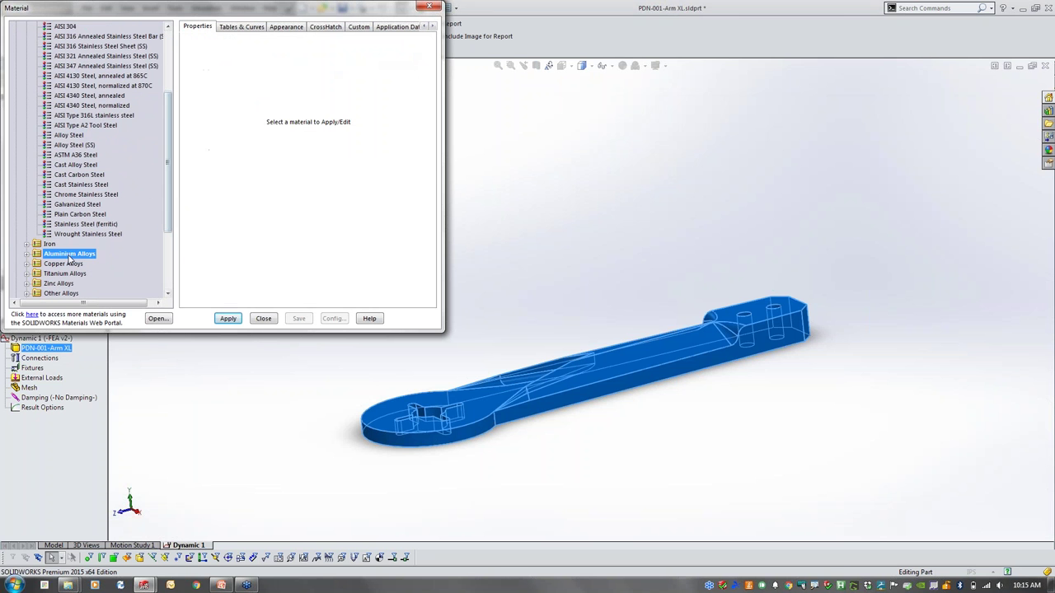
left_click(28, 254)
scroll(116, 210, "down", 3)
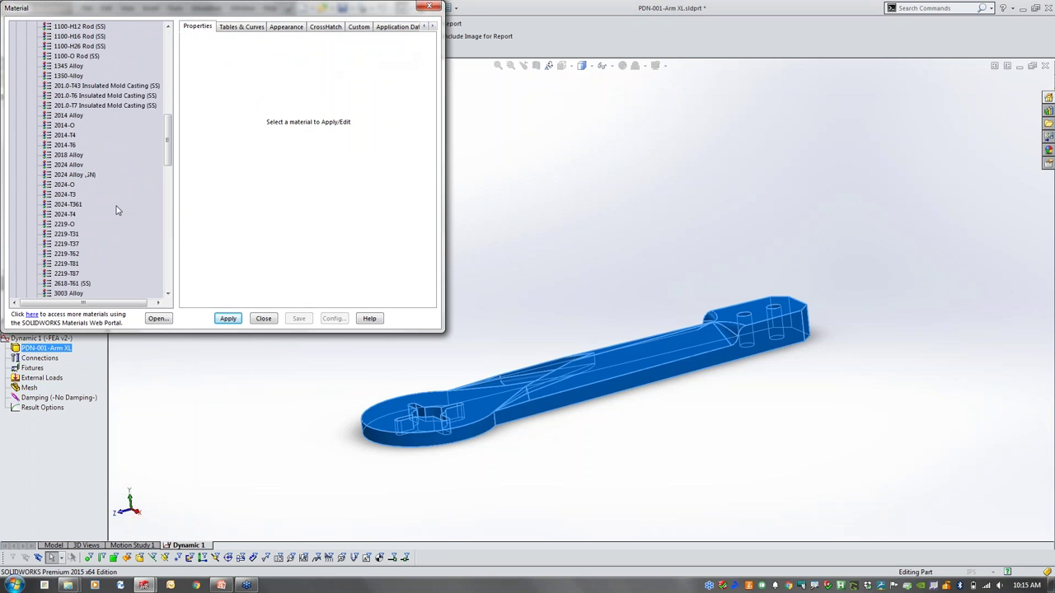
scroll(116, 211, "down", 12)
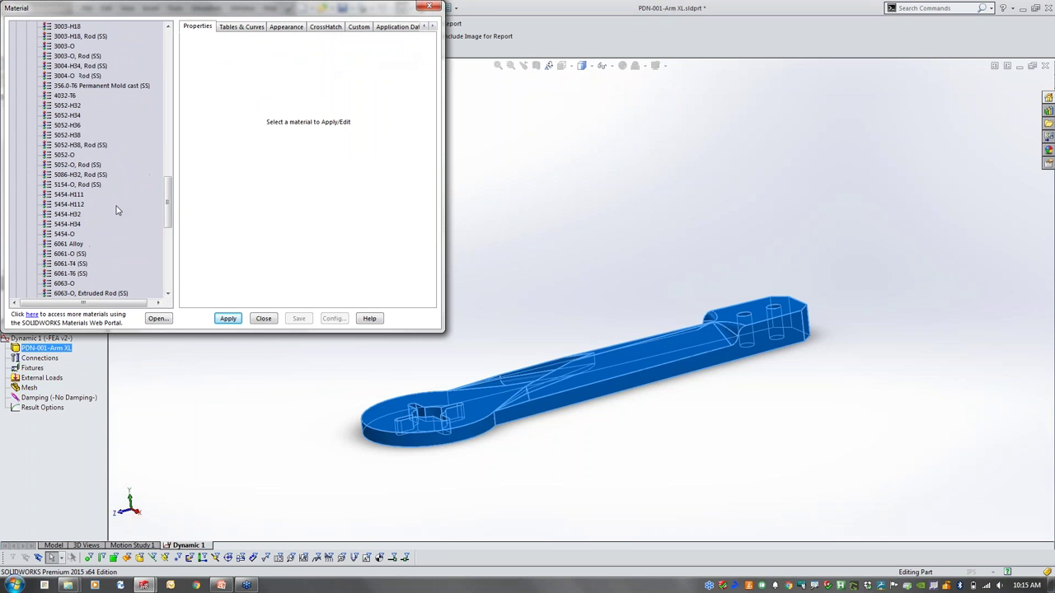
left_click(70, 245)
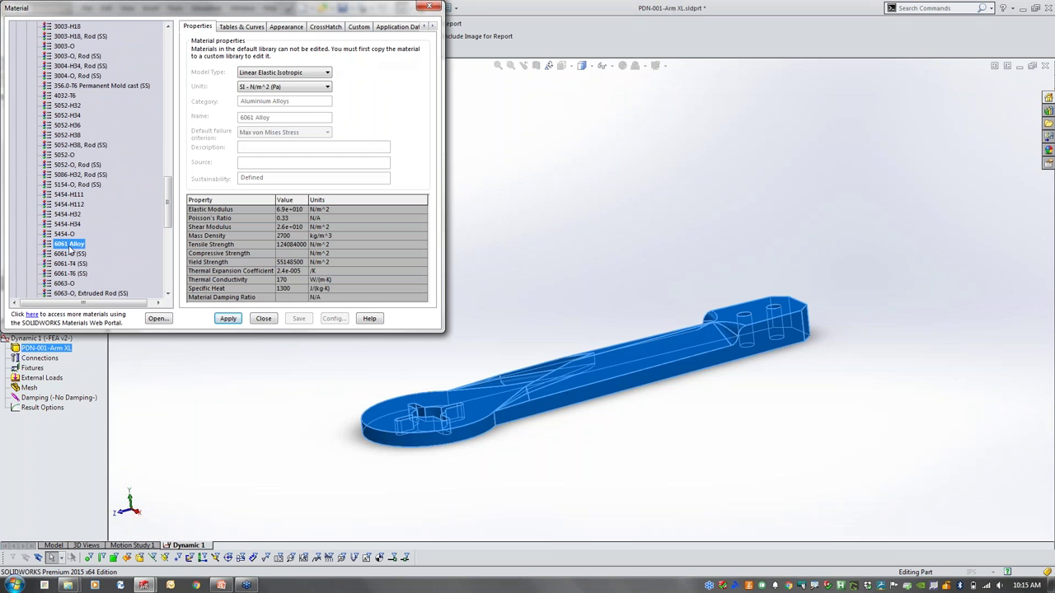
left_click(228, 318)
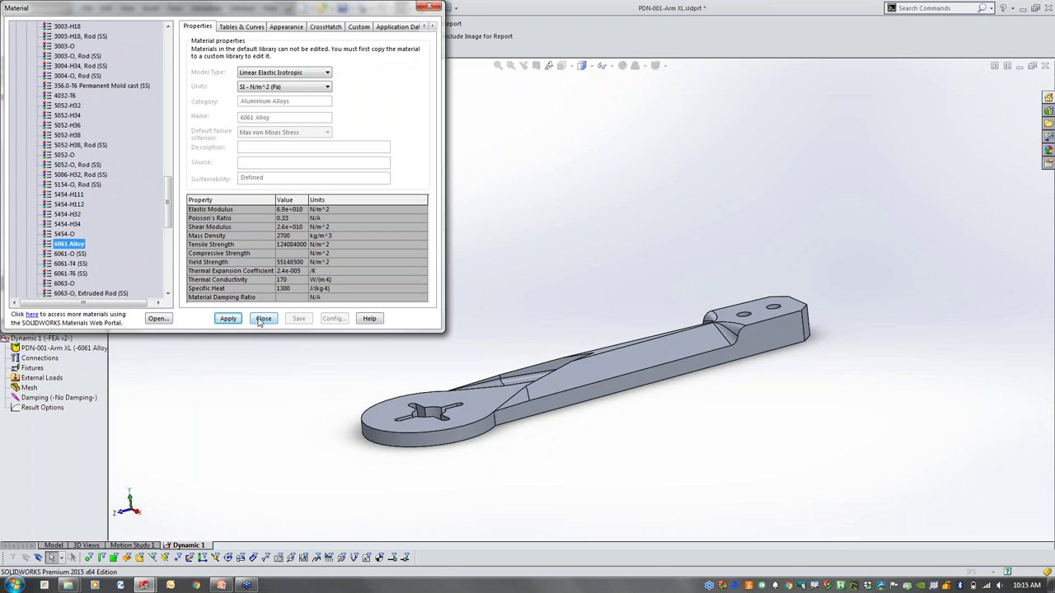
left_click(262, 319)
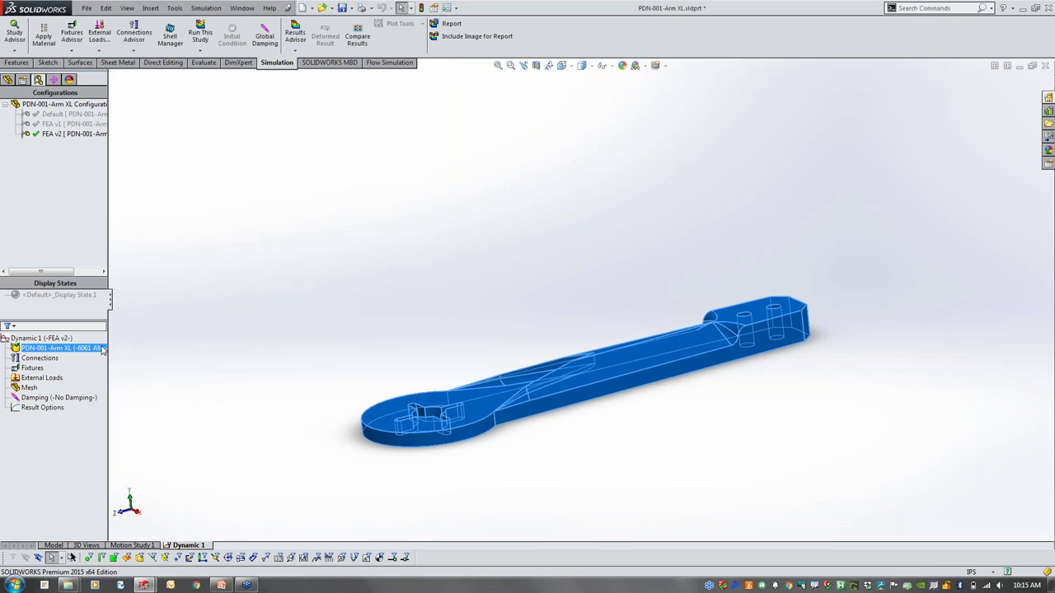
left_click(83, 360)
left_click(238, 327)
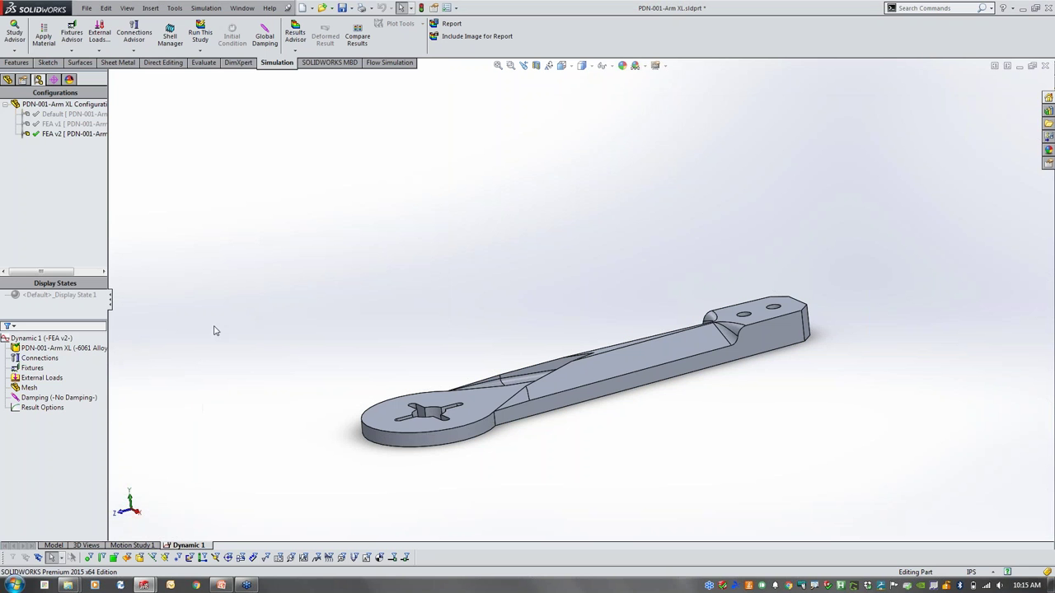
Add Fixed-1, a Fixed Geometry fixture on both mounting hole faces at the arm's square end
left_click(31, 388)
right_click(33, 368)
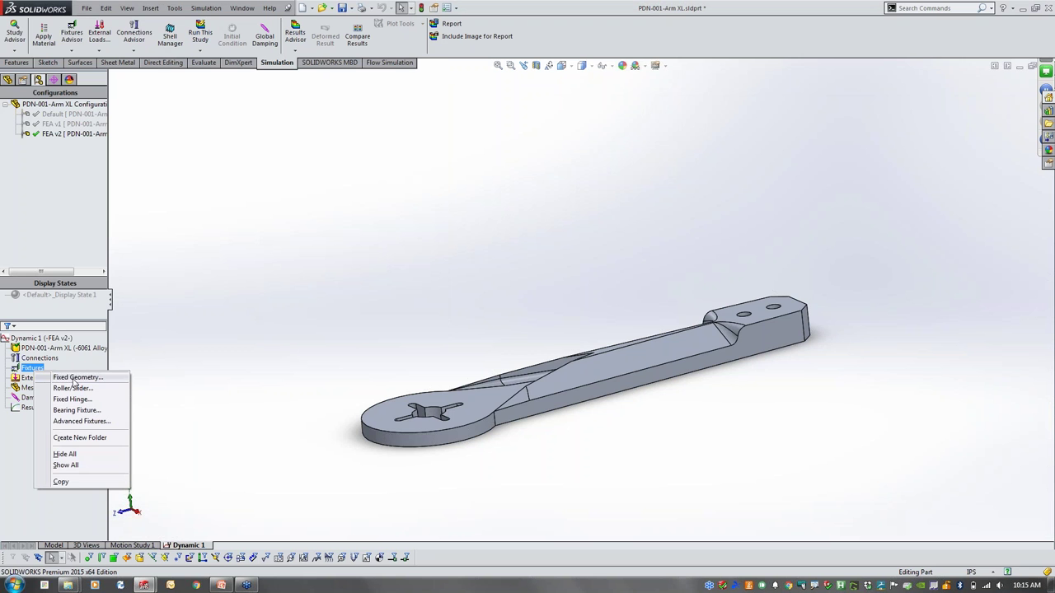
left_click(75, 381)
scroll(660, 237, "down", 5)
left_click(659, 237)
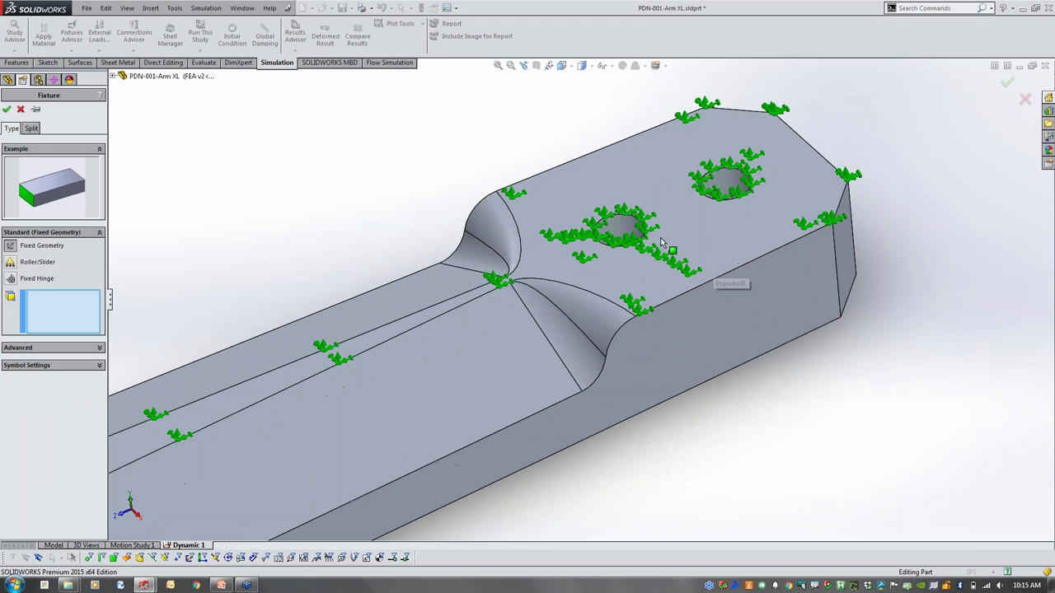
left_click(657, 213)
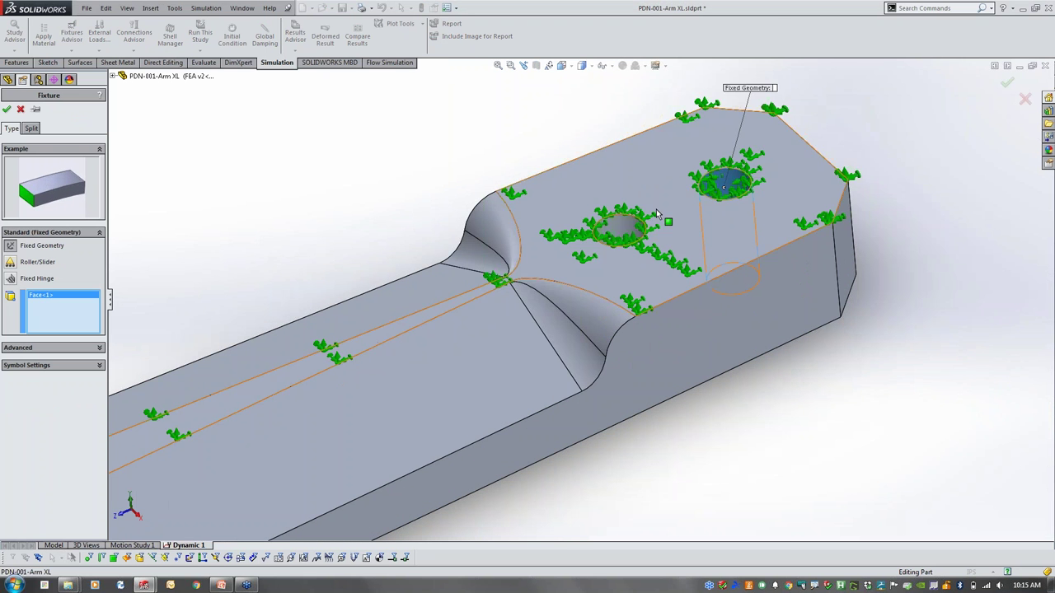
left_click(622, 230)
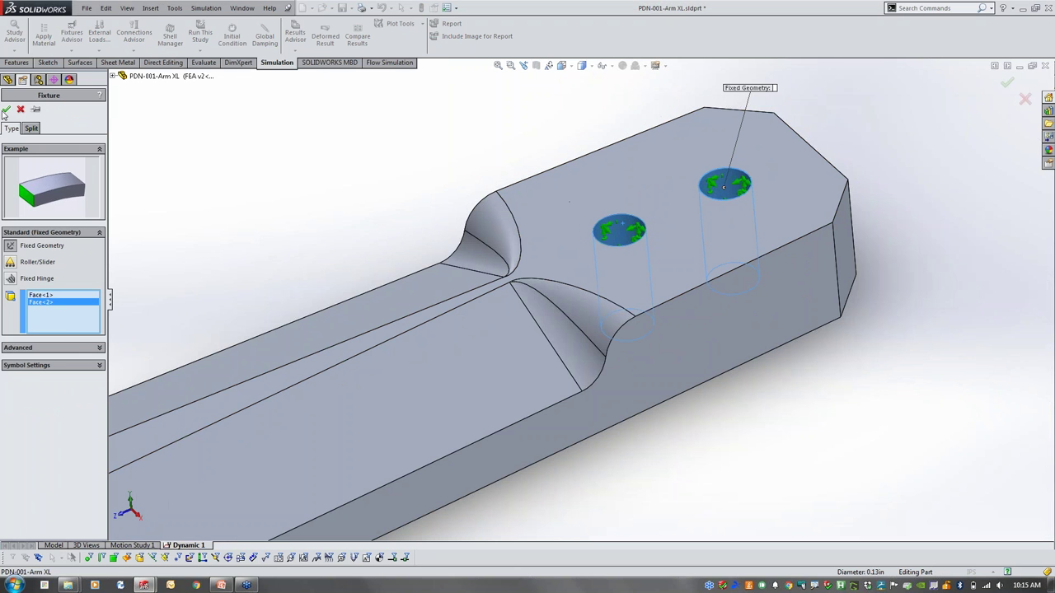
left_click(6, 110)
scroll(299, 266, "up", 5)
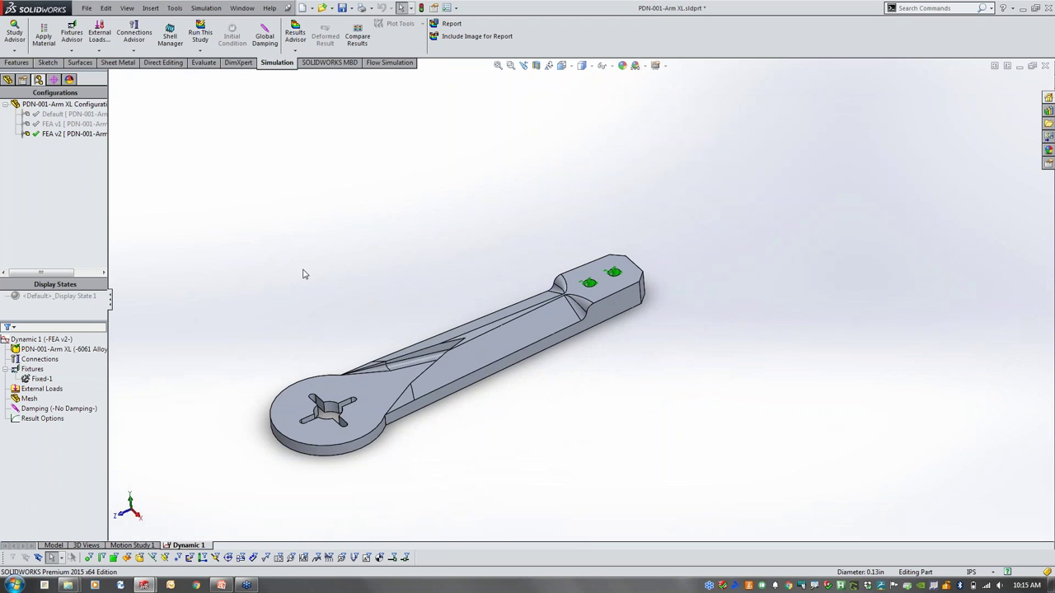
scroll(334, 292, "down", 2)
left_click(35, 370)
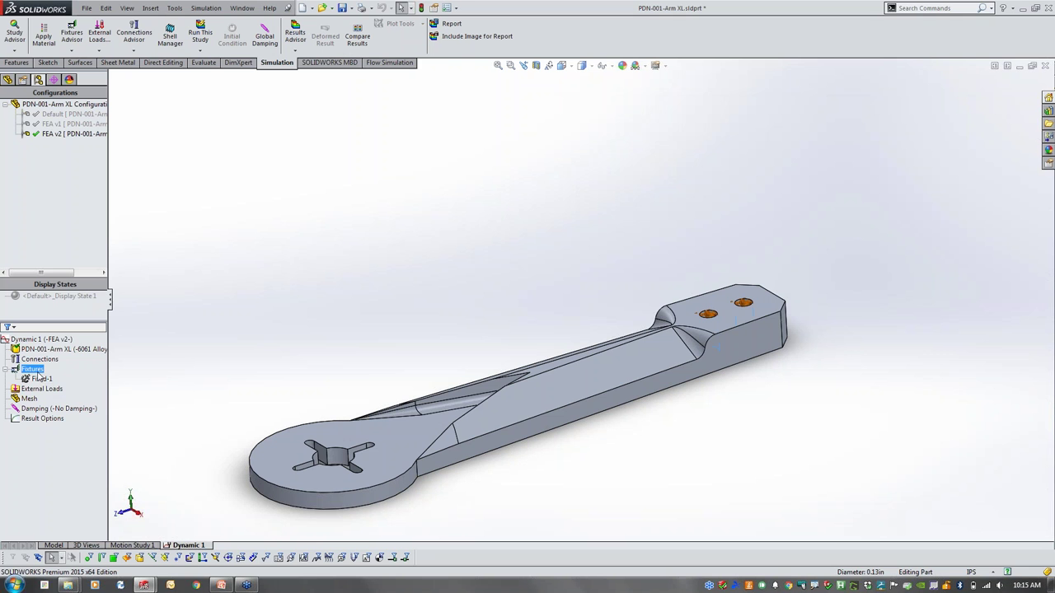
left_click(41, 388)
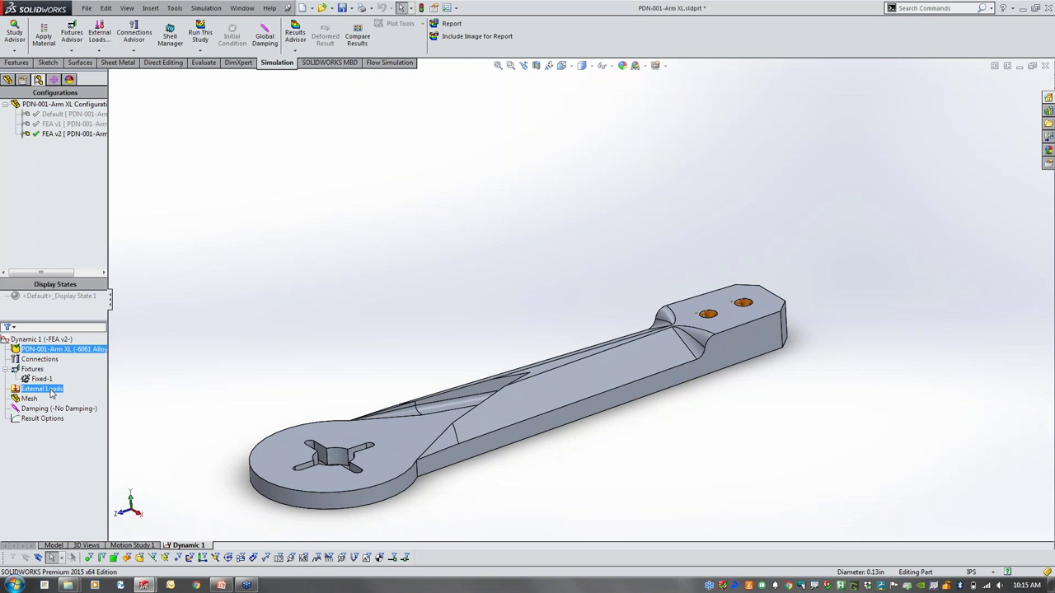
Start a Remote Load/Mass on the four faces of the hub's cross-shaped slot
right_click(41, 393)
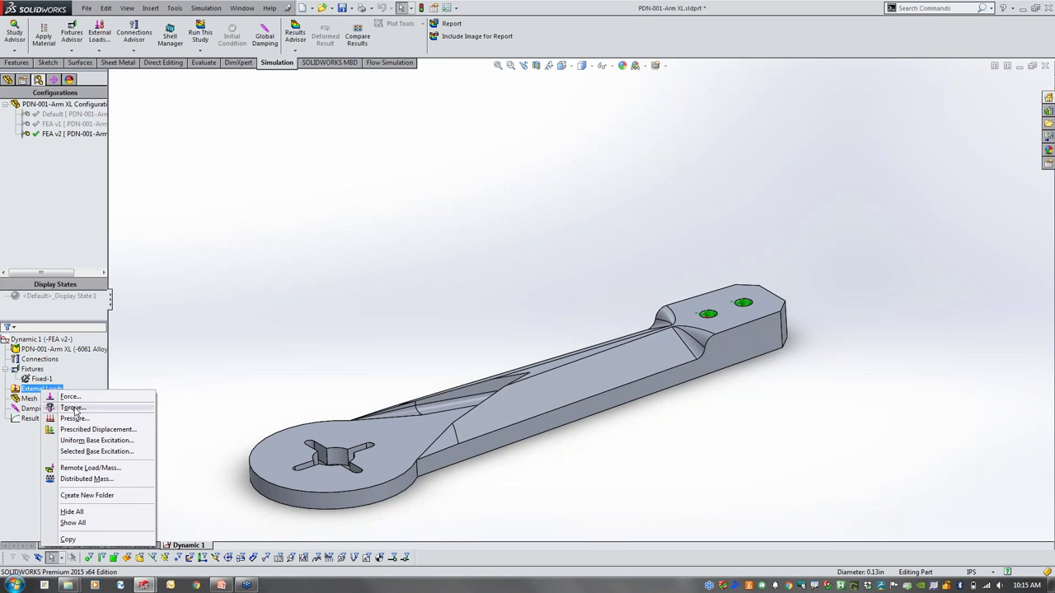
left_click(90, 468)
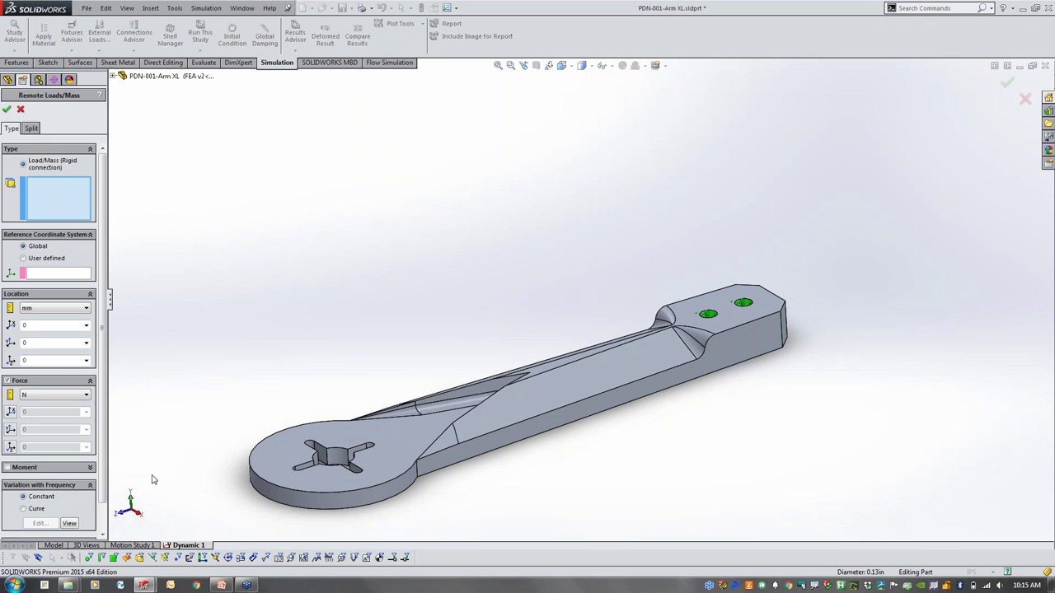
key("z")
key("z")
scroll(486, 363, "down", 8)
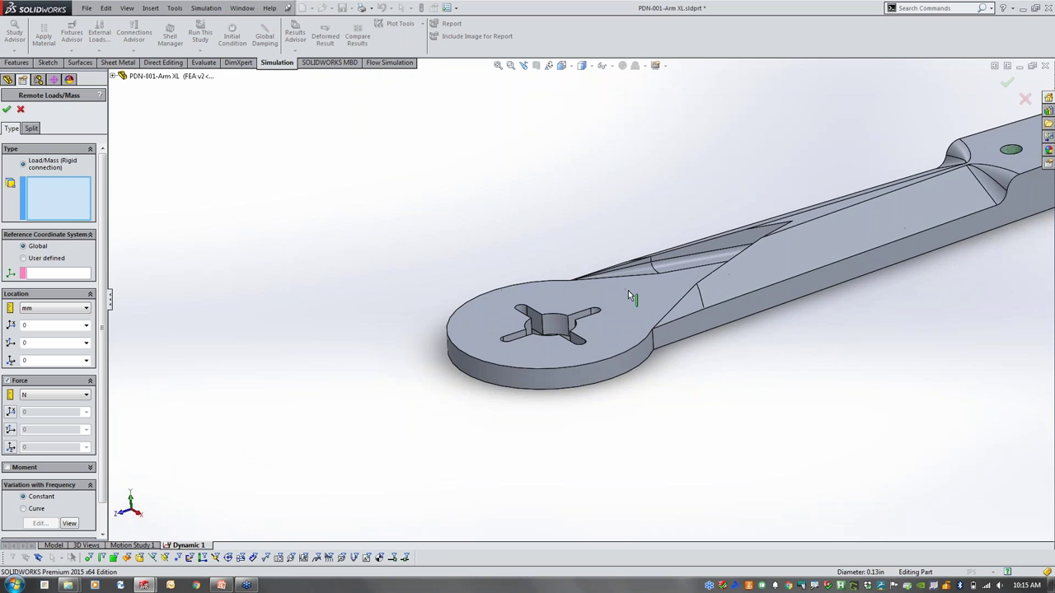
left_click(538, 330)
middle_click_drag(538, 331, 516, 403)
left_click(503, 340)
left_click(568, 368)
scroll(536, 375, "down", 3)
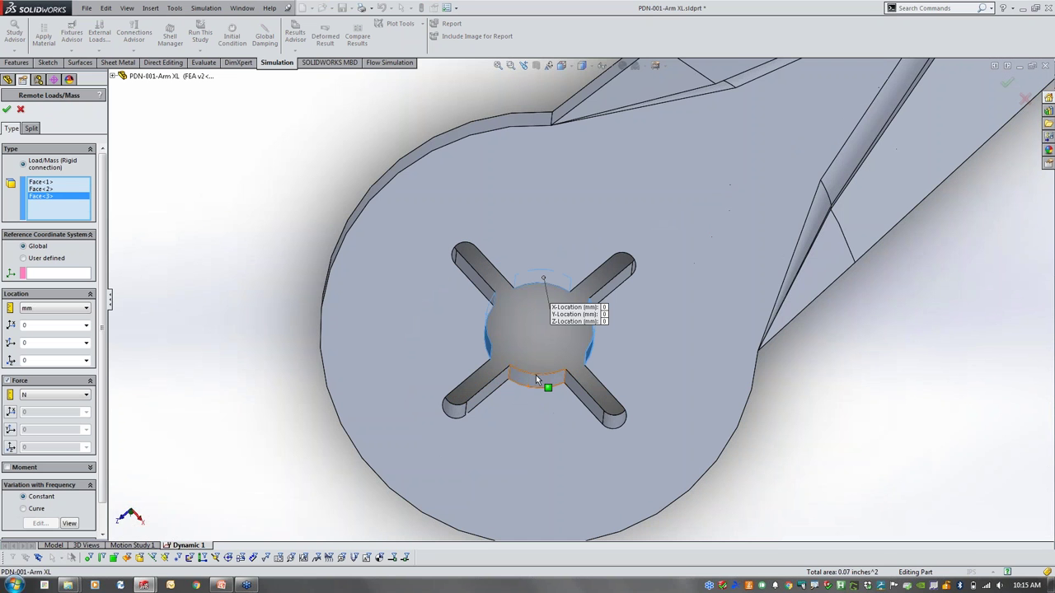
left_click(536, 375)
key("ctrl+7")
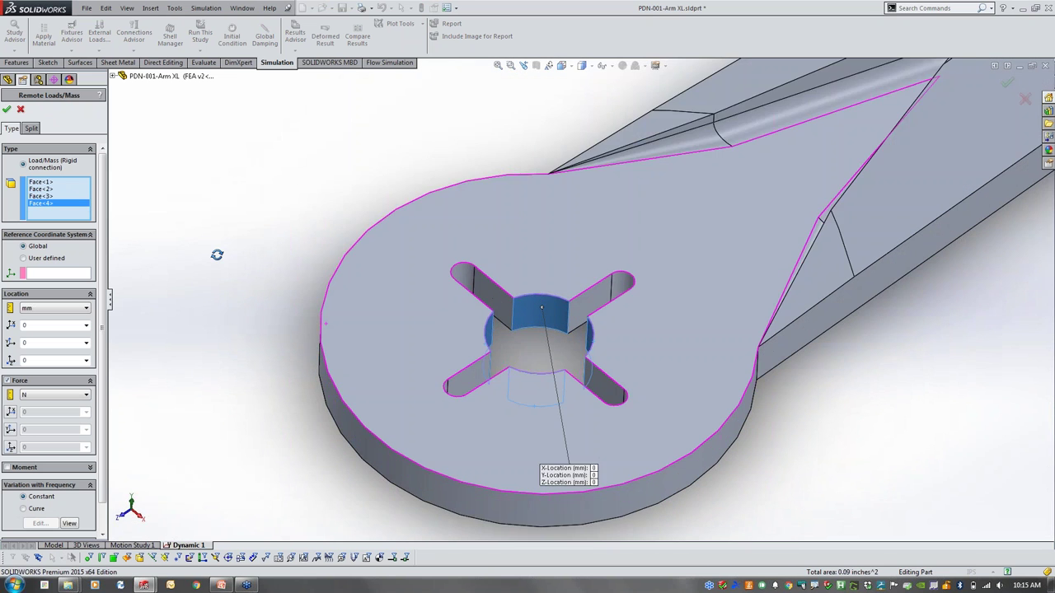
Place the remote point at X 0, Y 15, Z 0 mm with a rigid 0.035 kg mass
left_click(41, 360)
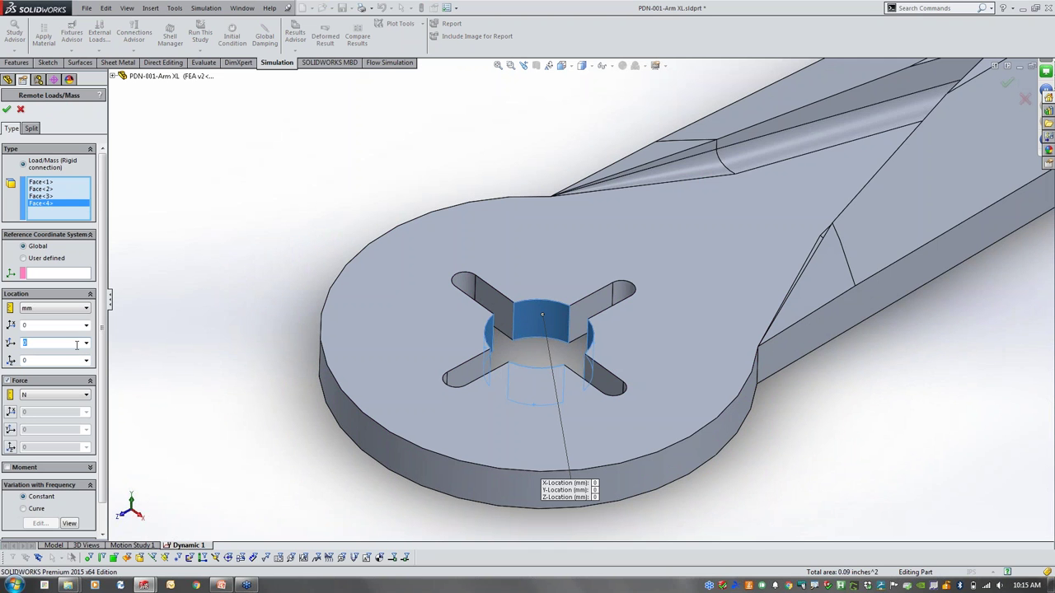
type("15")
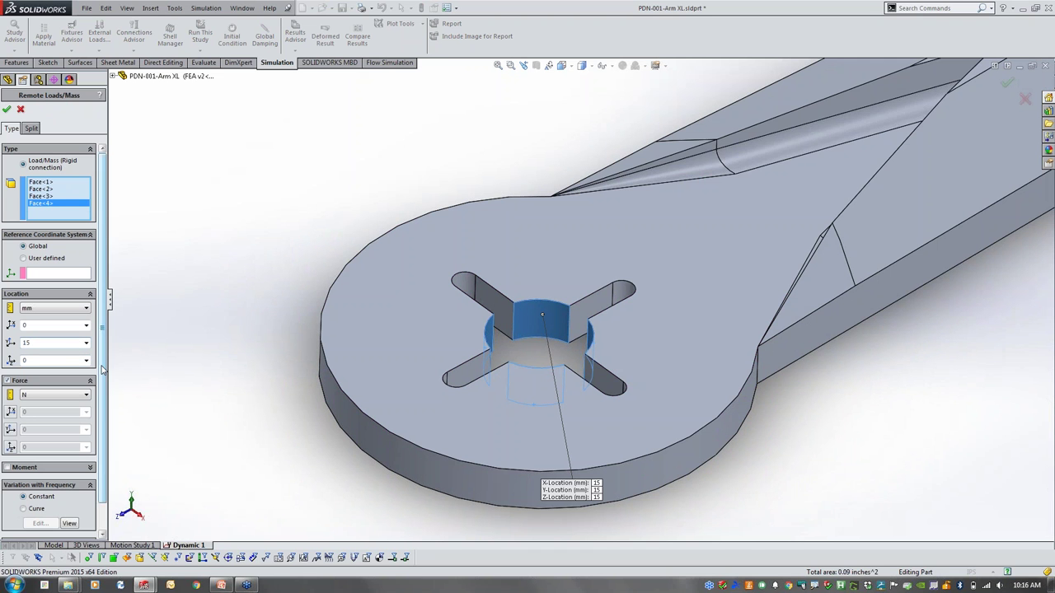
scroll(104, 367, "down", 1)
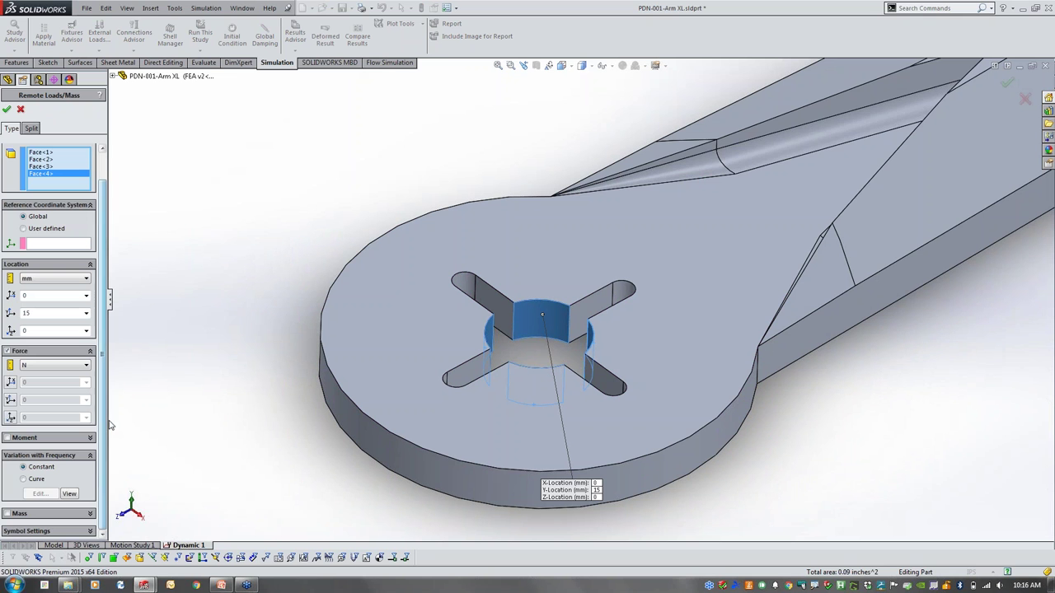
left_click(7, 513)
scroll(36, 466, "down", 3)
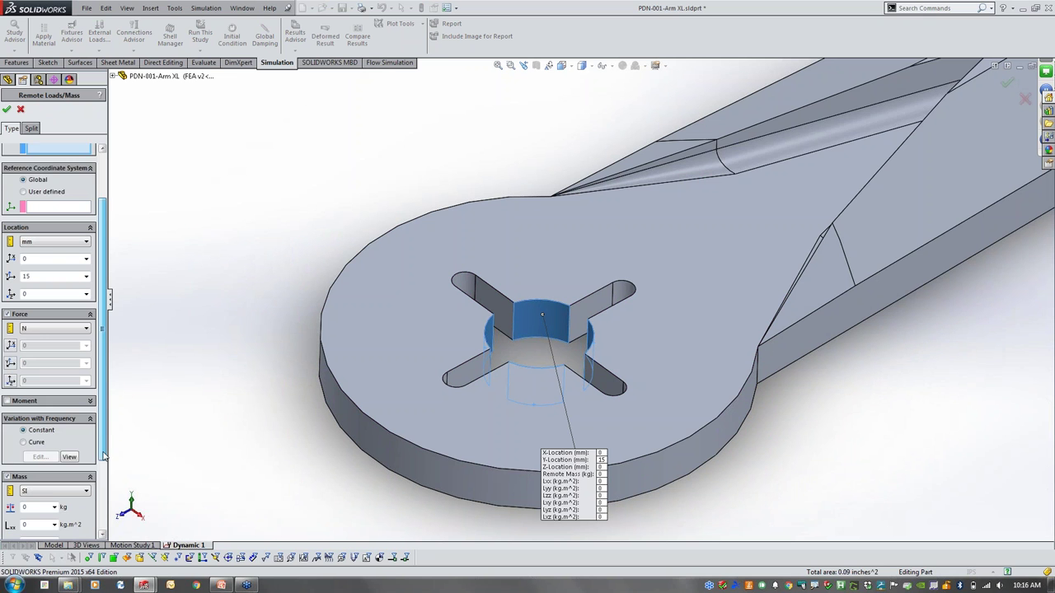
left_click(38, 452)
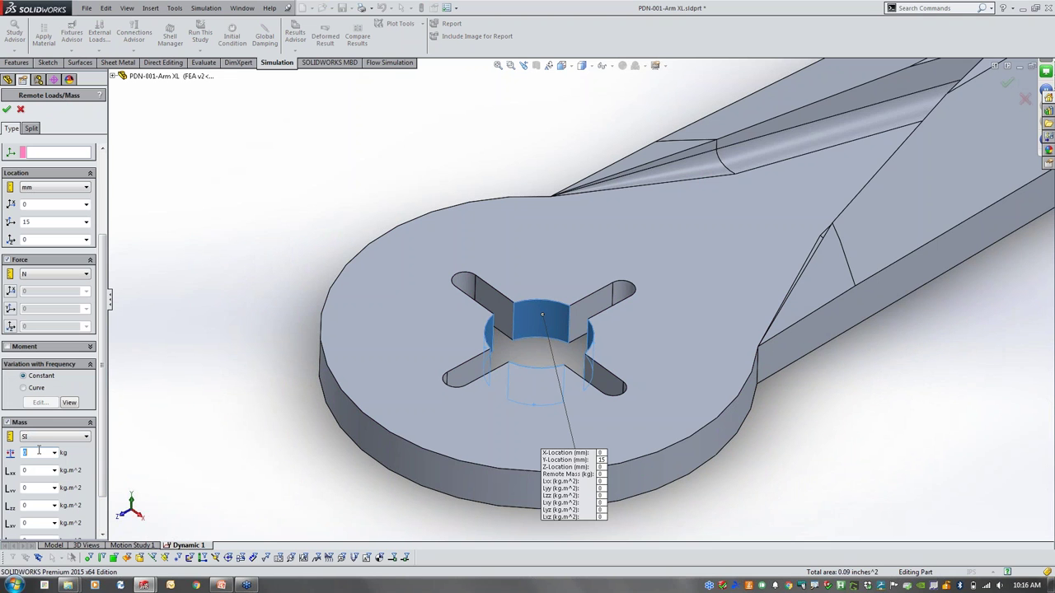
type(".03")
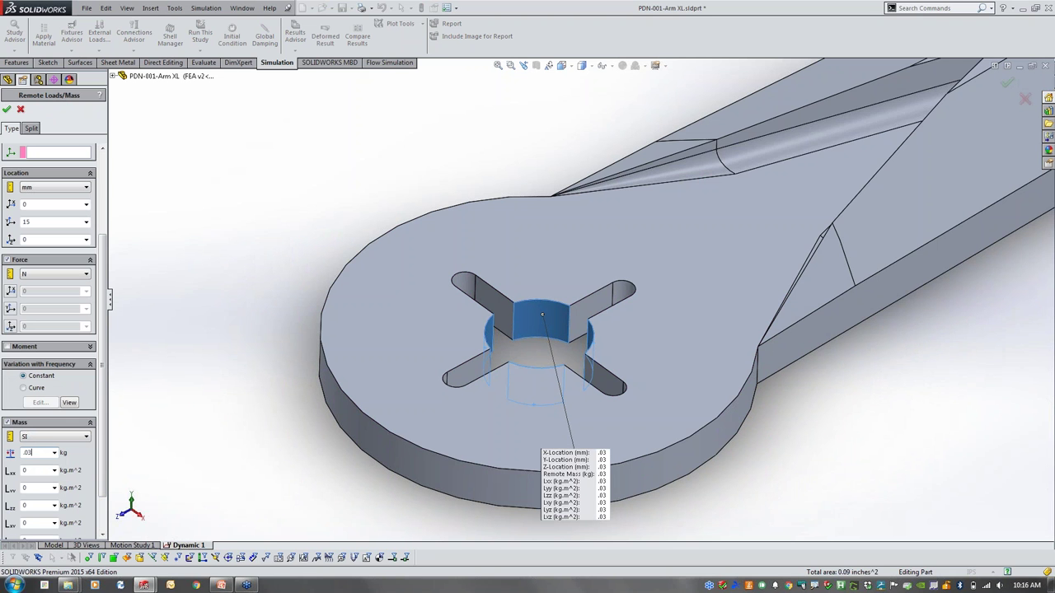
type("5")
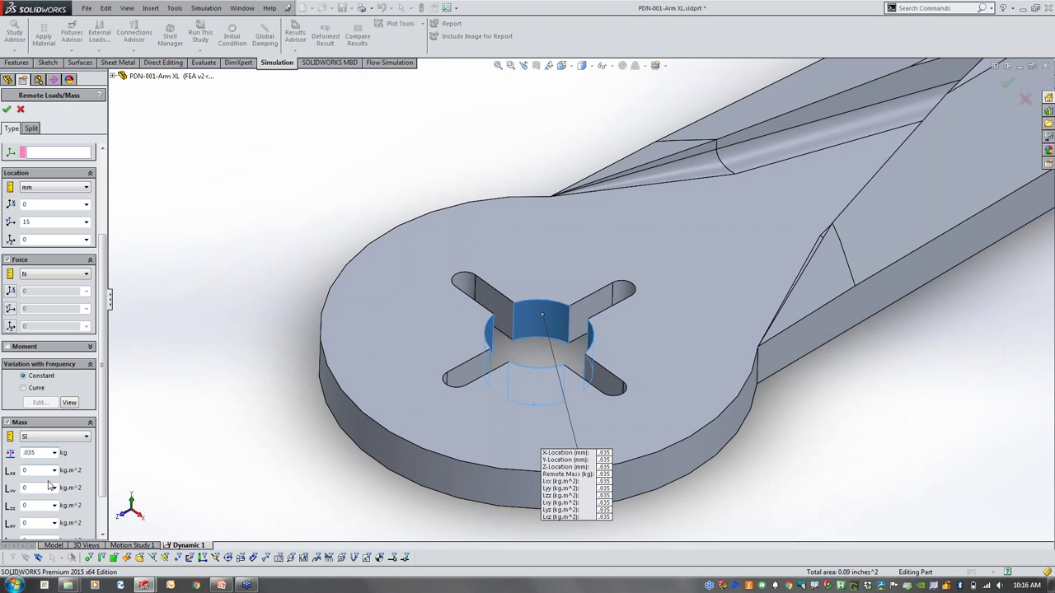
scroll(102, 448, "down", 2)
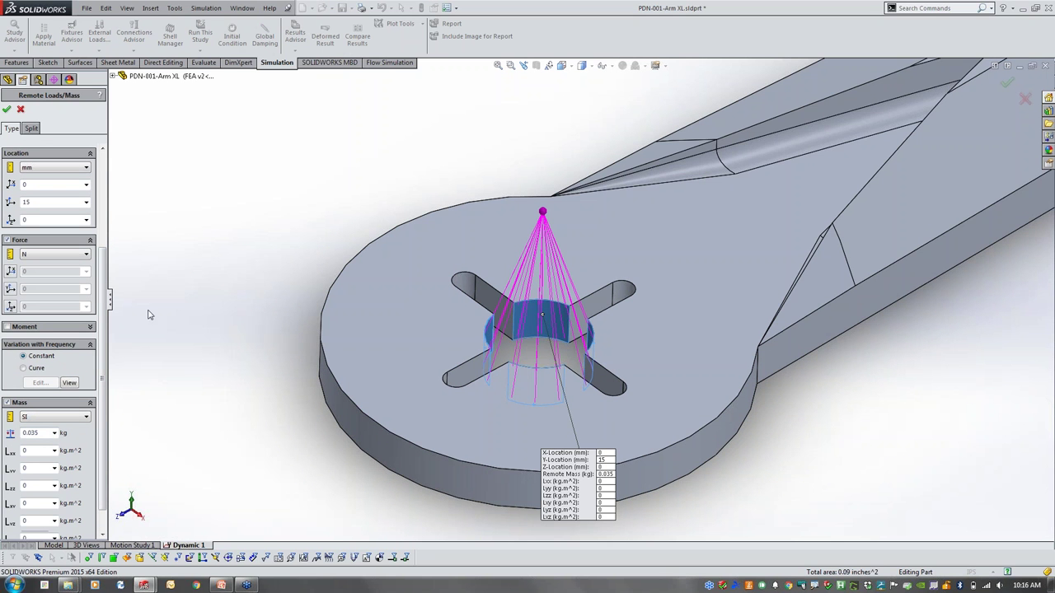
left_click(7, 110)
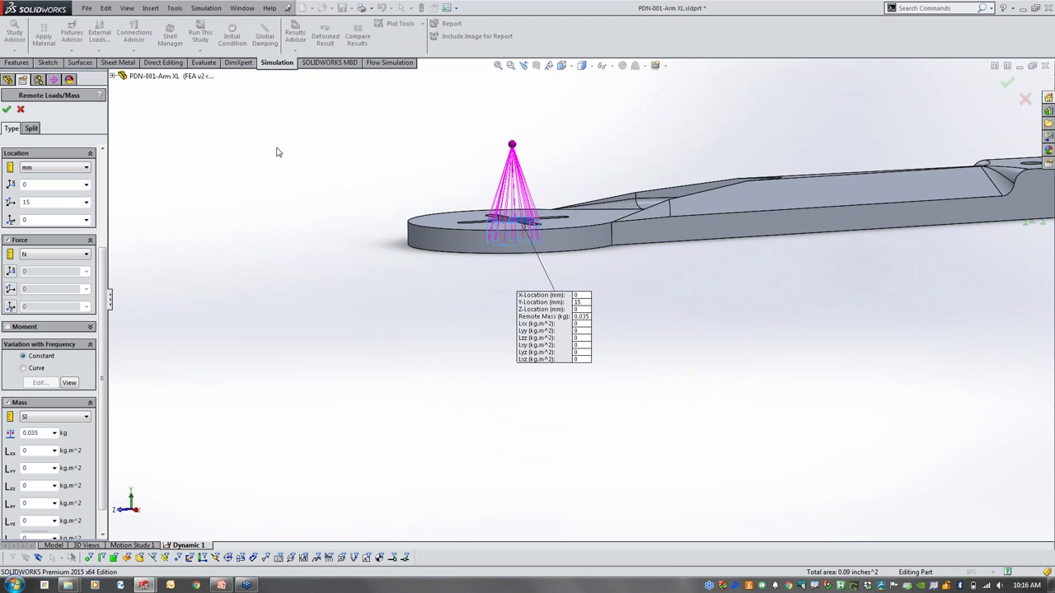
left_click(8, 109)
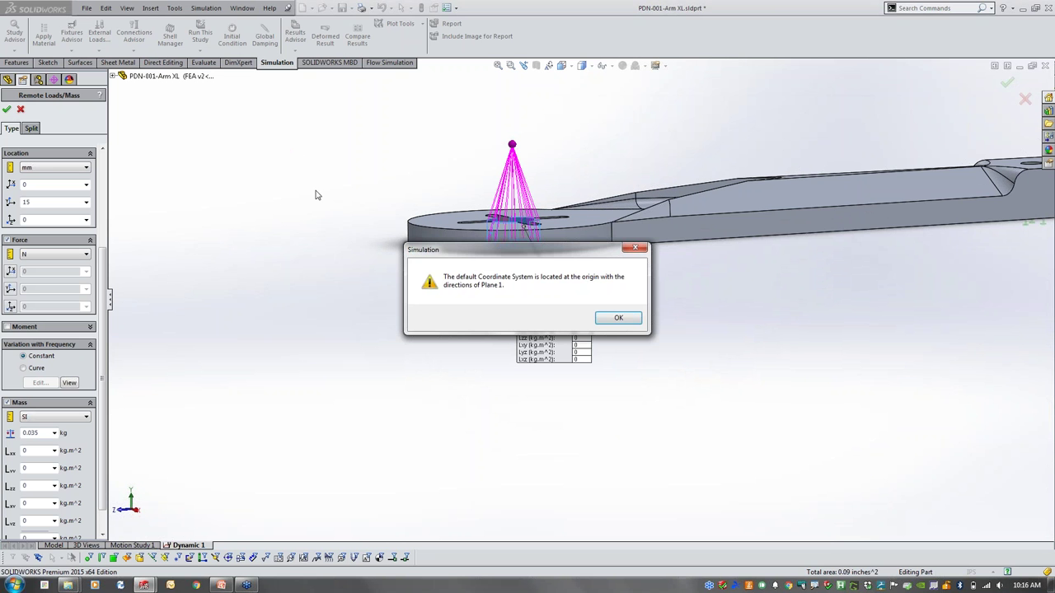
Dismiss the default coordinate-system warning and rotate the arm to an isometric top view
left_click(636, 322)
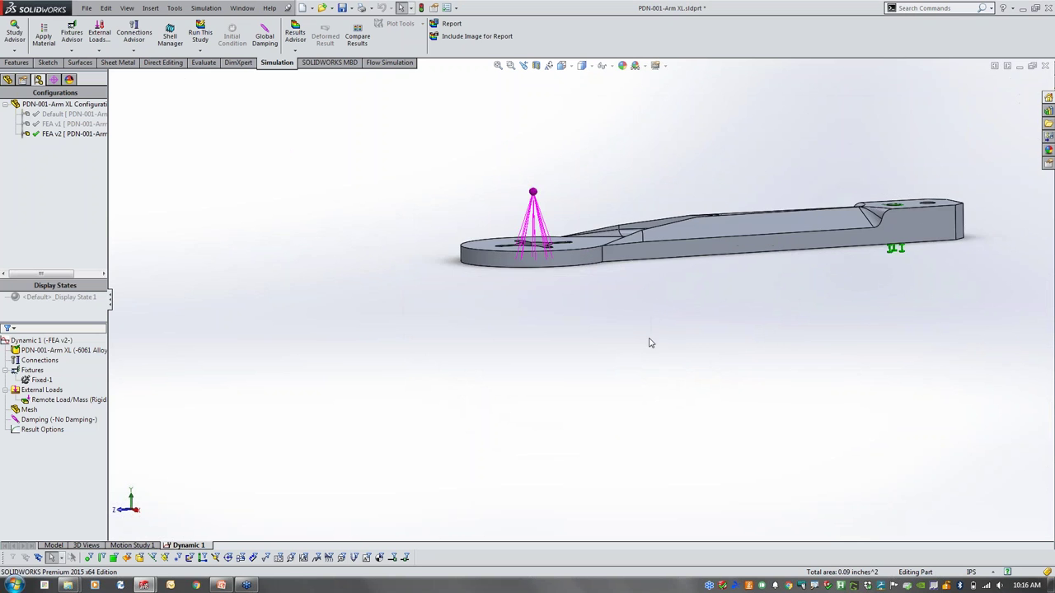
middle_click_drag(703, 222, 735, 220)
key("Escape")
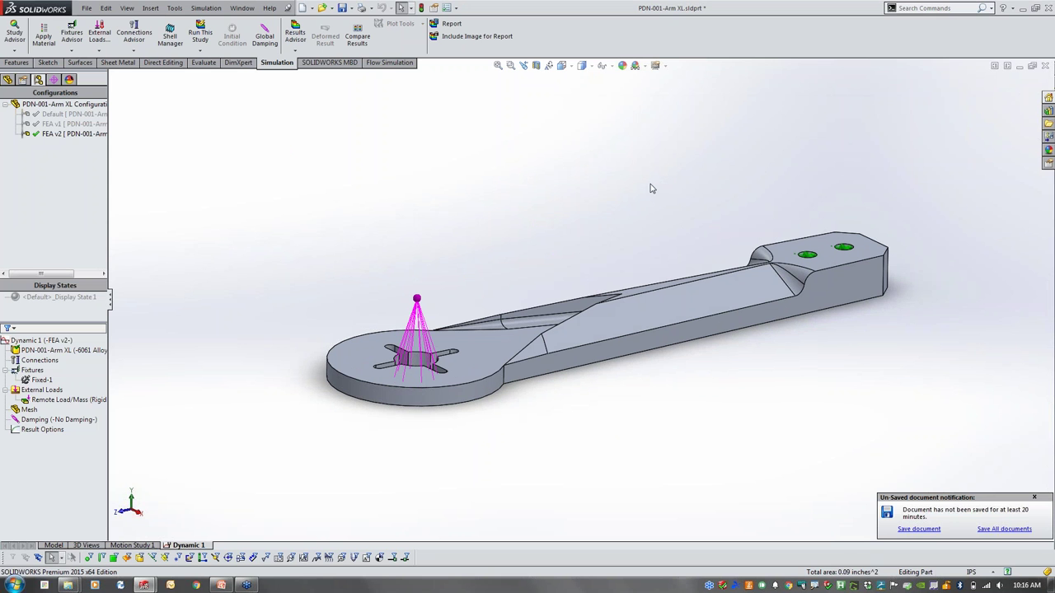
left_click(29, 410)
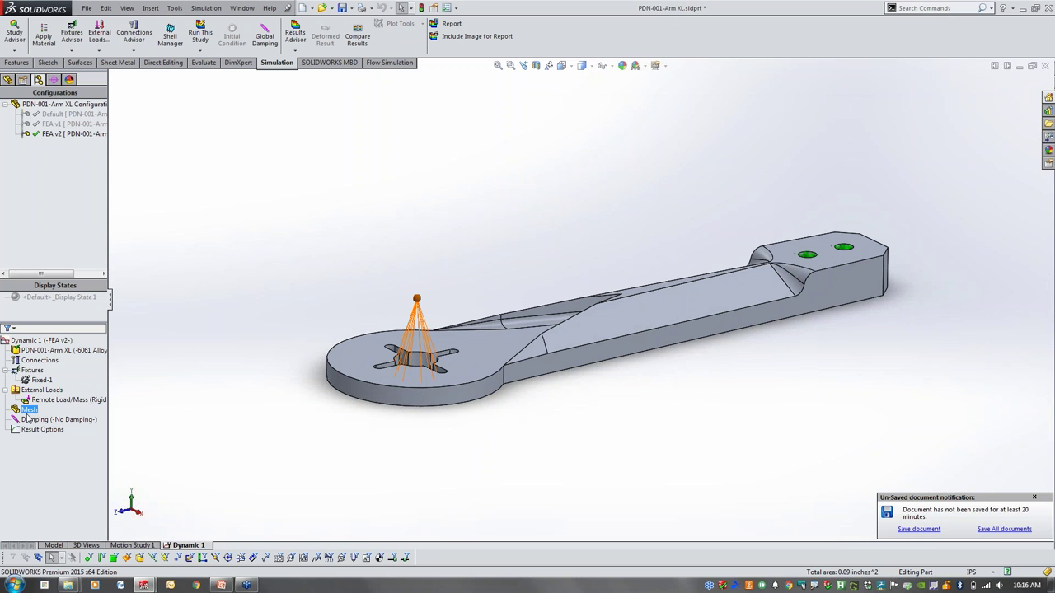
Generate a solid tetrahedral mesh on the arm at the default density
right_click(29, 410)
left_click(65, 263)
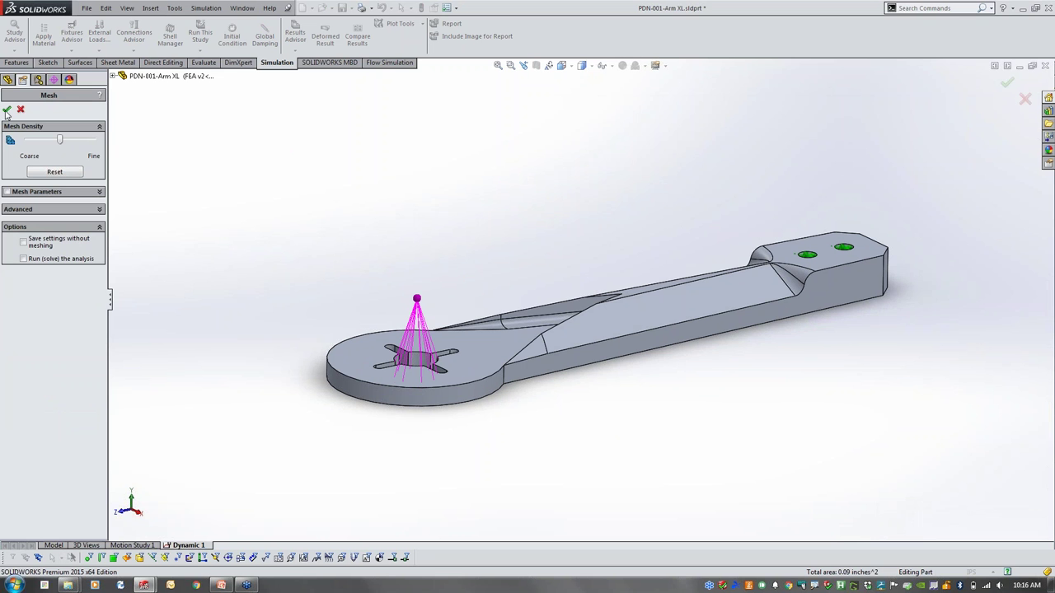
left_click(7, 110)
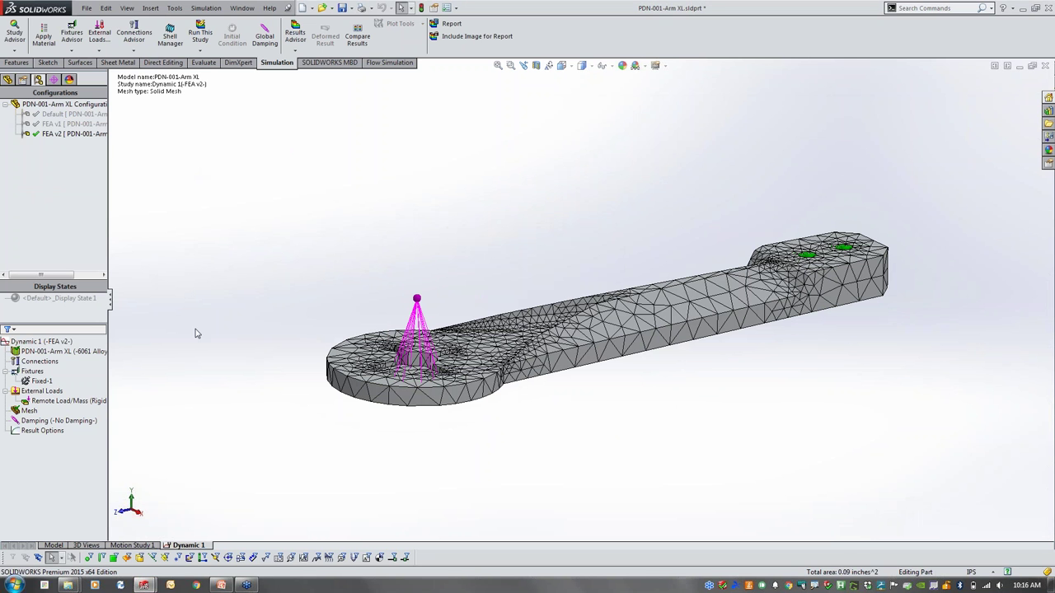
left_click(41, 421)
Run the frequency analysis for the Dynamic 1 study to produce its Results folder
left_click(202, 476)
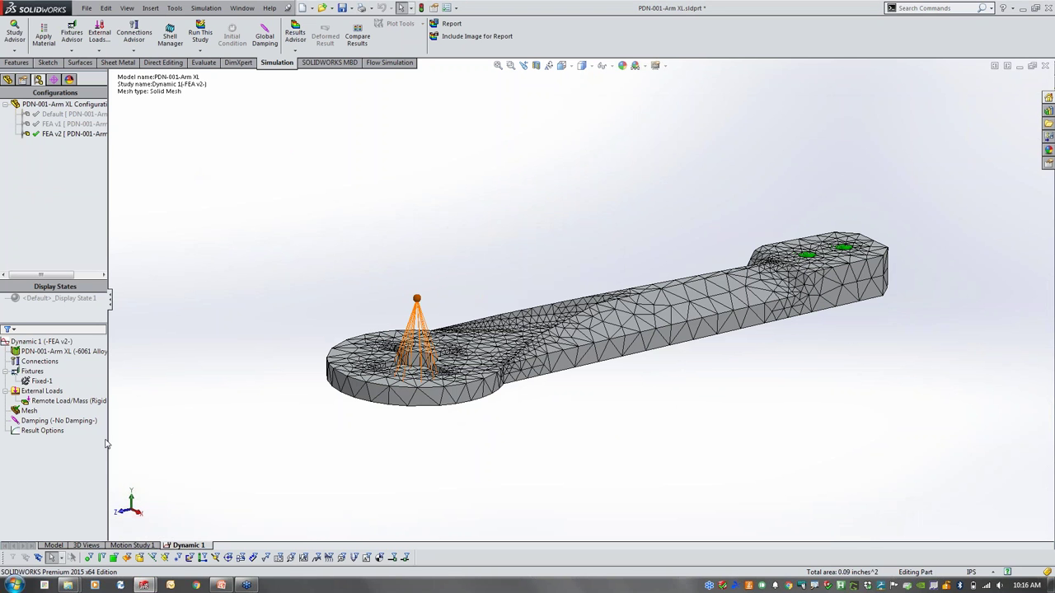
right_click(39, 342)
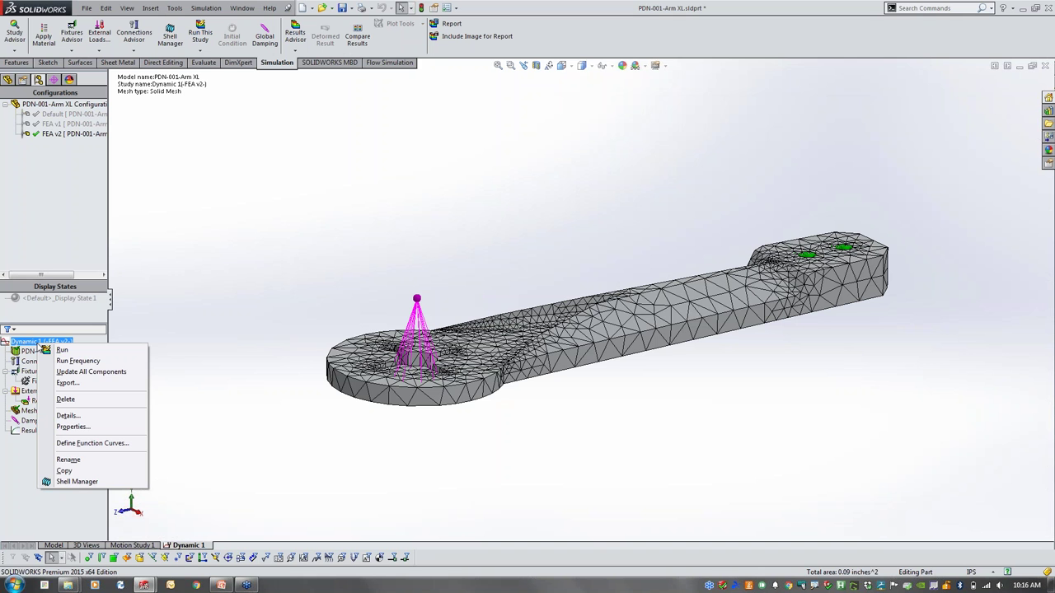
left_click(81, 362)
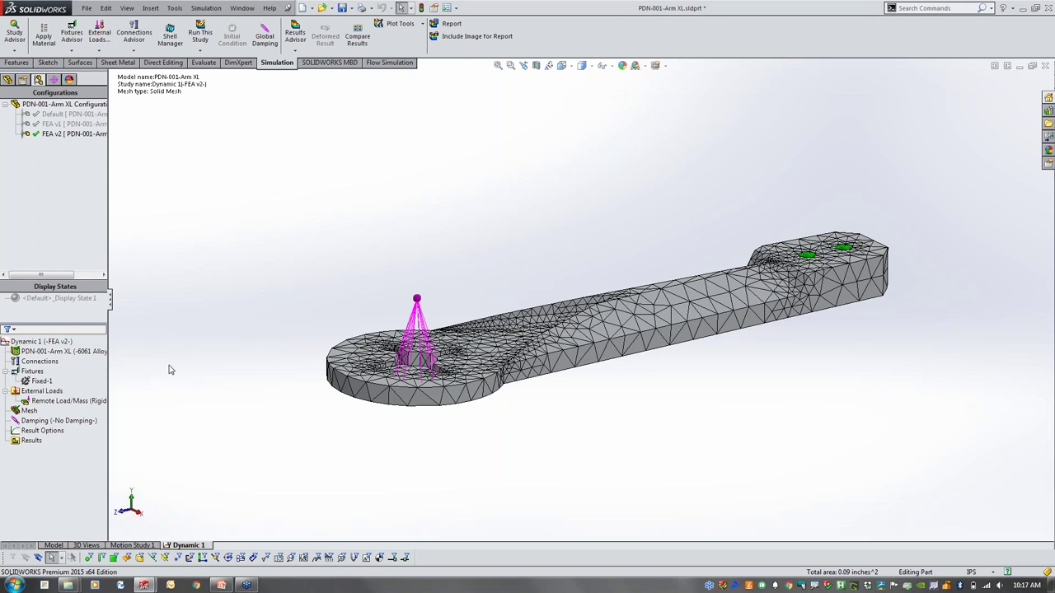
right_click(33, 440)
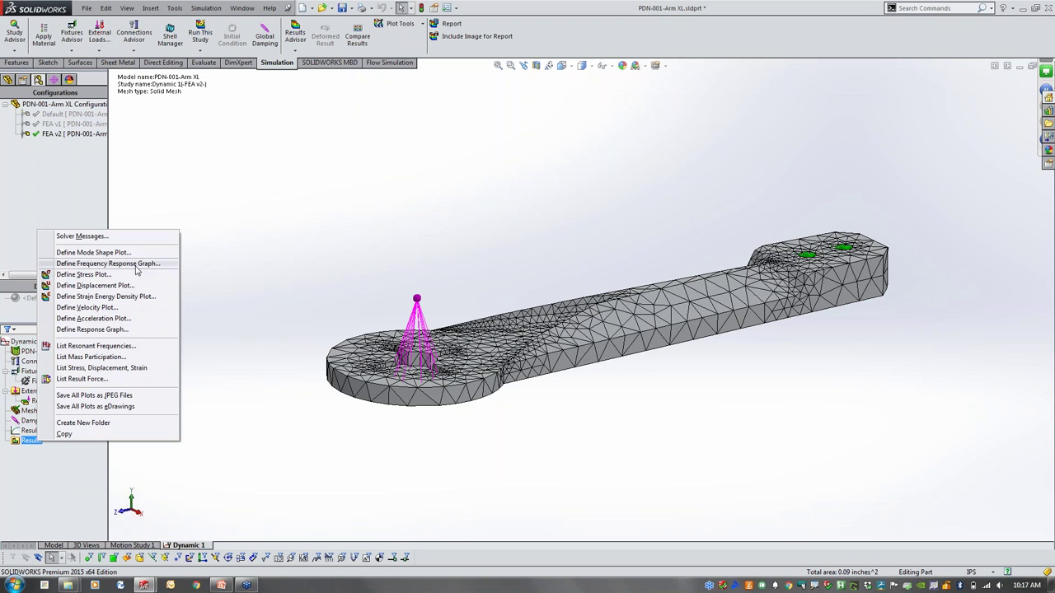
List the 15 resonant modes, copy their frequency and period values, and start a blank Excel workbook
left_click(95, 347)
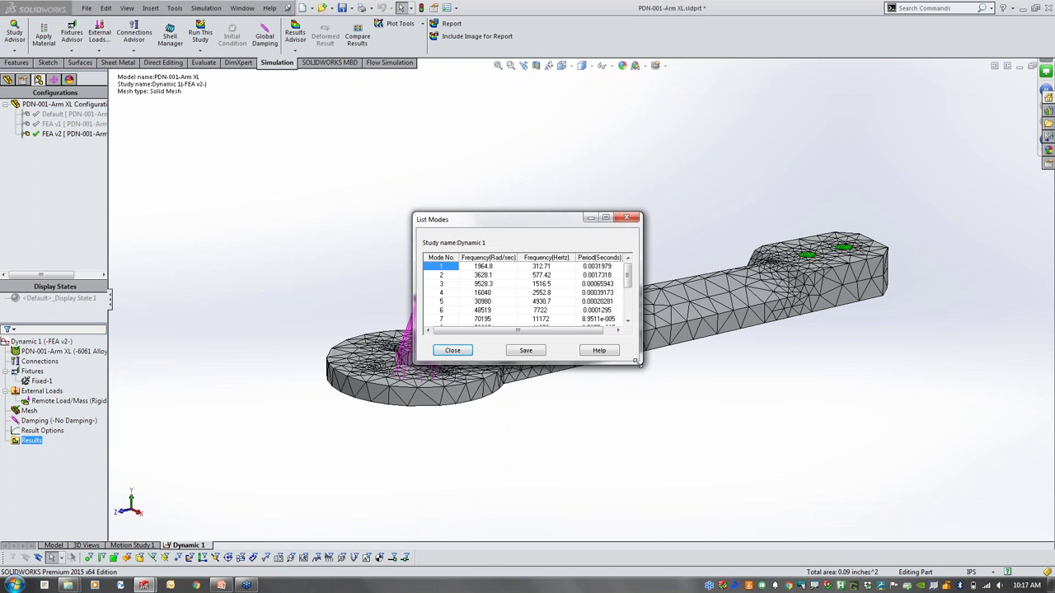
left_click_drag(639, 362, 718, 425)
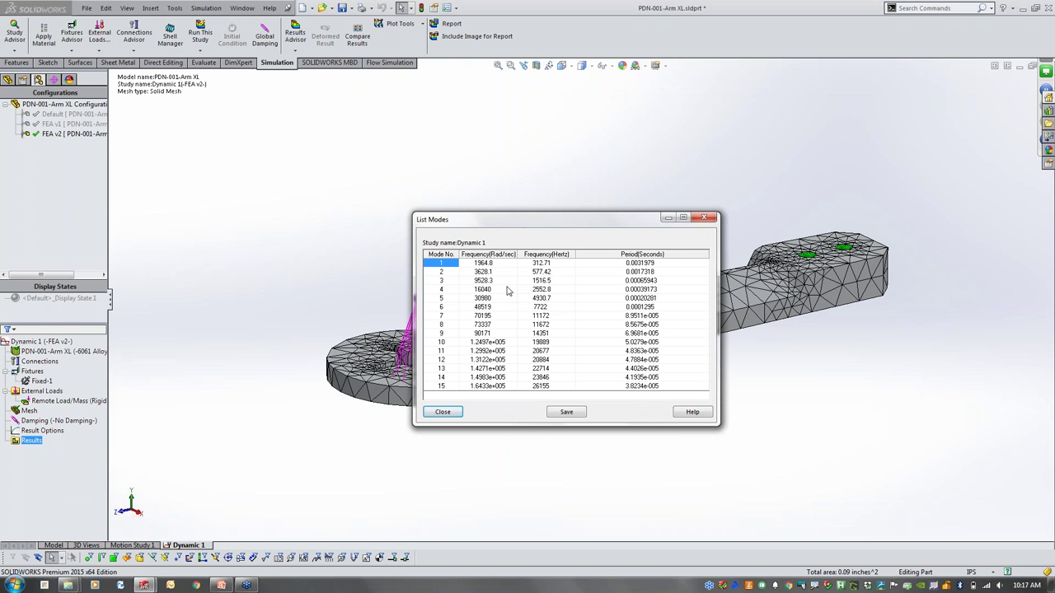
left_click_drag(540, 272, 581, 339)
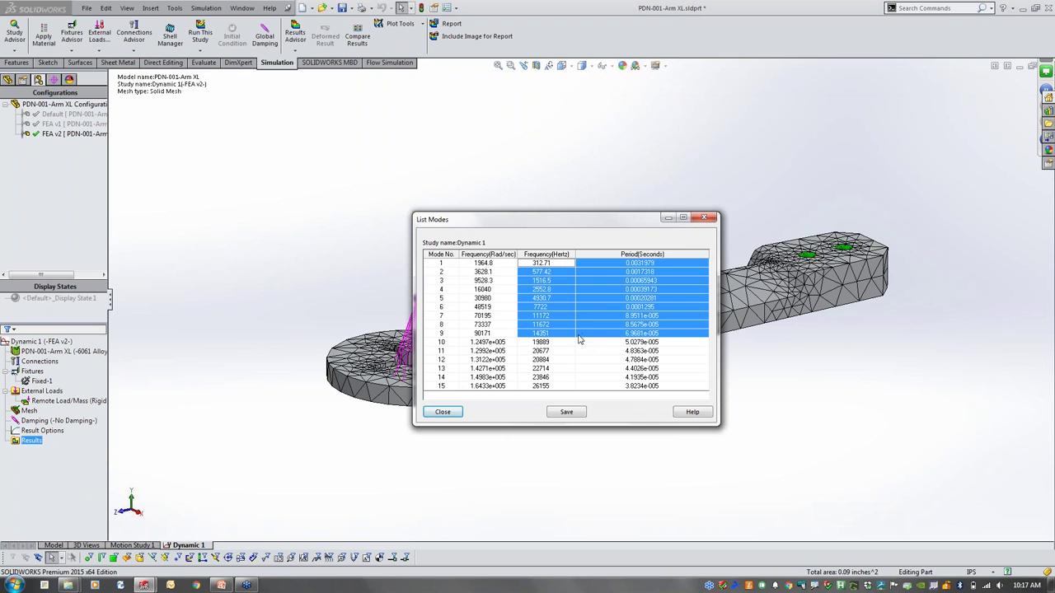
left_click(18, 584)
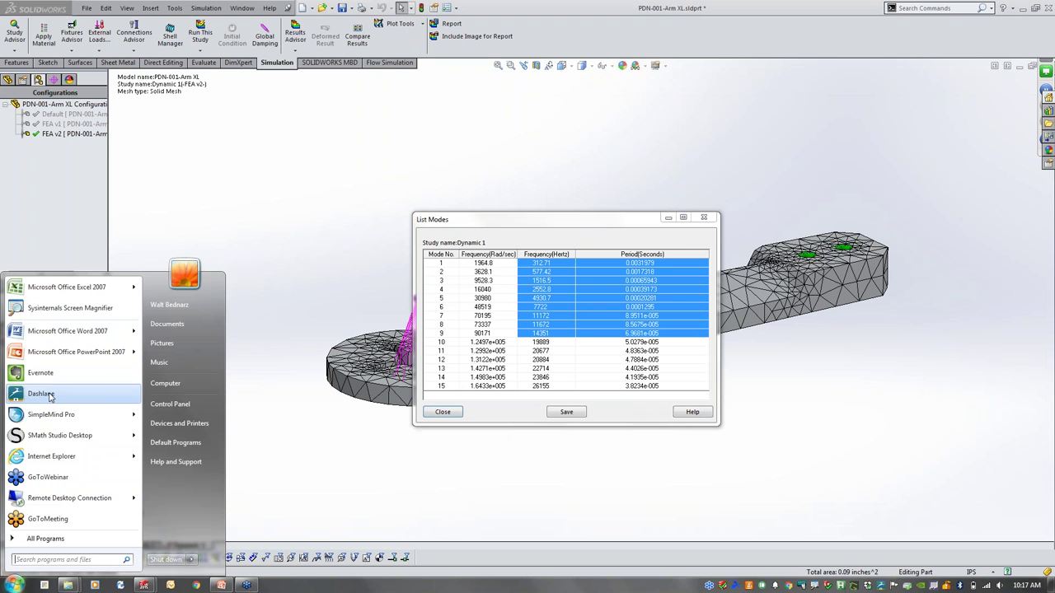
left_click(82, 286)
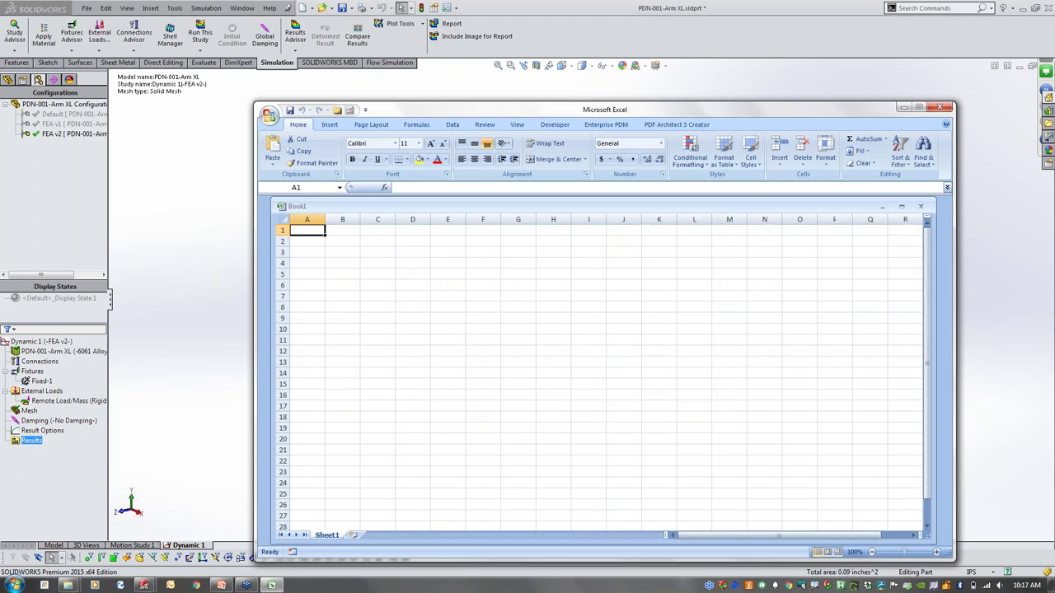
Paste the mode frequencies and periods into Excel at A1, widen column A, then return to SOLIDWORKS
type("Frequency(Hertz)\tPeriod(Seconds) 312.71\t0.003198 577.42\t0.001732 1516.5\t0.000659 2552.8\t0.000392 4930.7\t0.000203 7722\t0.00013 11172\t8.95E-05 11672\t8.57E-05 14351\t6.97E-05")
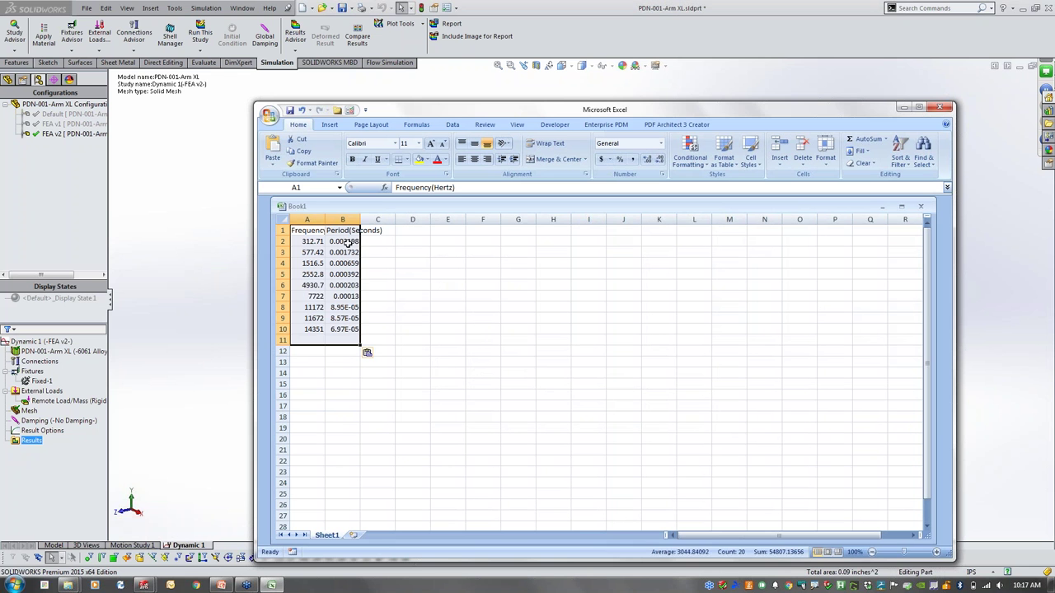
mouse_move(325, 219)
left_mouse_down()
mouse_move(363, 220)
mouse_move(342, 222)
left_mouse_up()
left_click(477, 275)
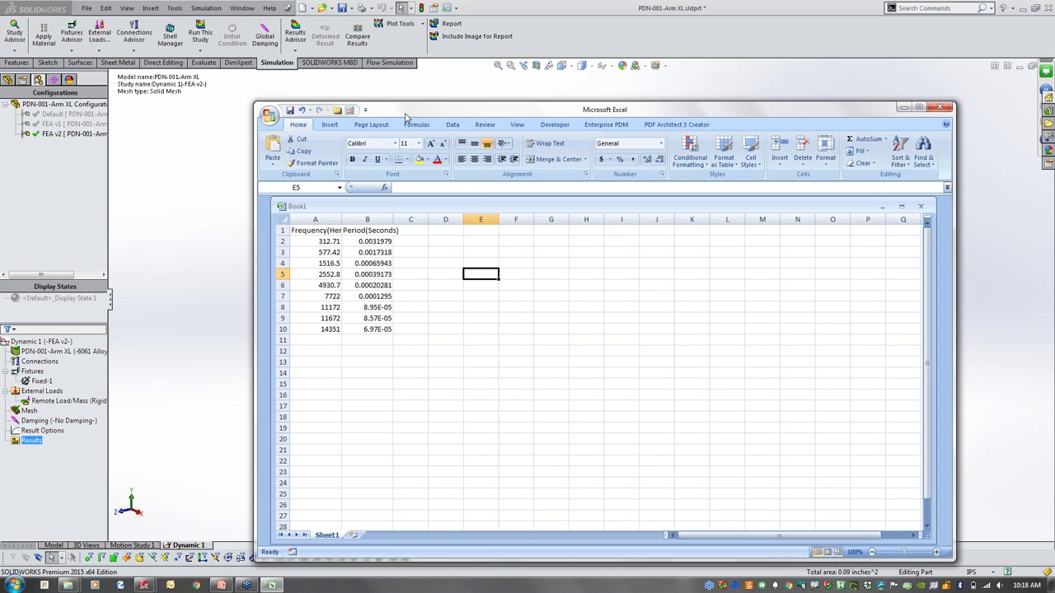
left_click(164, 391)
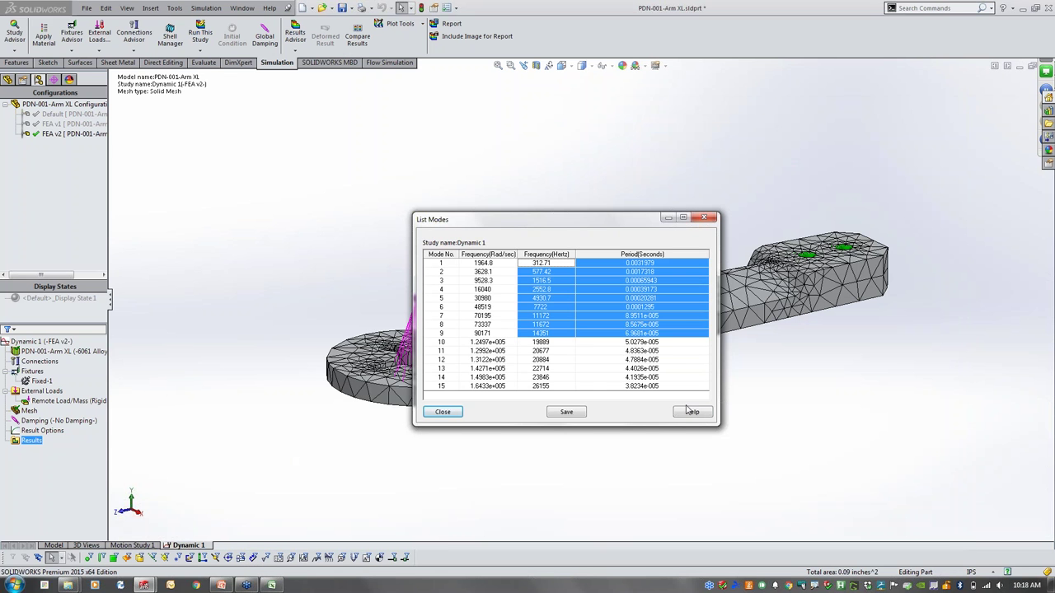
Switch Dynamic 1's global damping to Rayleigh, keeping alpha 0.02 and beta 0.04
left_click(704, 217)
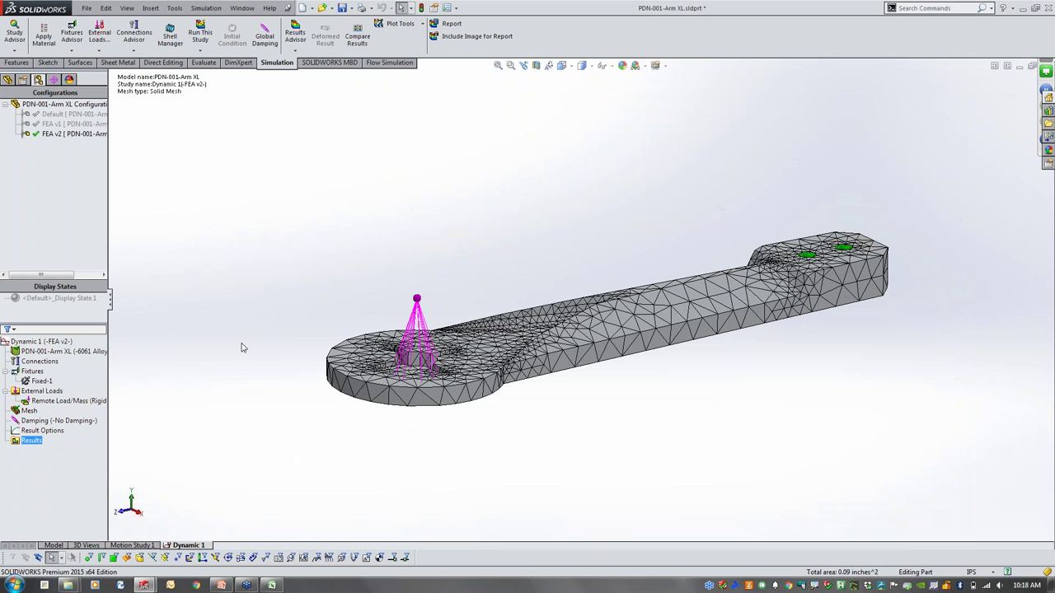
left_click(45, 341)
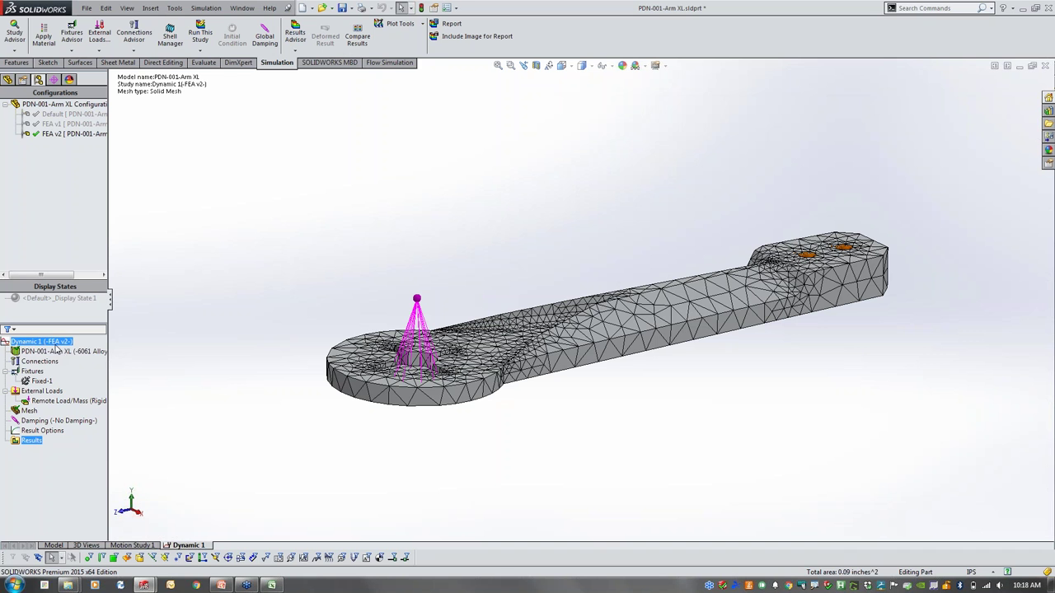
left_click(29, 411)
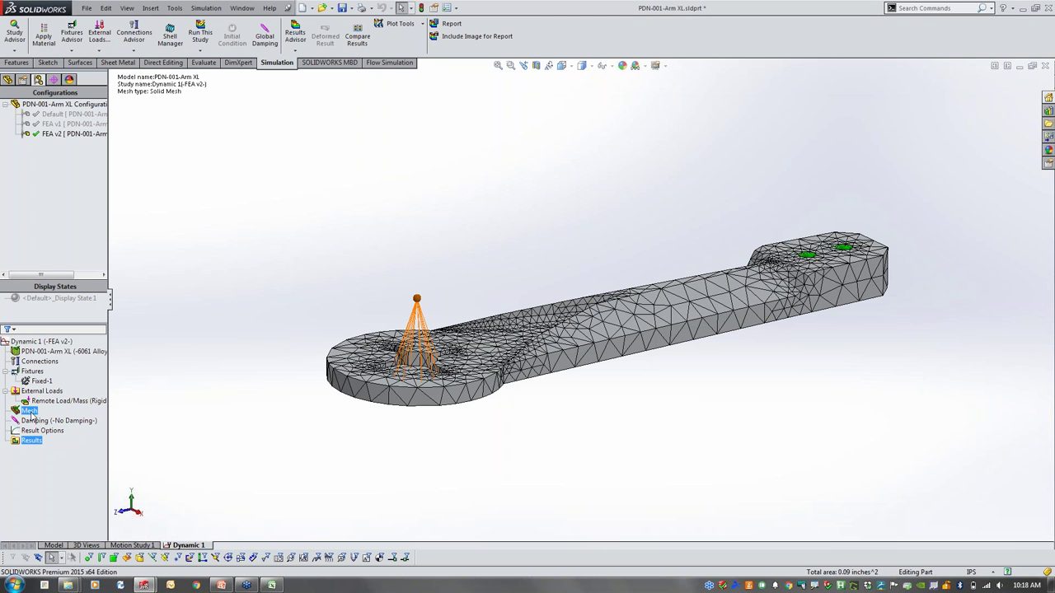
right_click(46, 421)
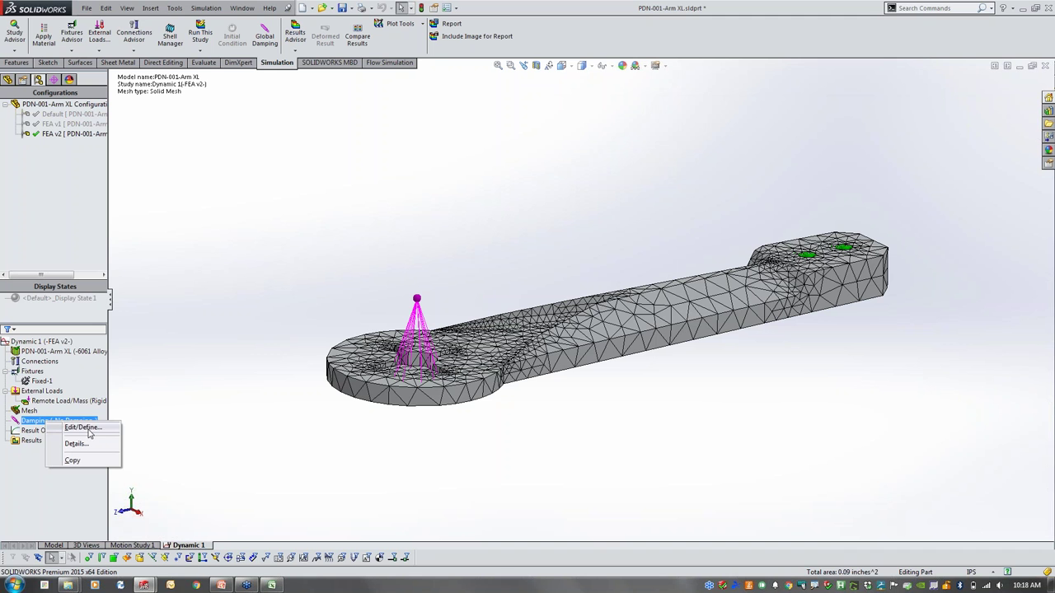
left_click(96, 431)
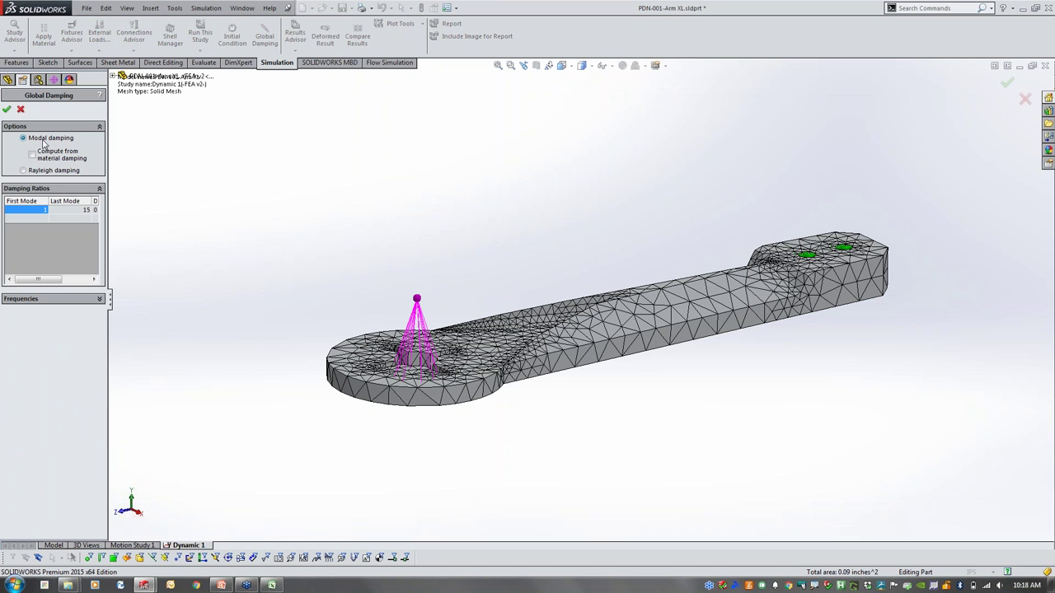
left_click(99, 96)
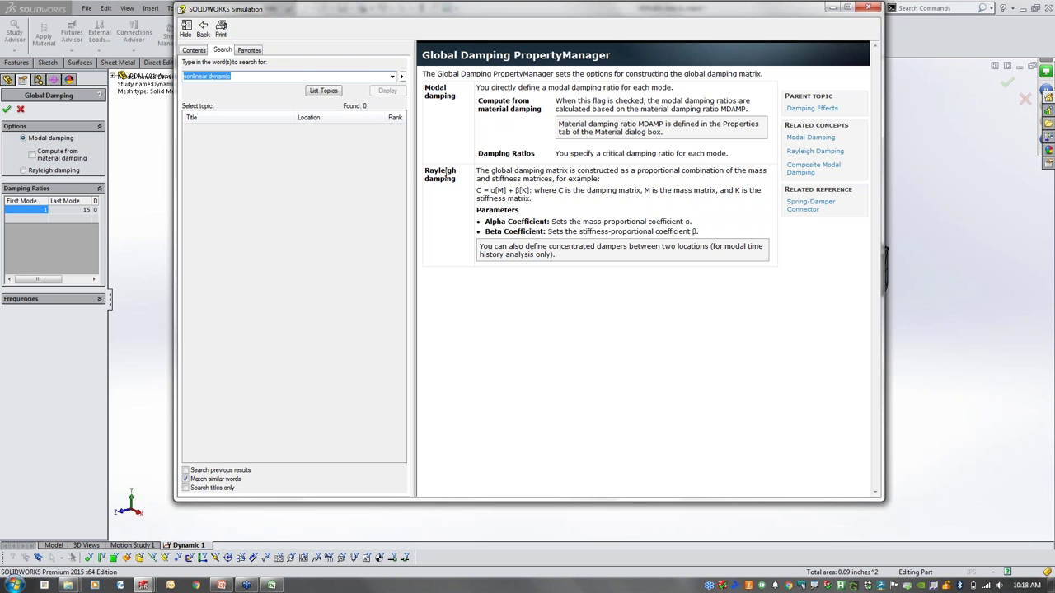
left_click(870, 9)
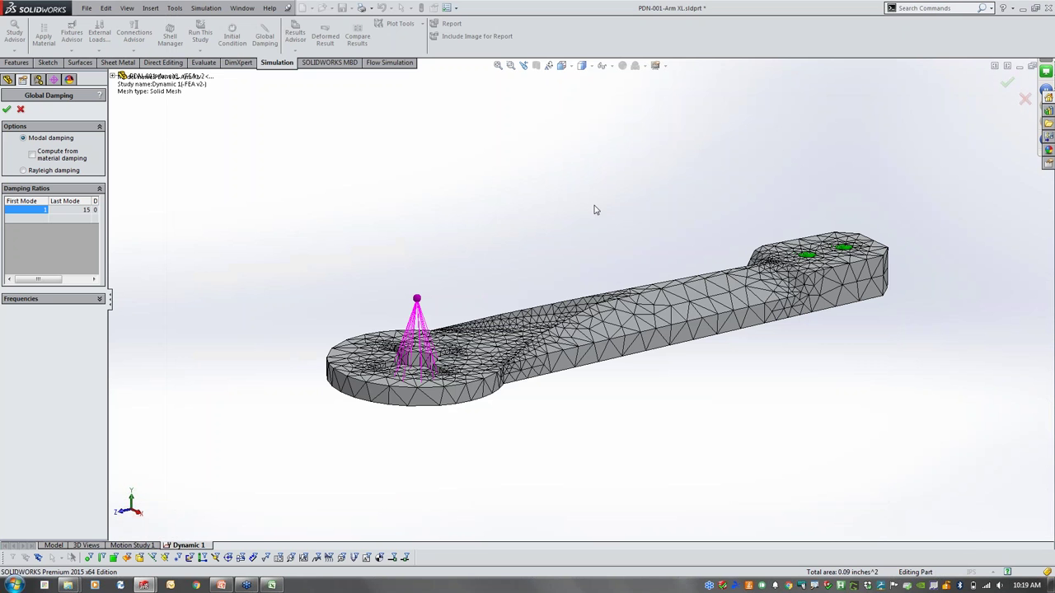
left_click(24, 170)
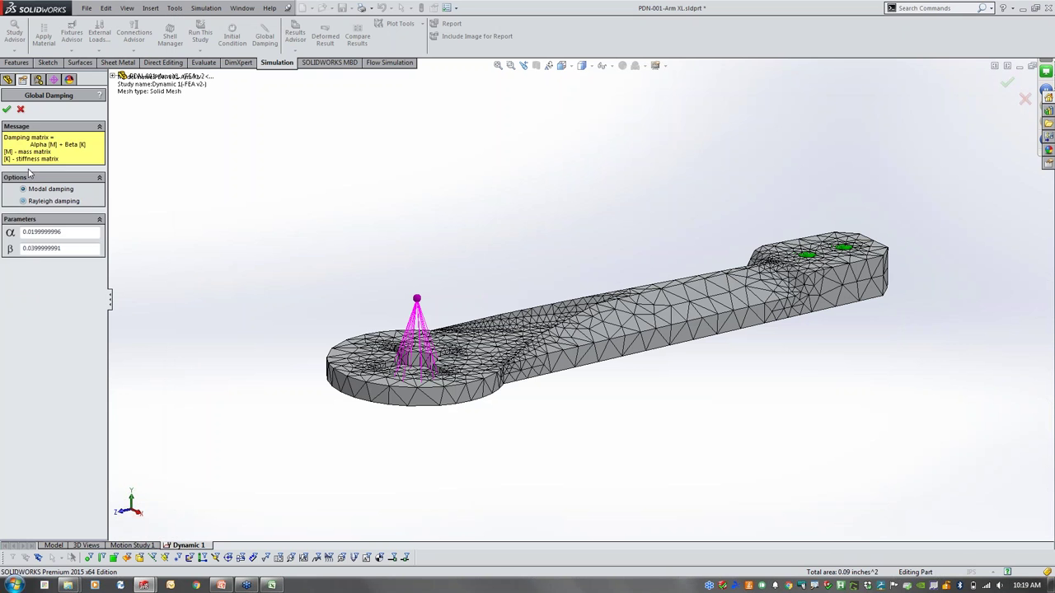
left_click(6, 108)
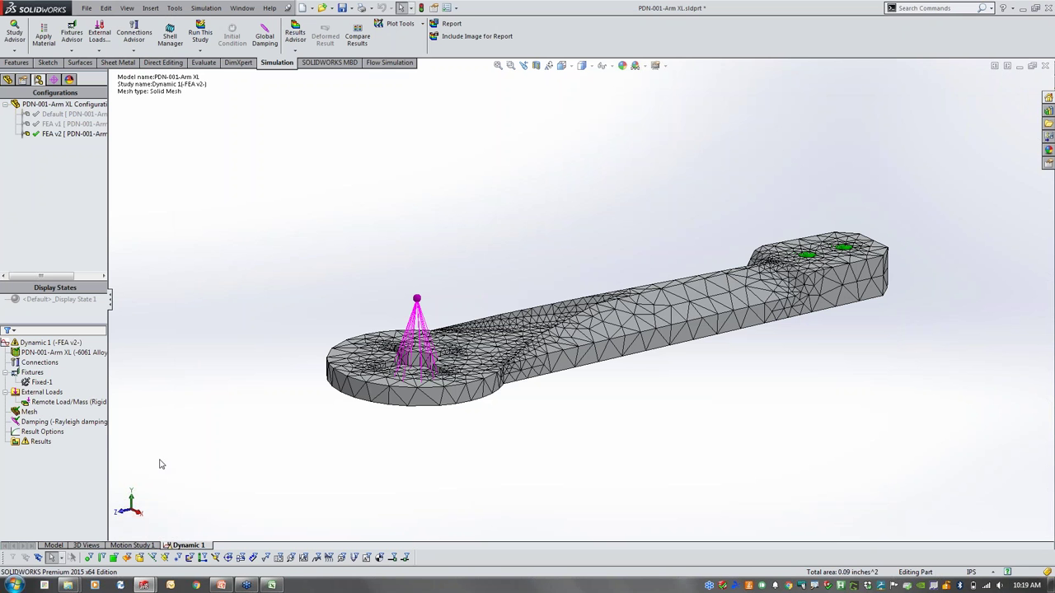
Start a new 1 N force load applied to the four central hole faces
left_click(33, 394)
left_click(58, 353)
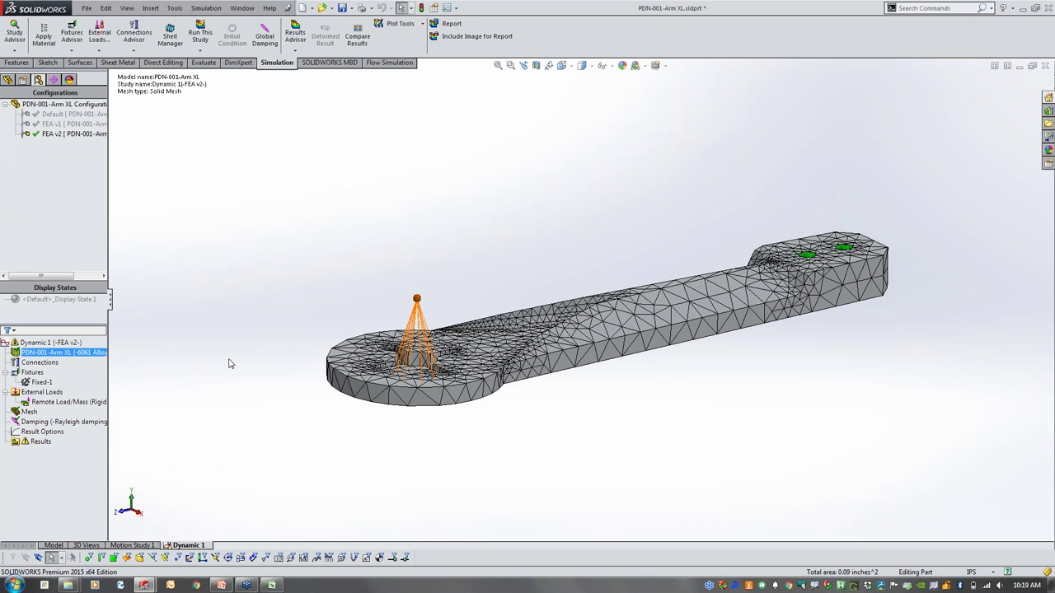
left_click(51, 394)
right_click(37, 395)
left_click(63, 403)
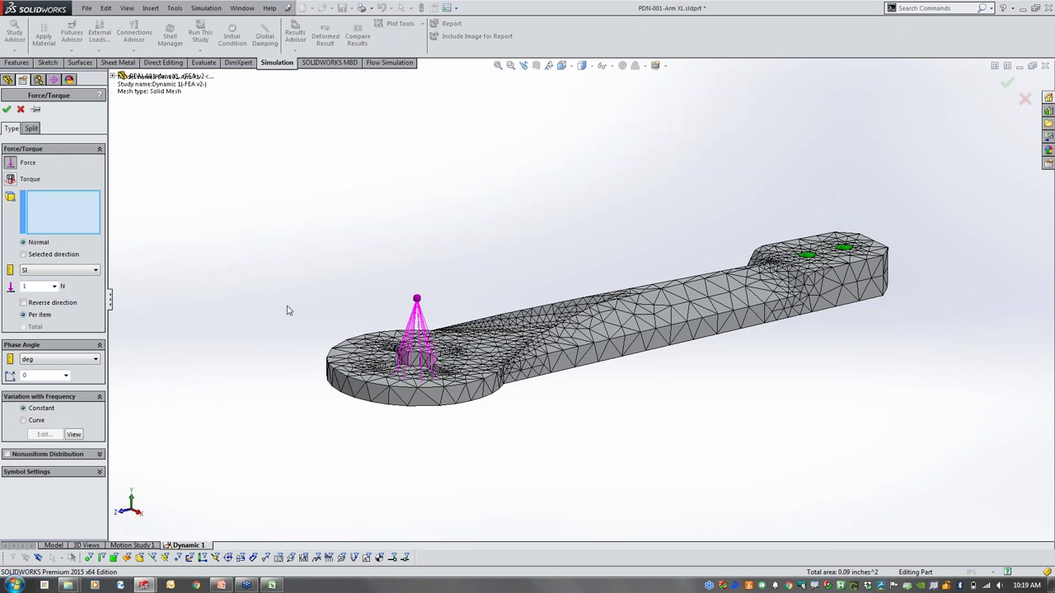
scroll(285, 336, "down", 5)
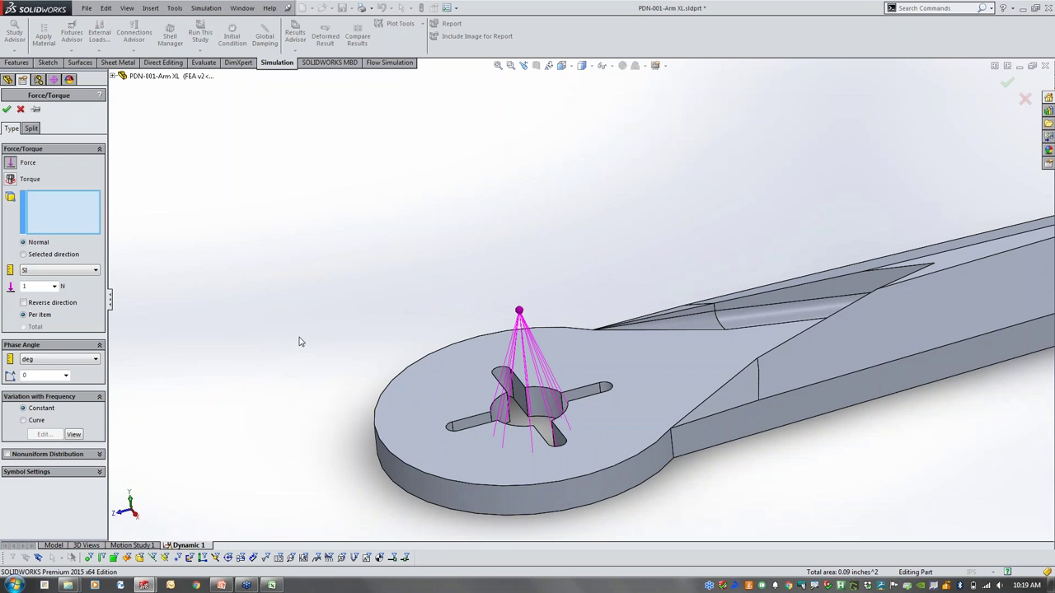
left_click(551, 405)
left_click(523, 417)
middle_click_drag(525, 418, 537, 466)
left_click(592, 451)
scroll(540, 467, "down", 3)
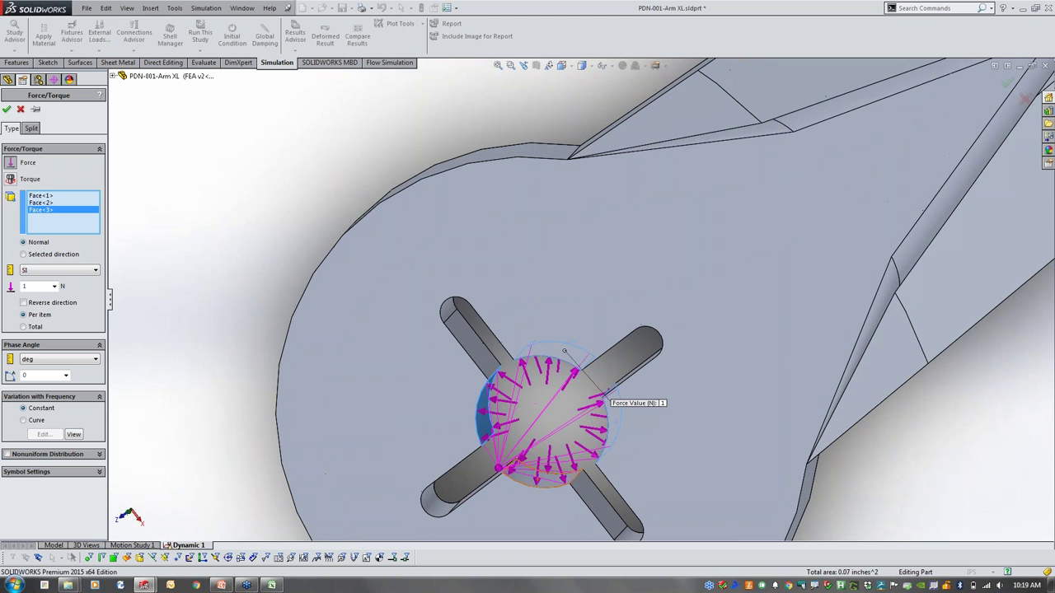
left_click(545, 488)
Direct the force normal to the arm's top face and make it vary along a frequency curve
middle_click_drag(215, 341, 221, 247)
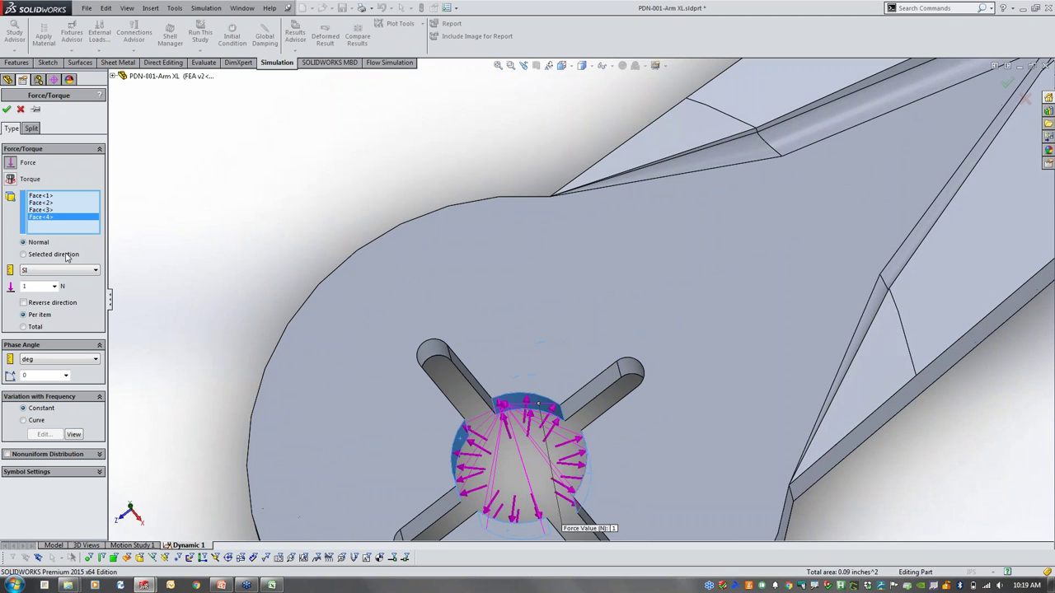
left_click(66, 253)
scroll(563, 319, "down", 3)
scroll(353, 287, "up", 2)
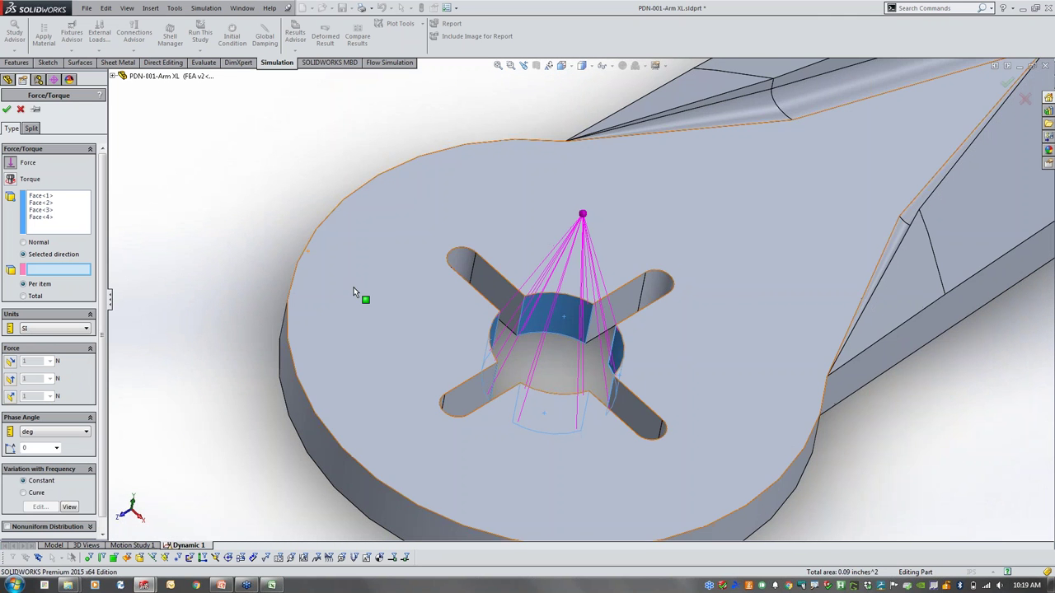
left_click(354, 287)
scroll(211, 324, "up", 3)
middle_click_drag(219, 314, 165, 288)
left_click(11, 397)
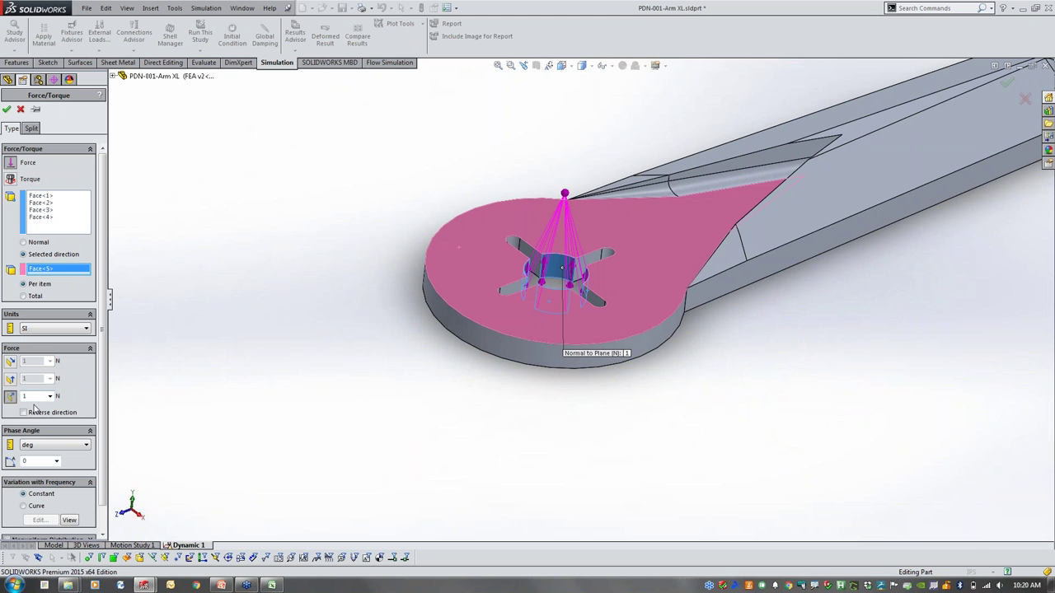
left_click(37, 506)
Set the force's frequency curve units to Hz with the first point at 0, 0
left_click(41, 520)
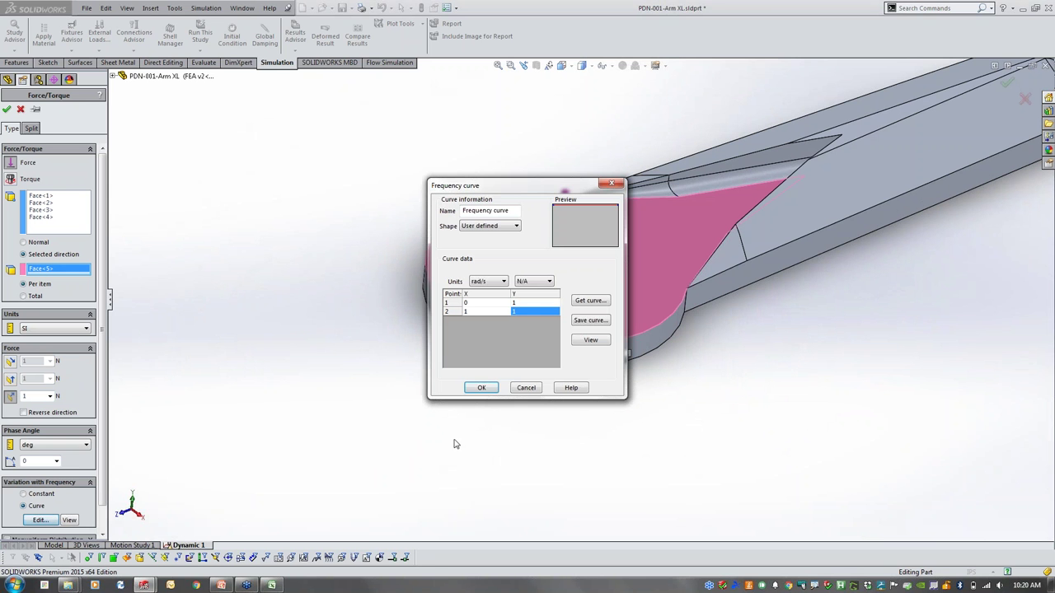
left_click(502, 283)
left_click(503, 298)
left_click(528, 304)
type("0")
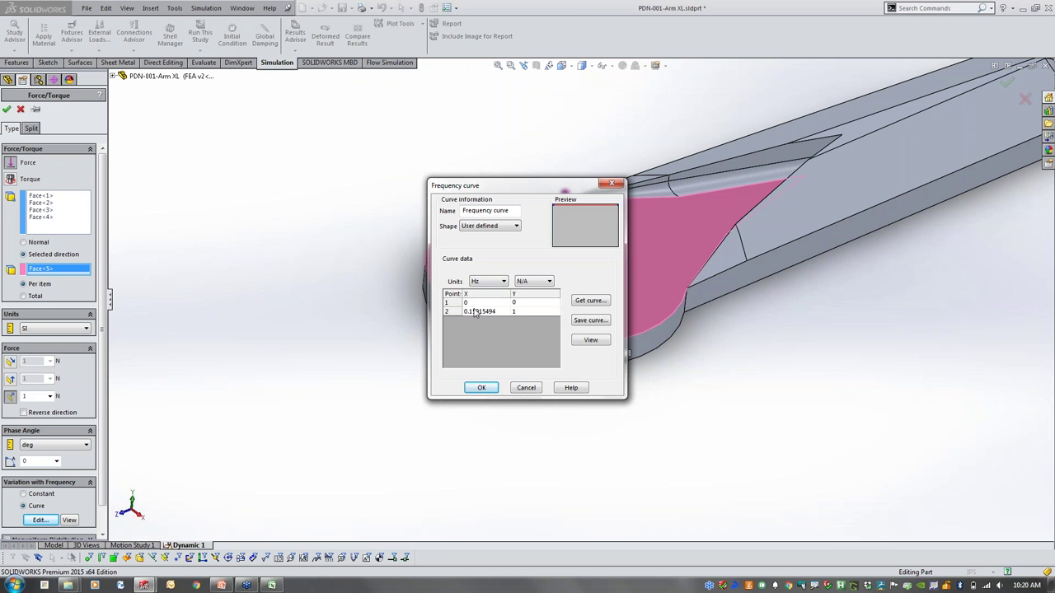
left_click(488, 340)
left_click(272, 585)
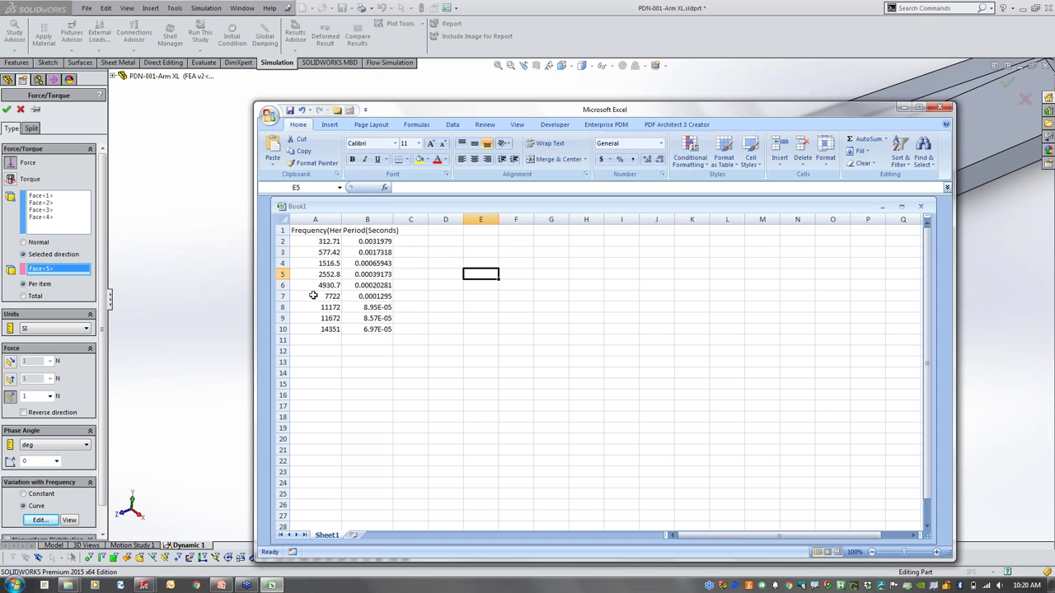
Enter 50, 75, 85, 92 and 95 into cells B2 through B6
left_click(384, 239)
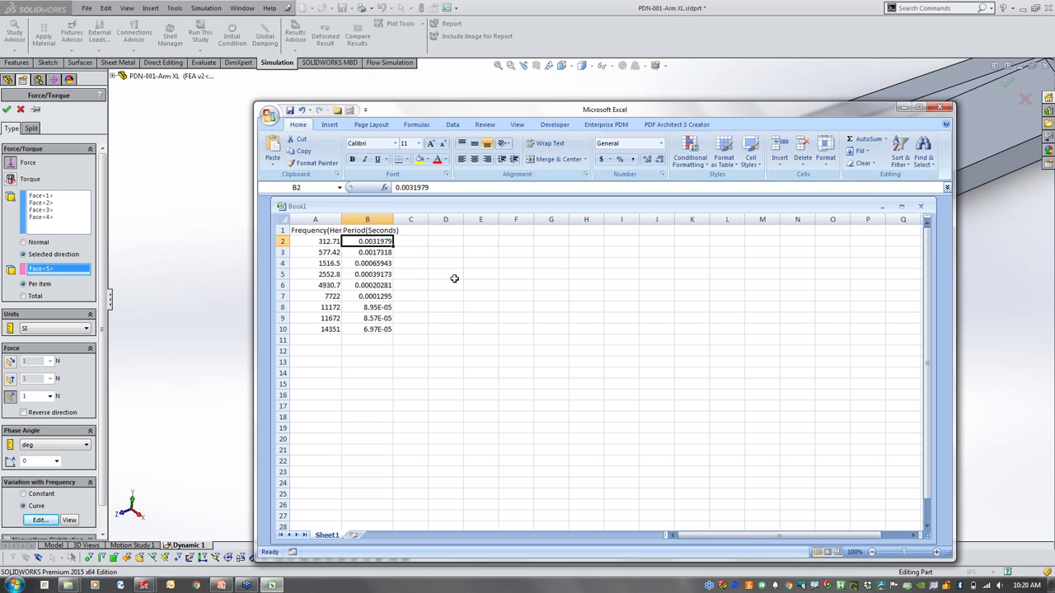
type("5")
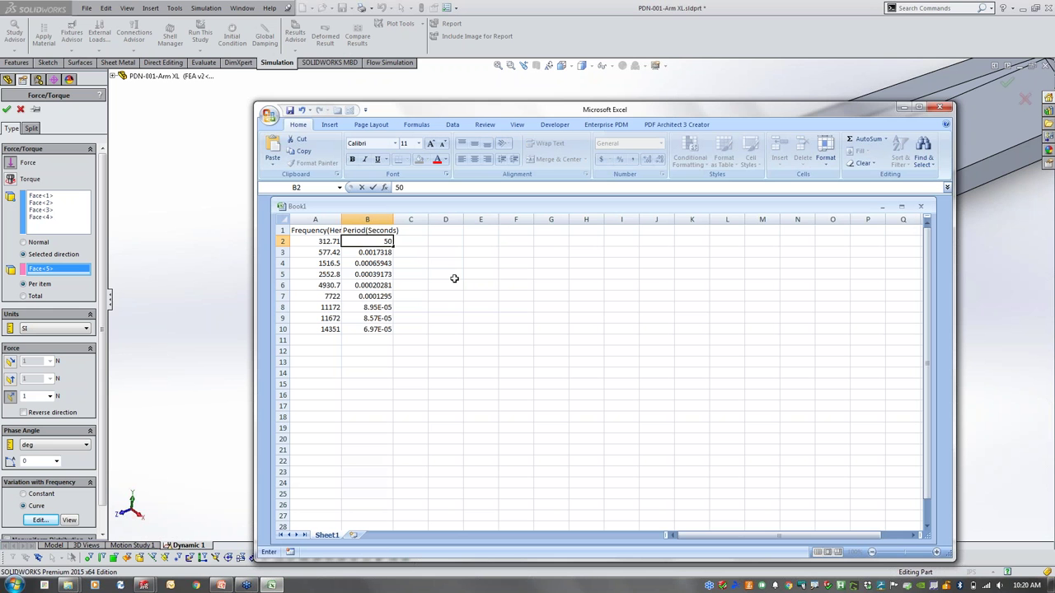
type("0")
key("Return")
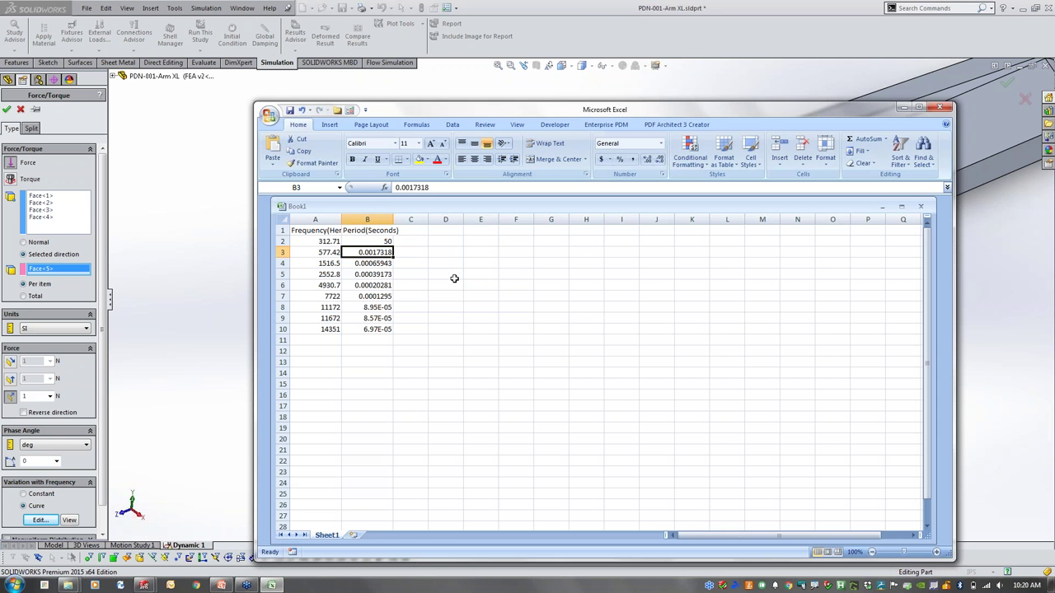
key("BackSpace")
type("7")
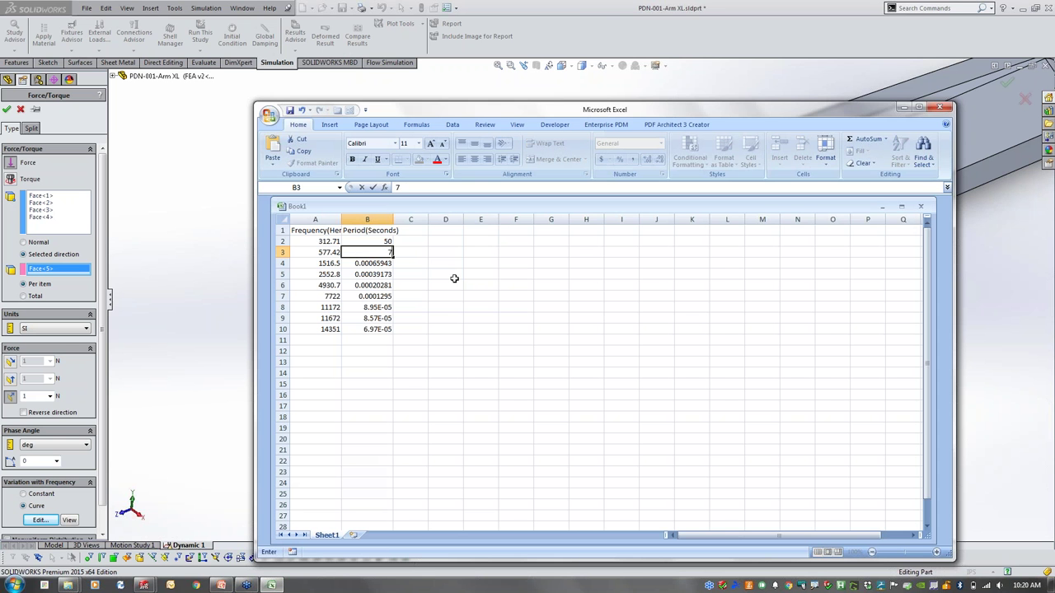
type("5")
key("Return")
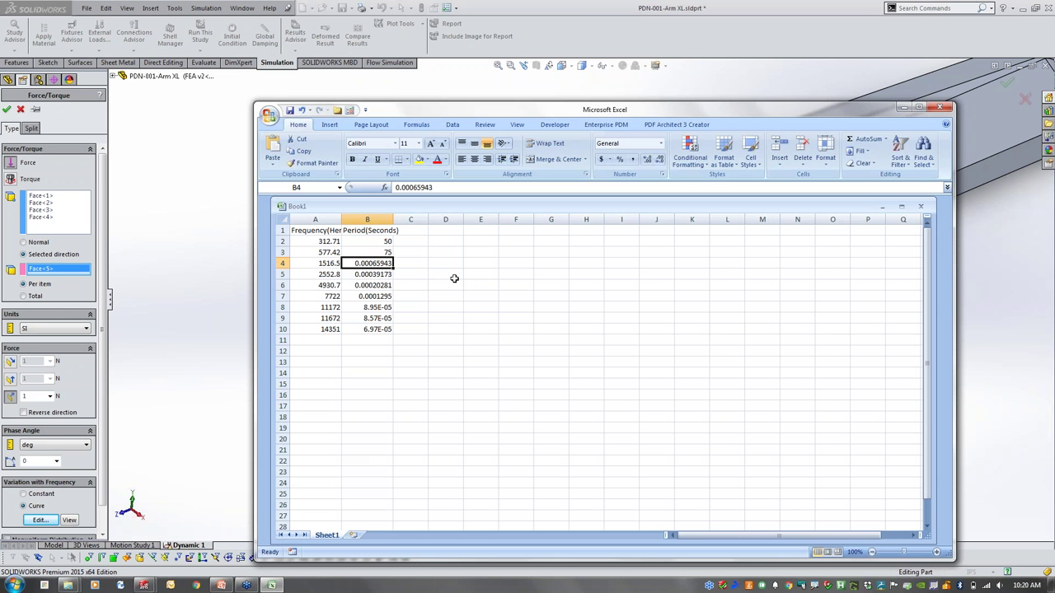
type("85")
key("Return")
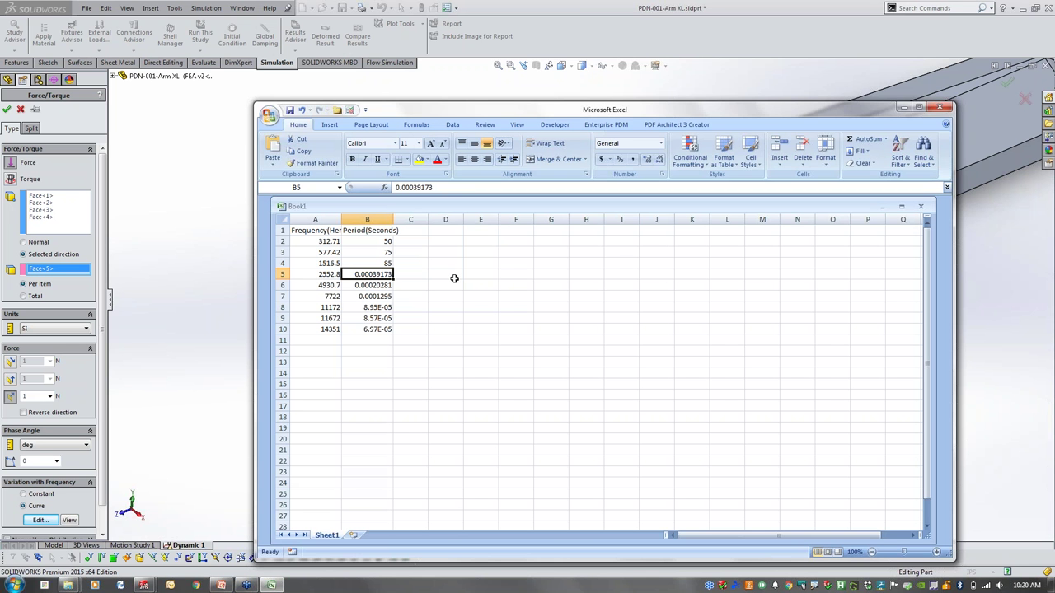
type("92")
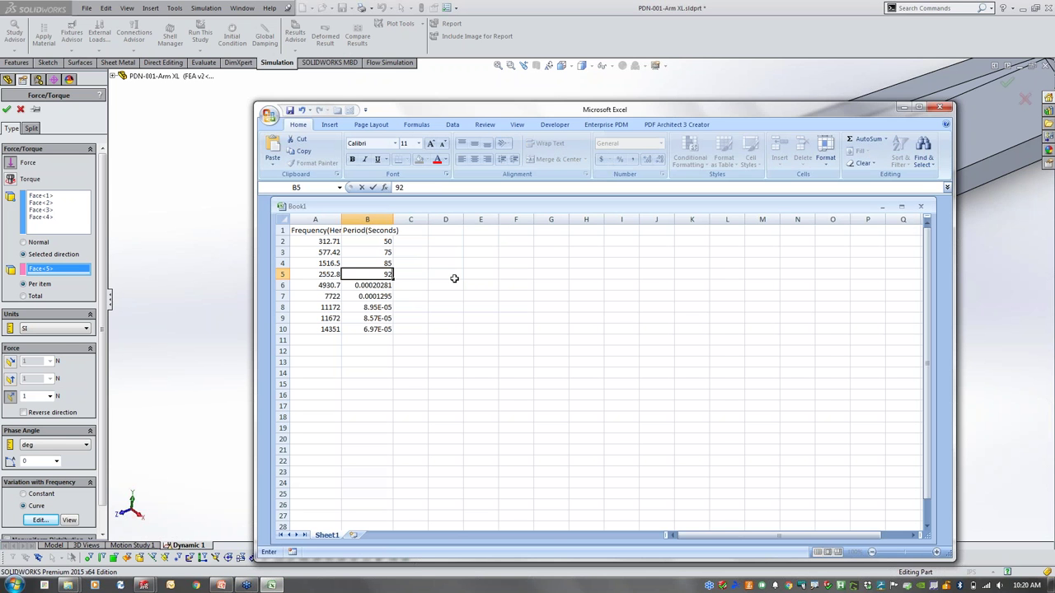
key("Return")
type("95")
key("Return")
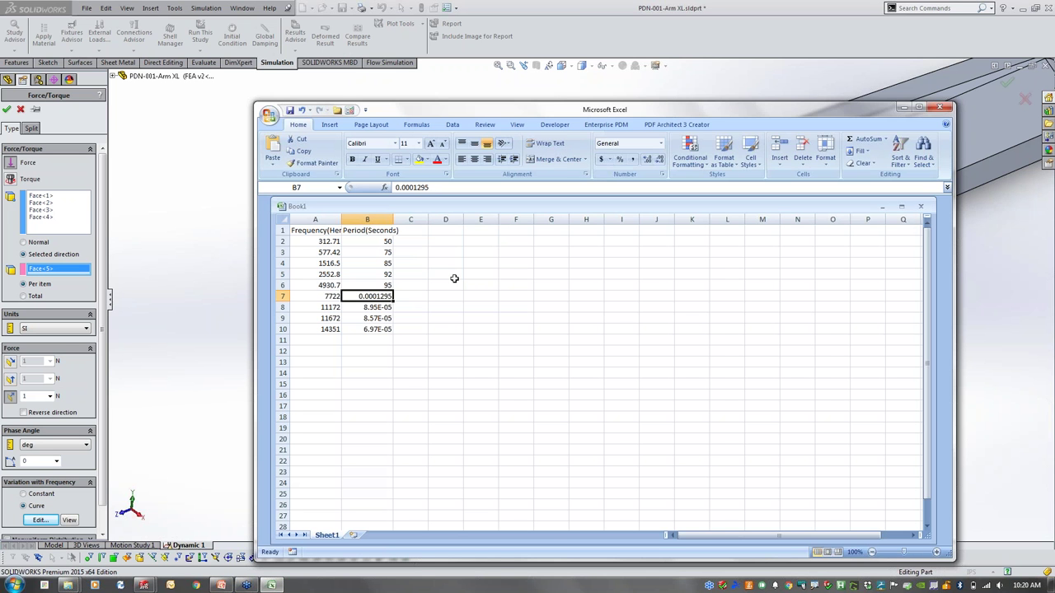
Enter 97, 100, 101 and 102 into B7 through B10, then select A2:B10
key("BackSpace")
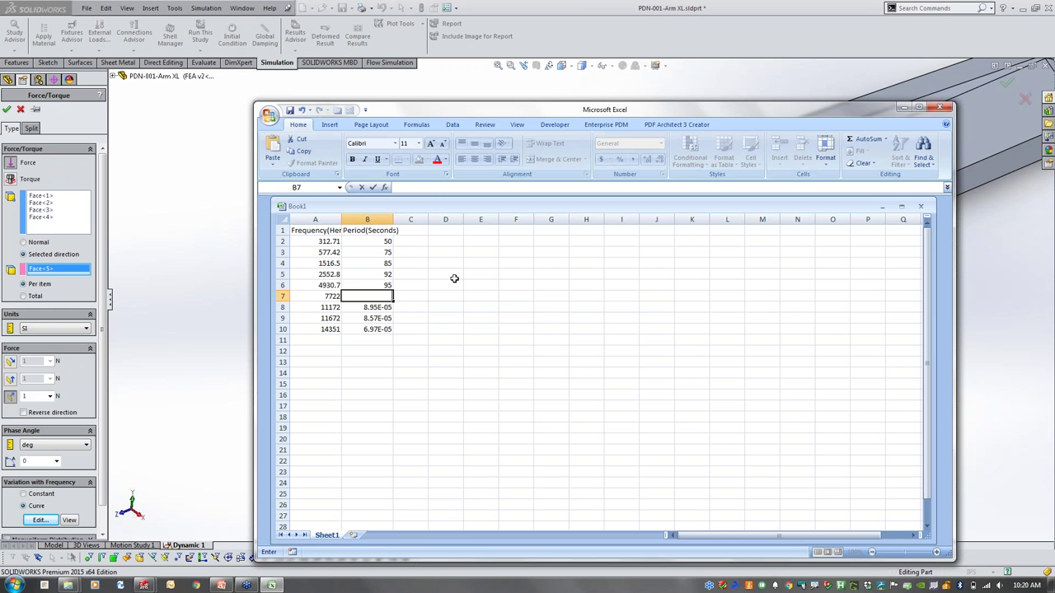
type("97")
key("Return")
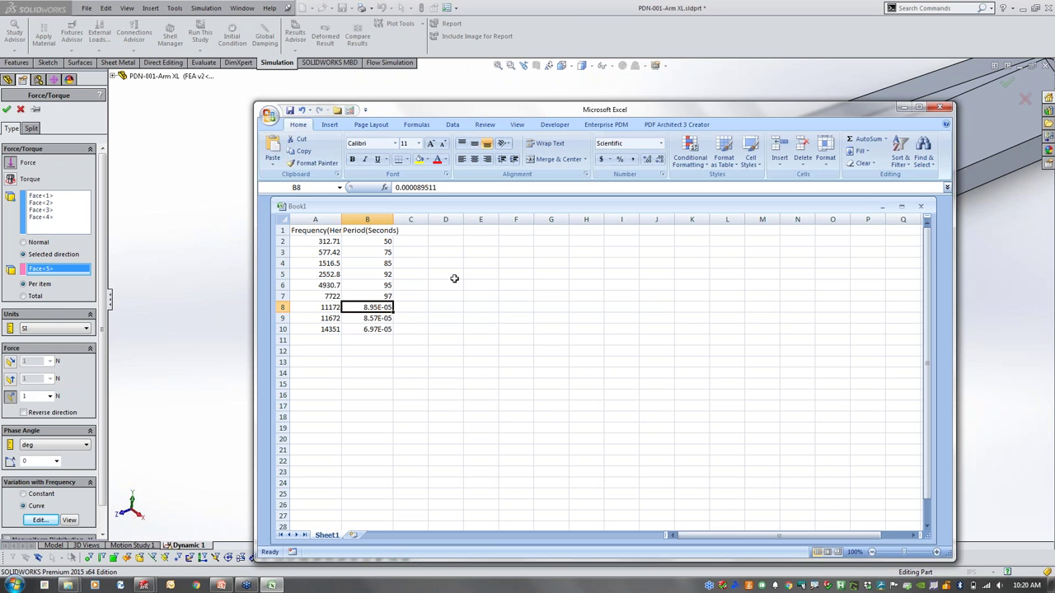
type("100")
key("Return")
type("1.0")
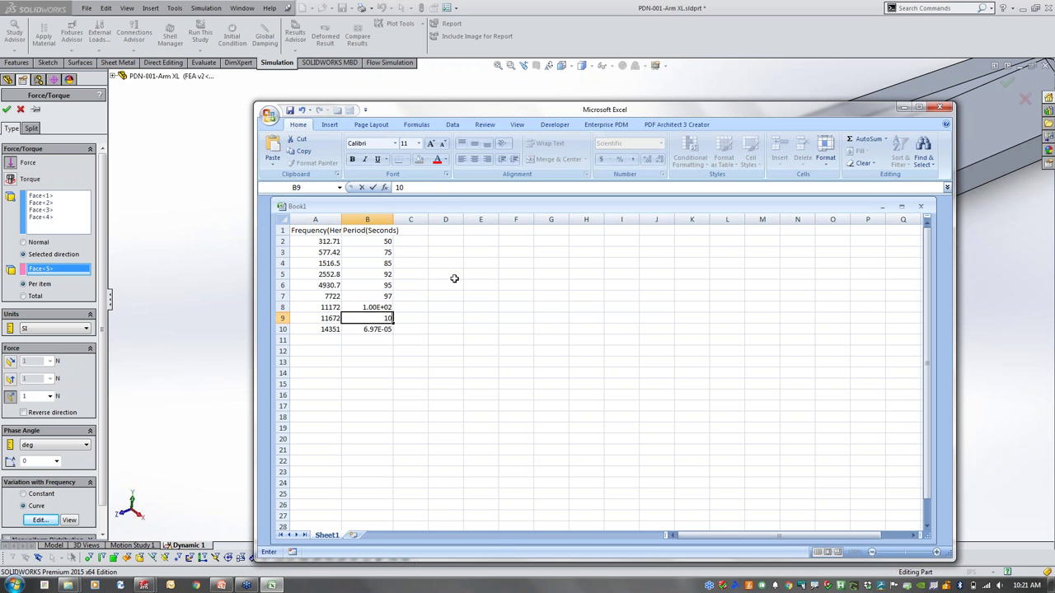
type("1")
key("Return")
type("102")
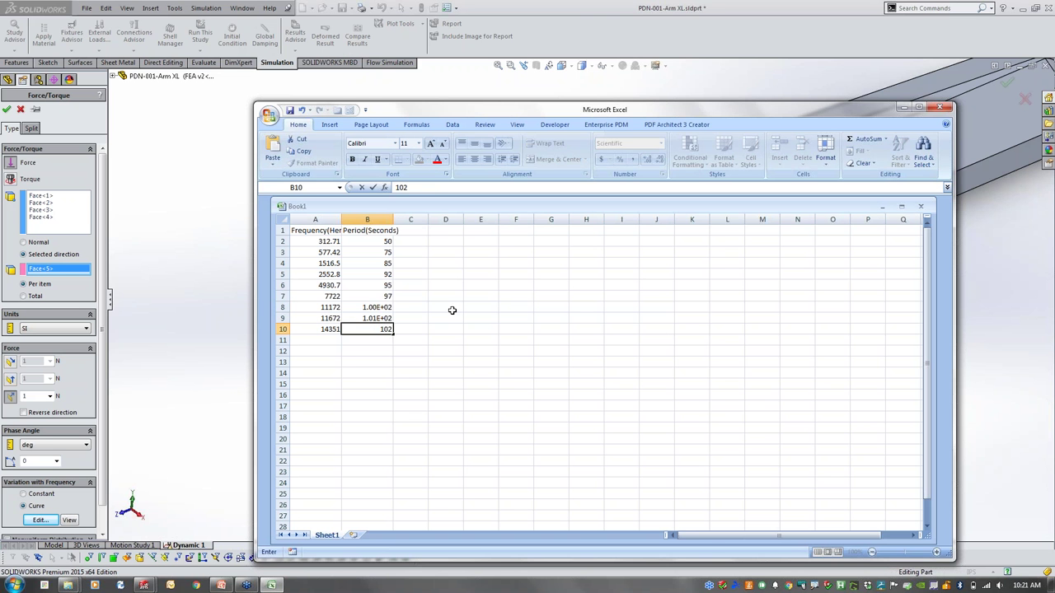
left_click(452, 310)
left_click_drag(323, 241, 365, 329)
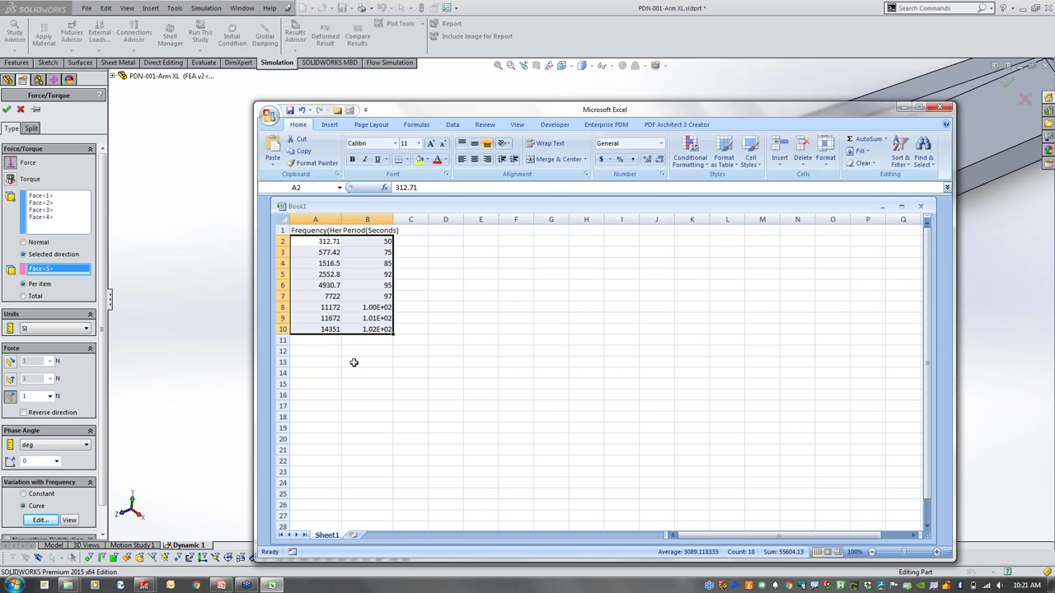
Paste the Excel frequency–amplitude pairs into the force's curve table and finish Force-1
key("ctrl+c")
left_click(157, 445)
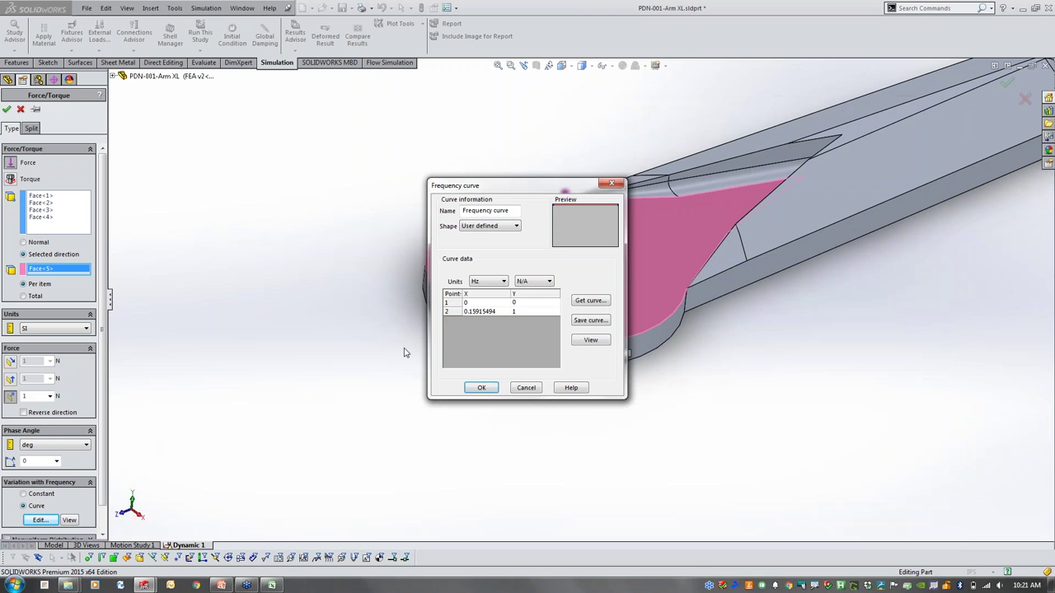
left_click(486, 312)
key("ctrl+v")
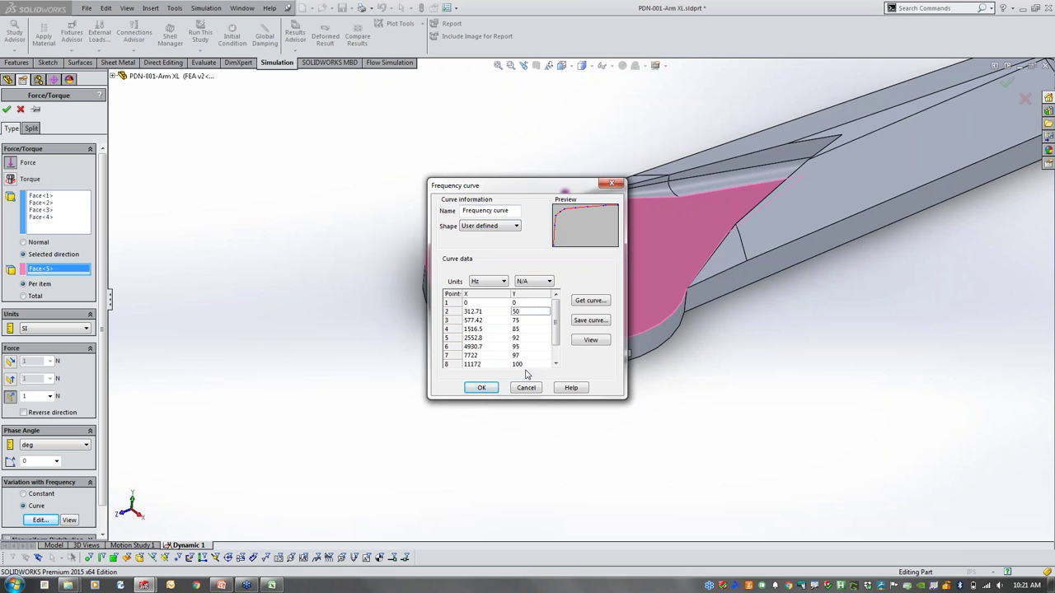
left_click(483, 388)
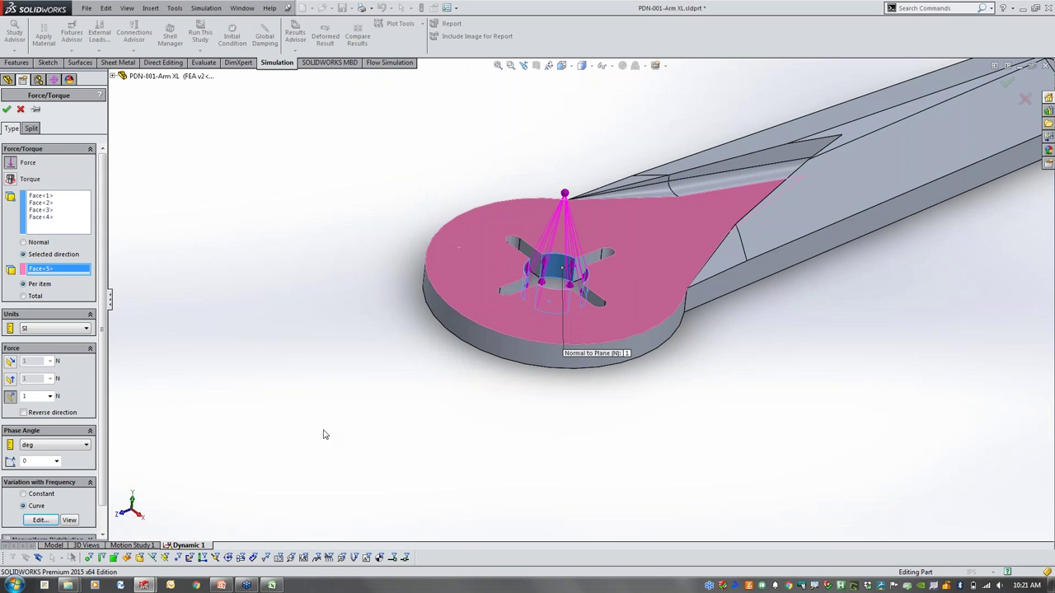
scroll(105, 491, "down", 1)
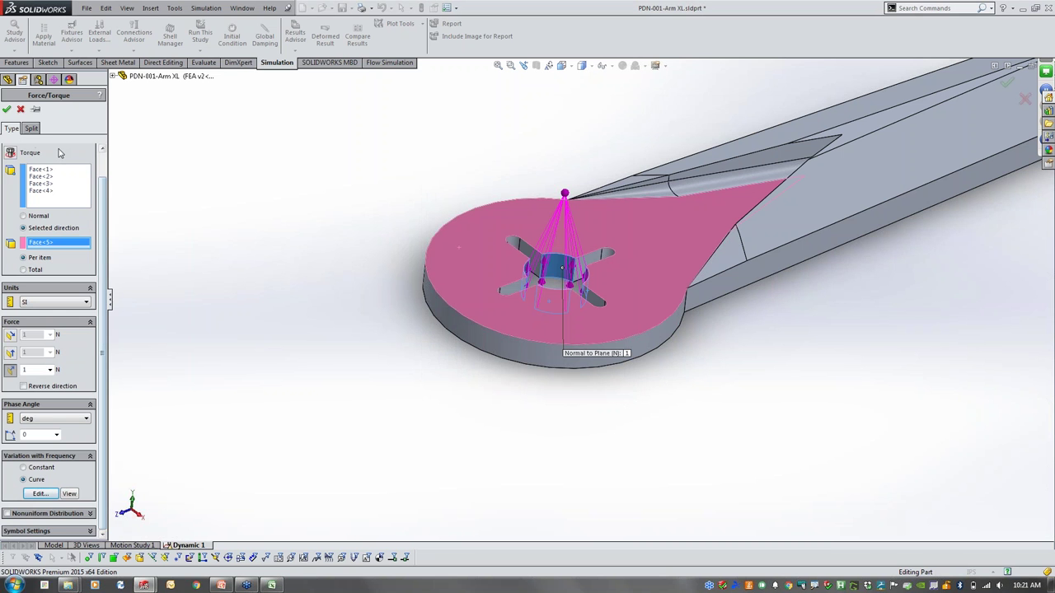
left_click(7, 109)
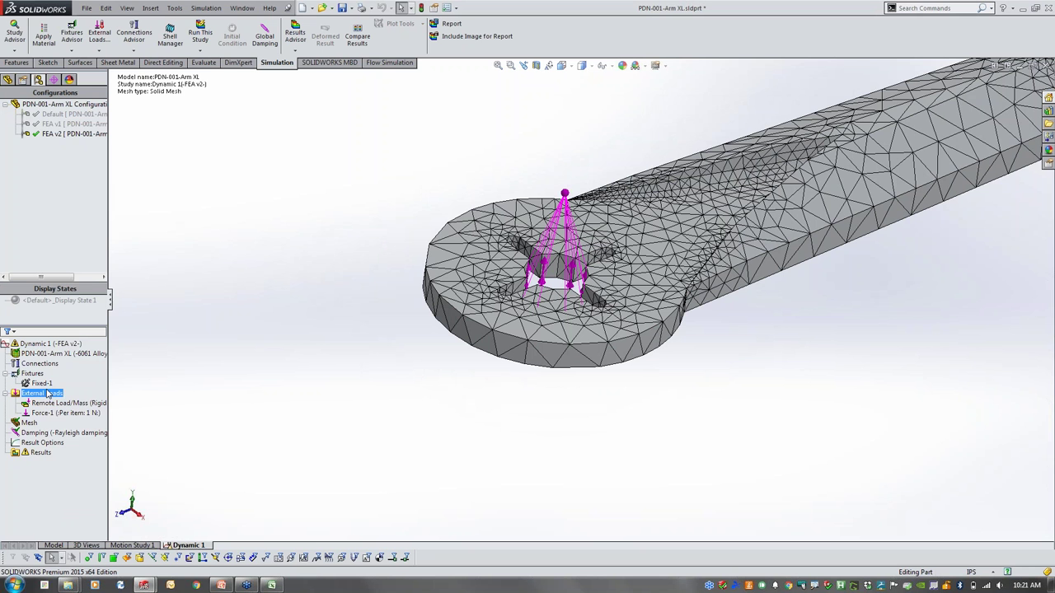
Set Dynamic 1 to the Direct sparse solver, a 14351 Hz upper limit and 5 points per frequency
right_click(51, 343)
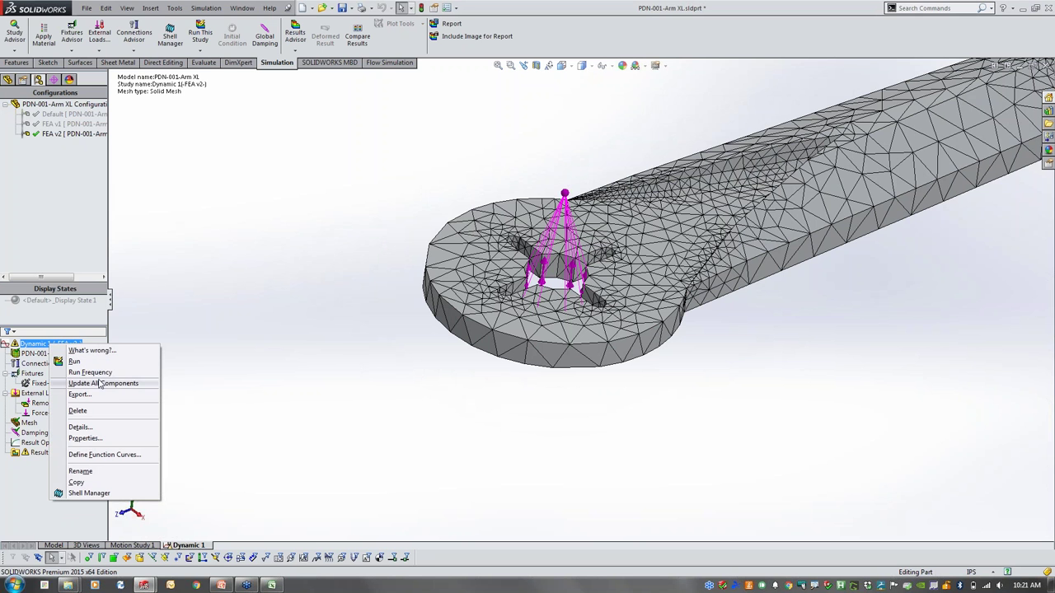
left_click(90, 438)
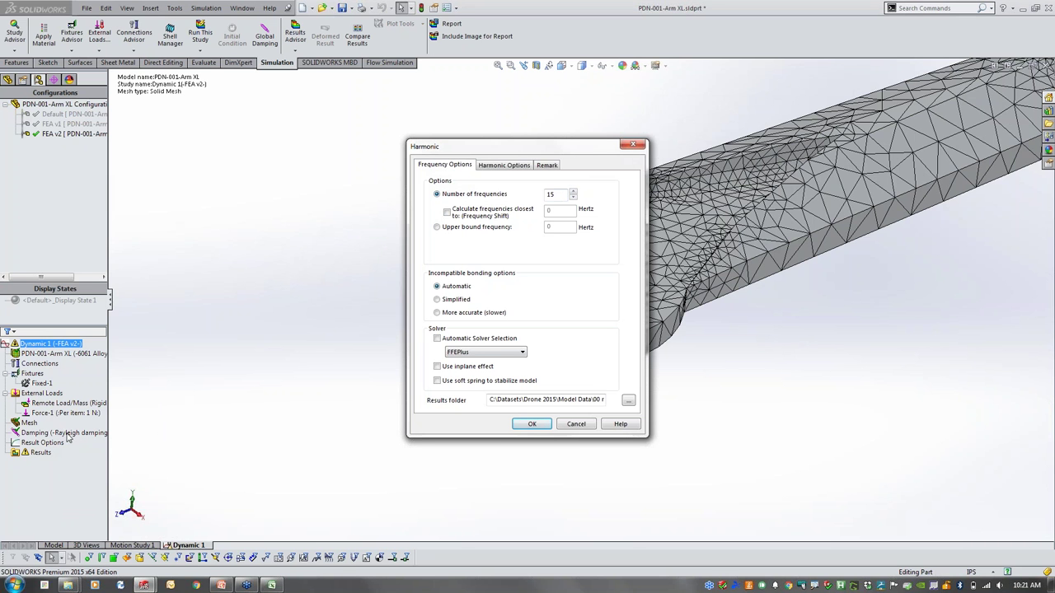
left_click(459, 354)
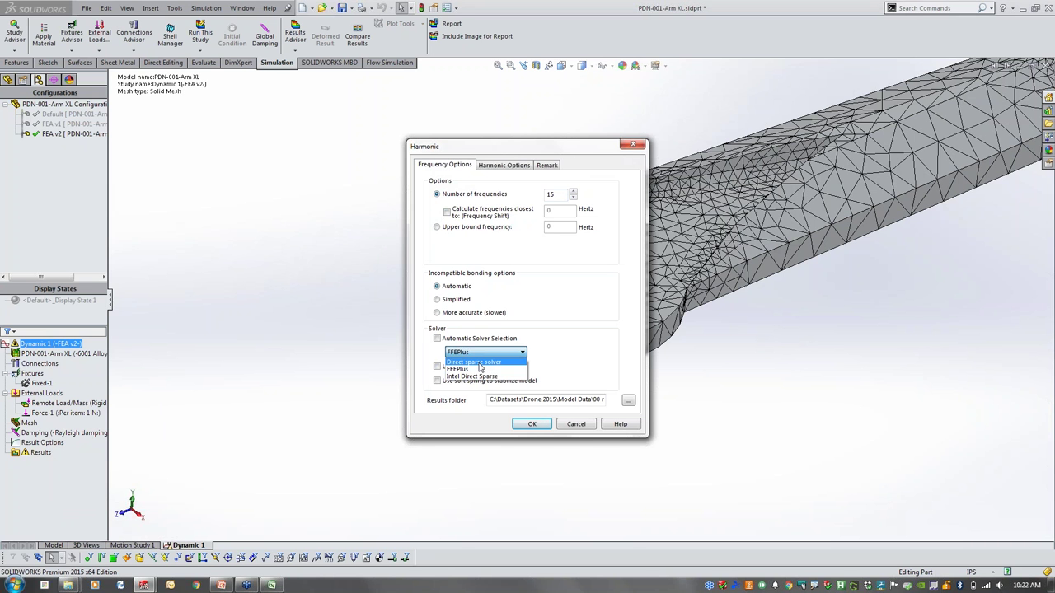
left_click(479, 362)
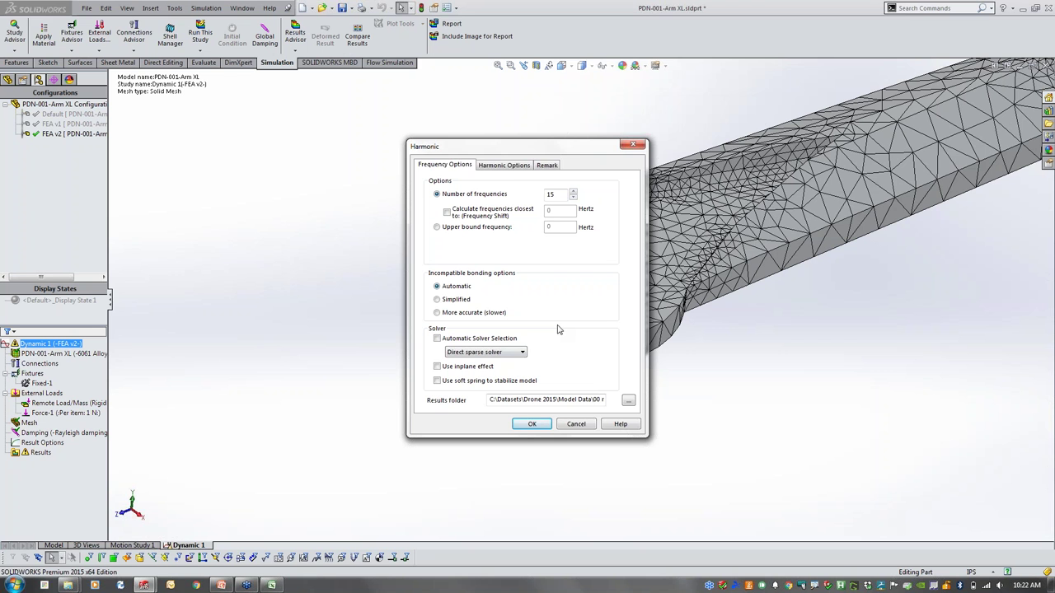
left_click(519, 167)
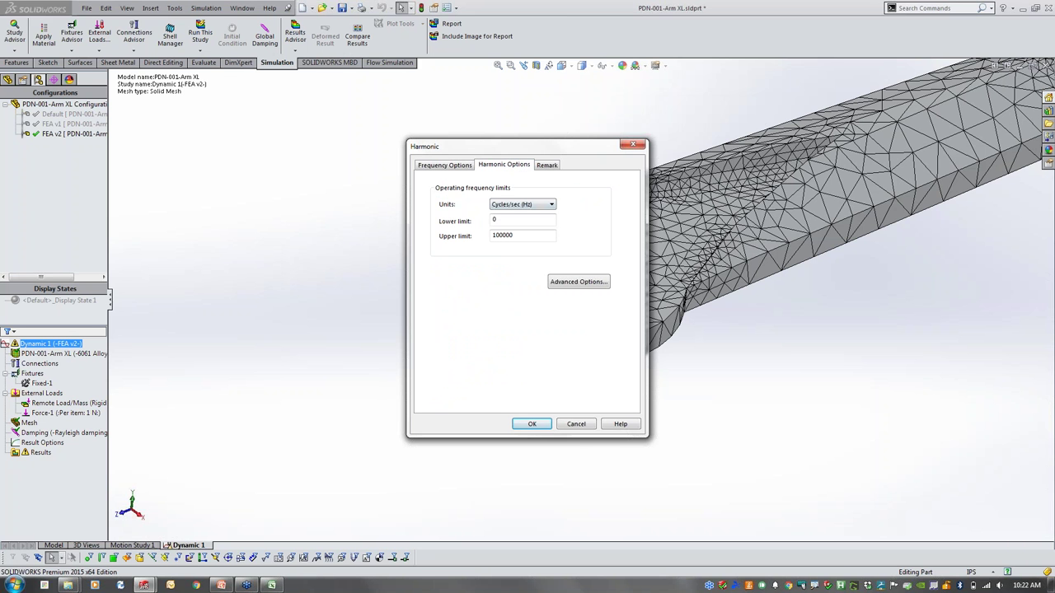
left_click_drag(535, 236, 468, 241)
type("14351")
left_click(577, 284)
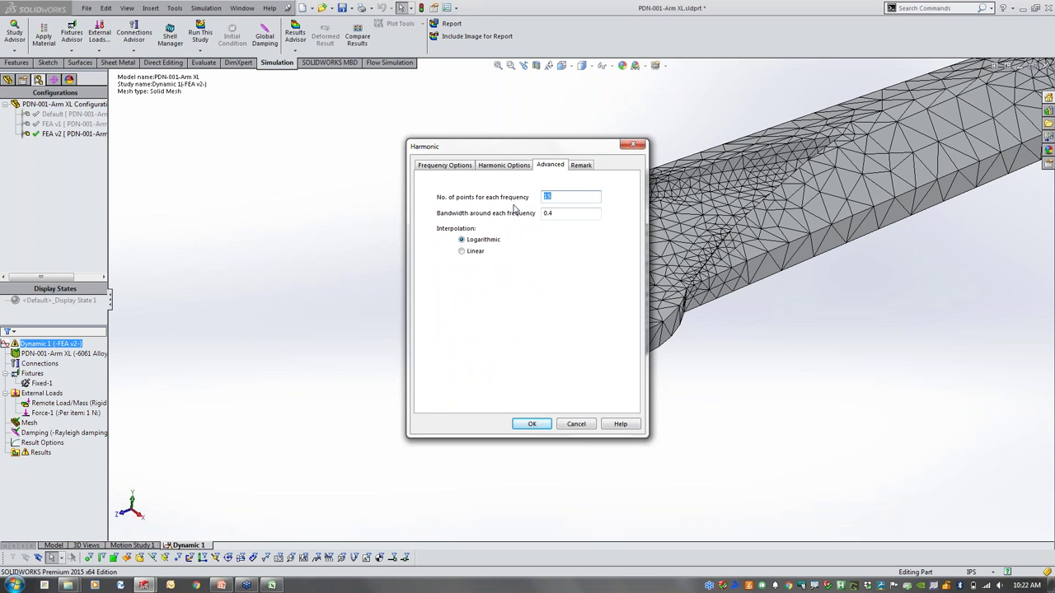
type("5")
left_click(528, 426)
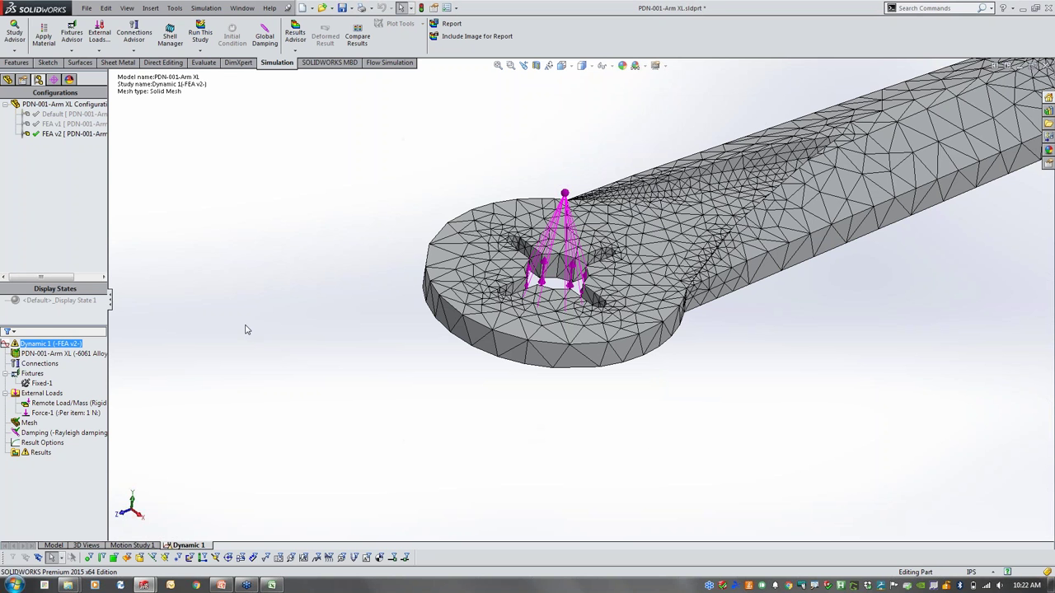
Run the Dynamic 1 harmonic study to get Stress1 and Displacement1 results (step 46, 14351 Hz)
left_click_drag(111, 303, 161, 304)
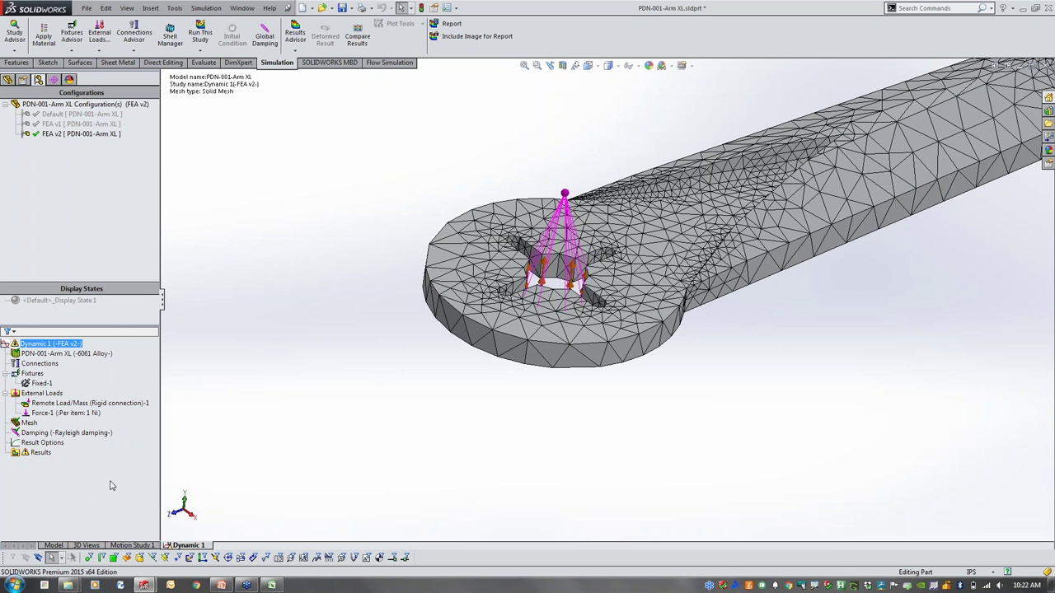
right_click(51, 344)
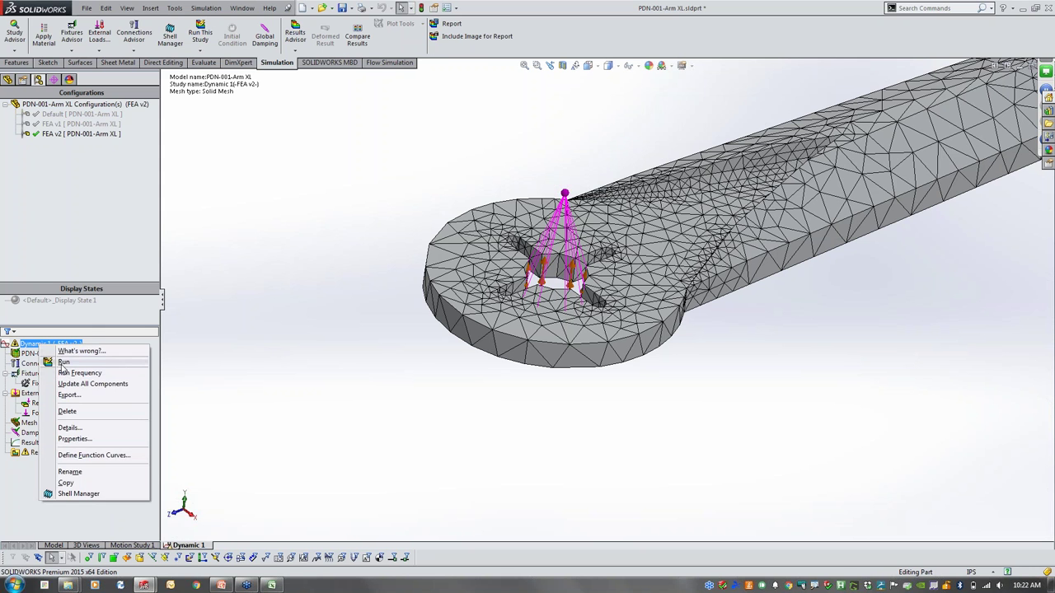
left_click(63, 363)
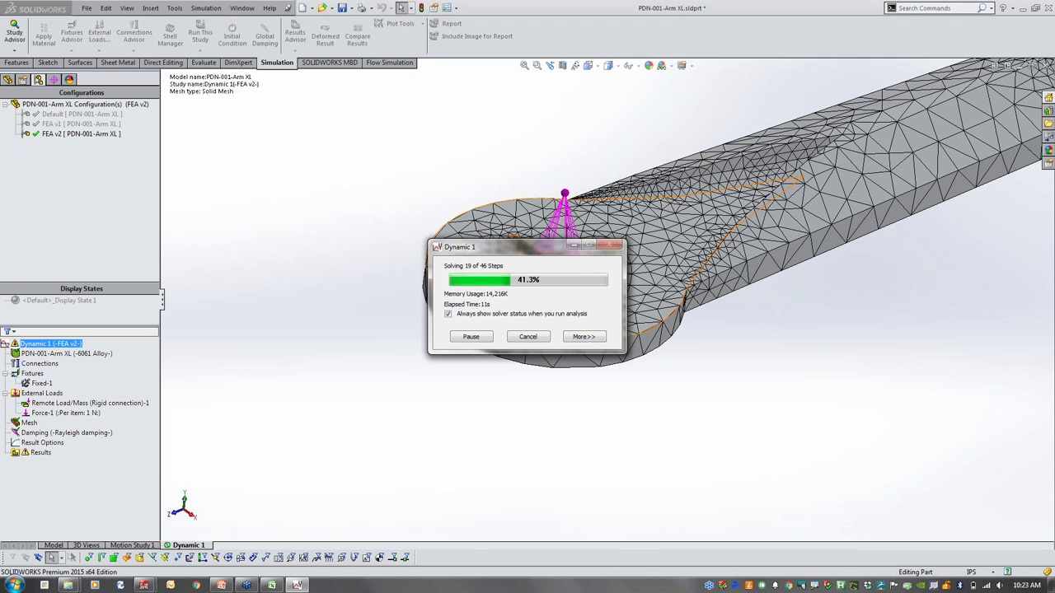
left_click(602, 338)
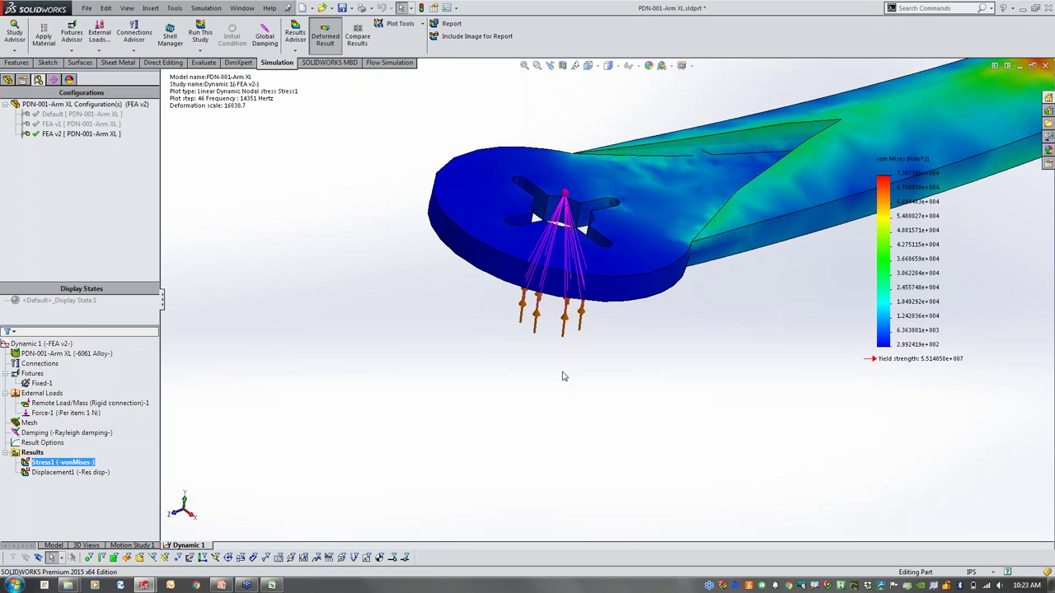
scroll(563, 376, "up", 4)
scroll(798, 186, "down", 5)
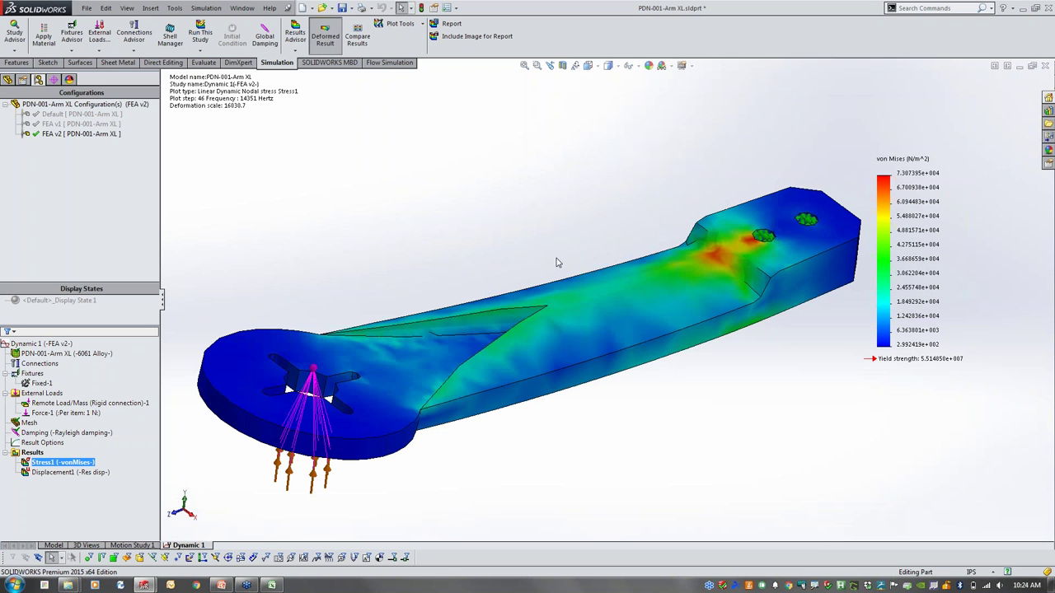
double_click(72, 472)
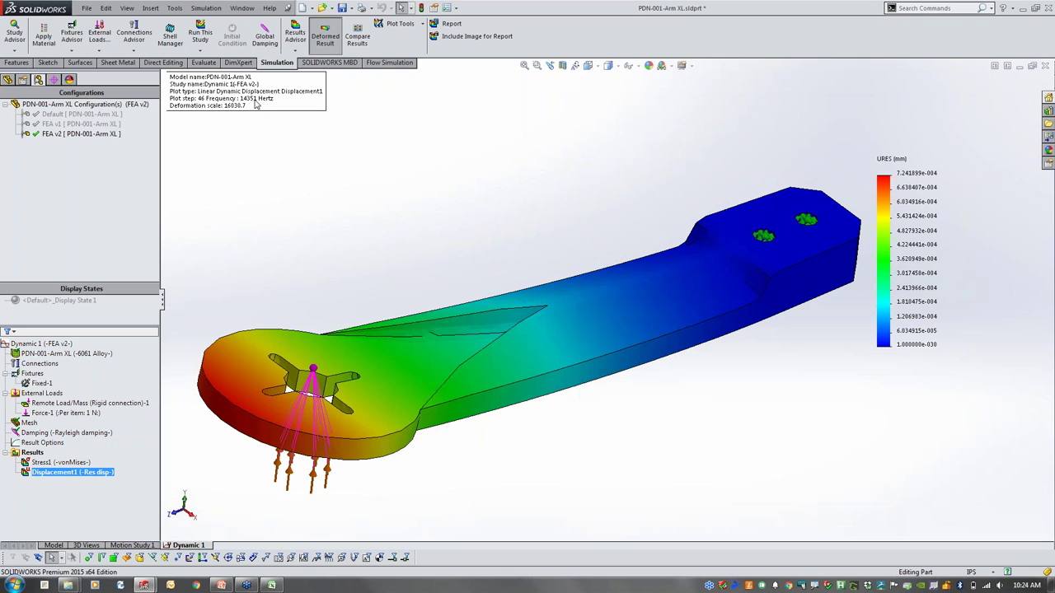
double_click(62, 462)
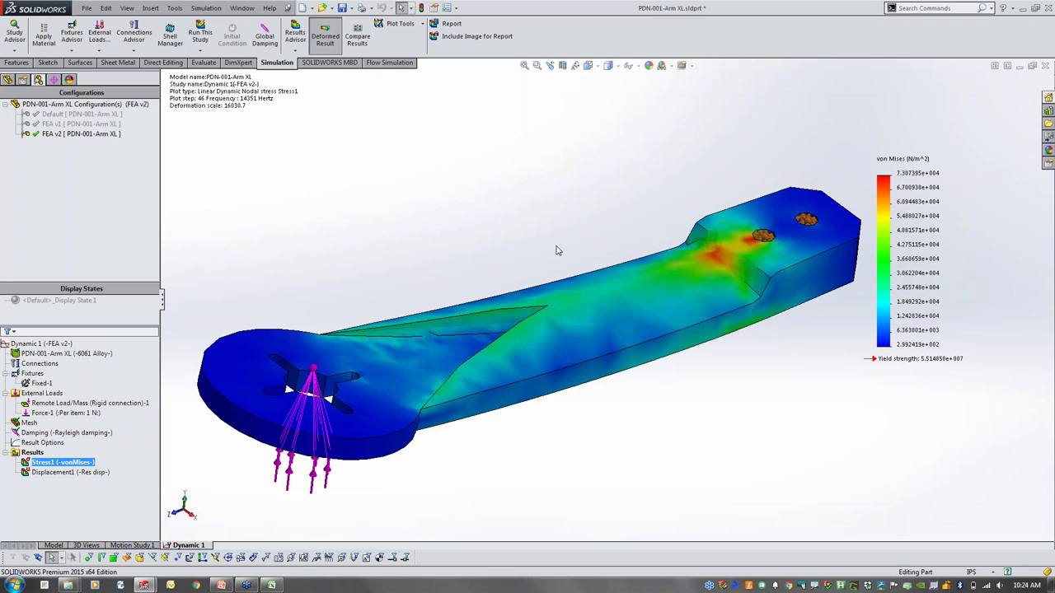
left_click(80, 473, "ctrl")
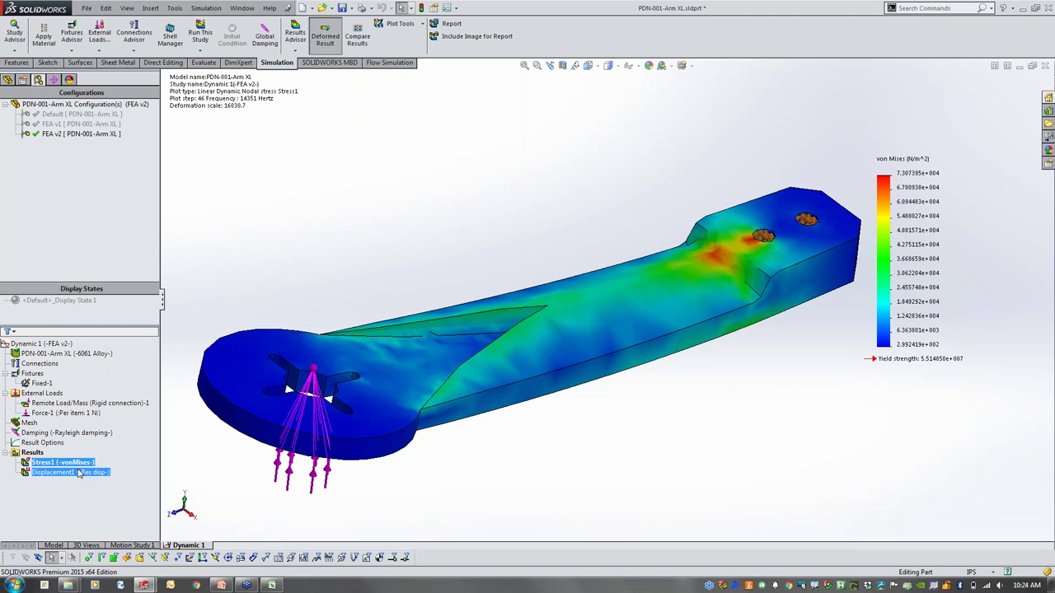
left_click(78, 473, "ctrl")
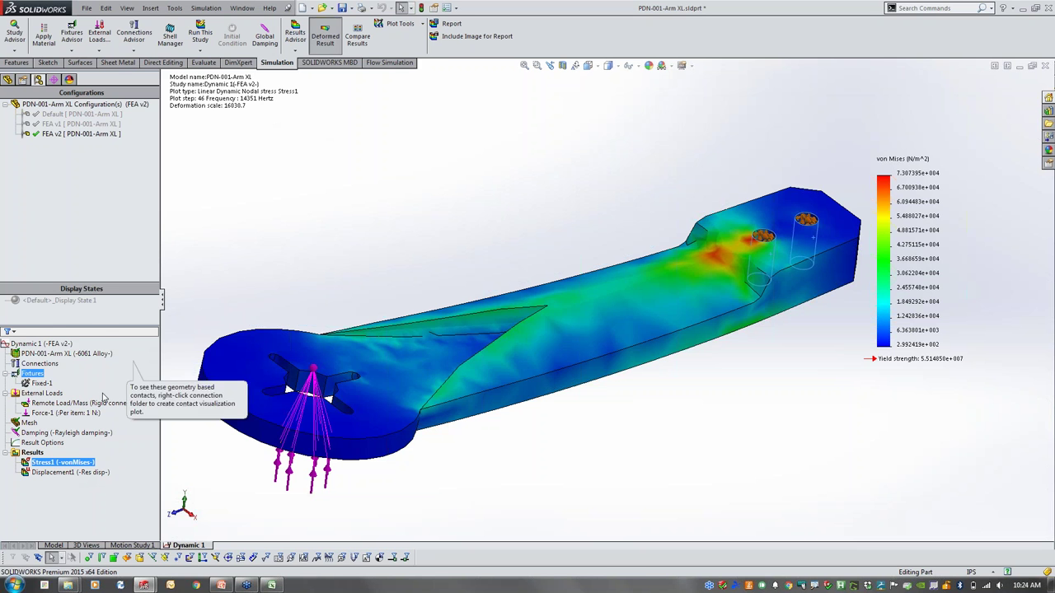
right_click(65, 465)
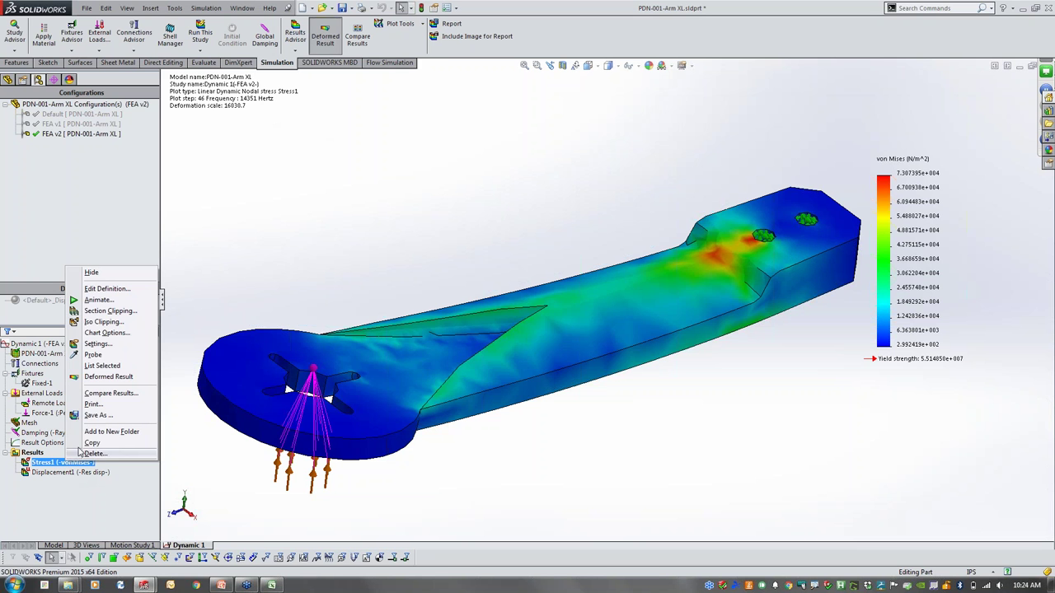
Probe node 451 at the bolt-hole hotspot (7.307e+04 N/m^2) and move the callout up-left
left_click(122, 355)
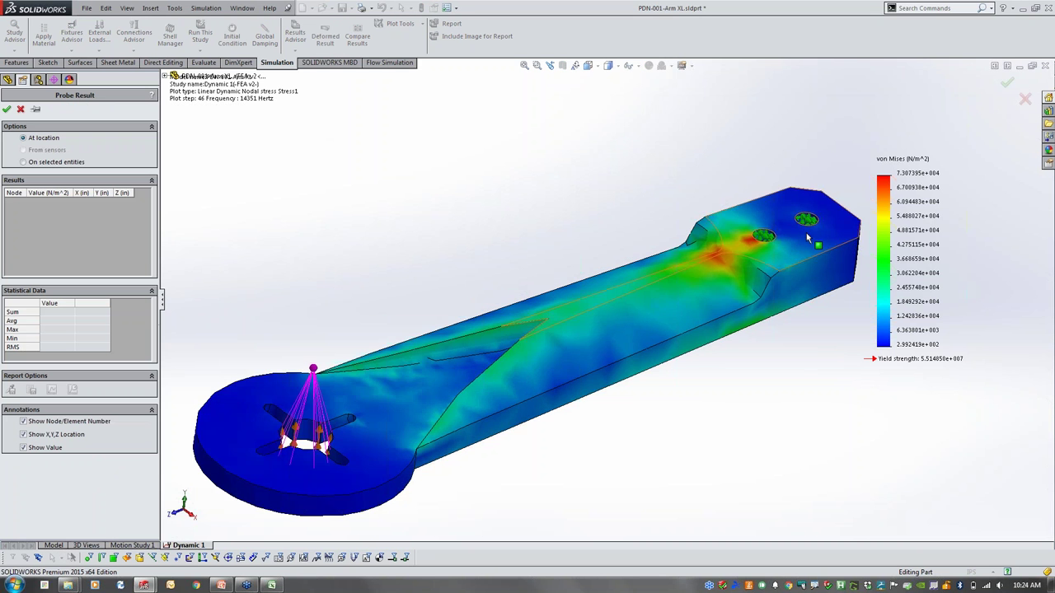
scroll(763, 237, "down", 6)
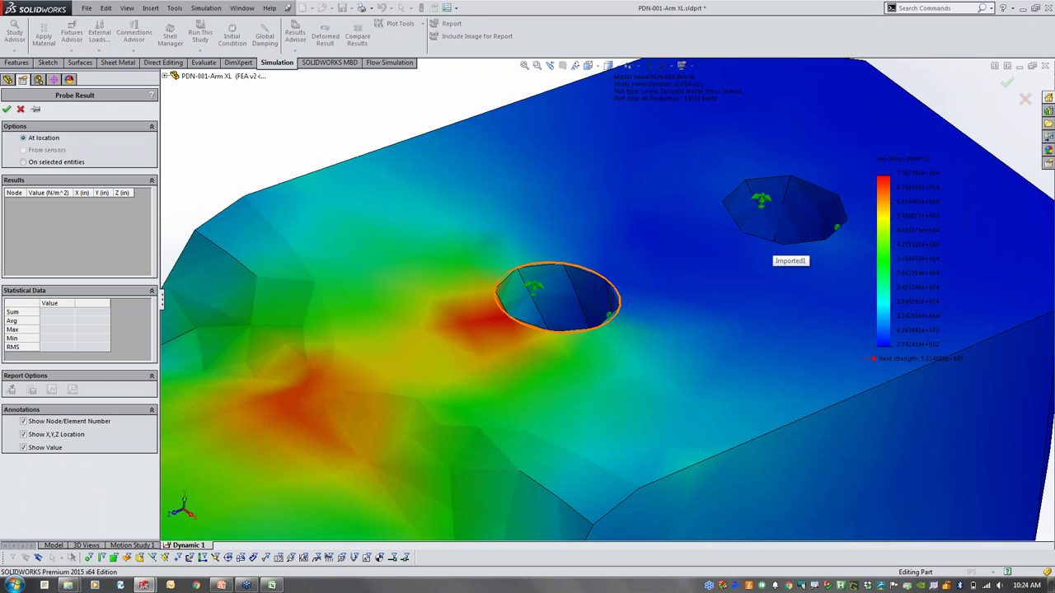
left_click(508, 316)
left_click_drag(565, 329, 313, 142)
key("z")
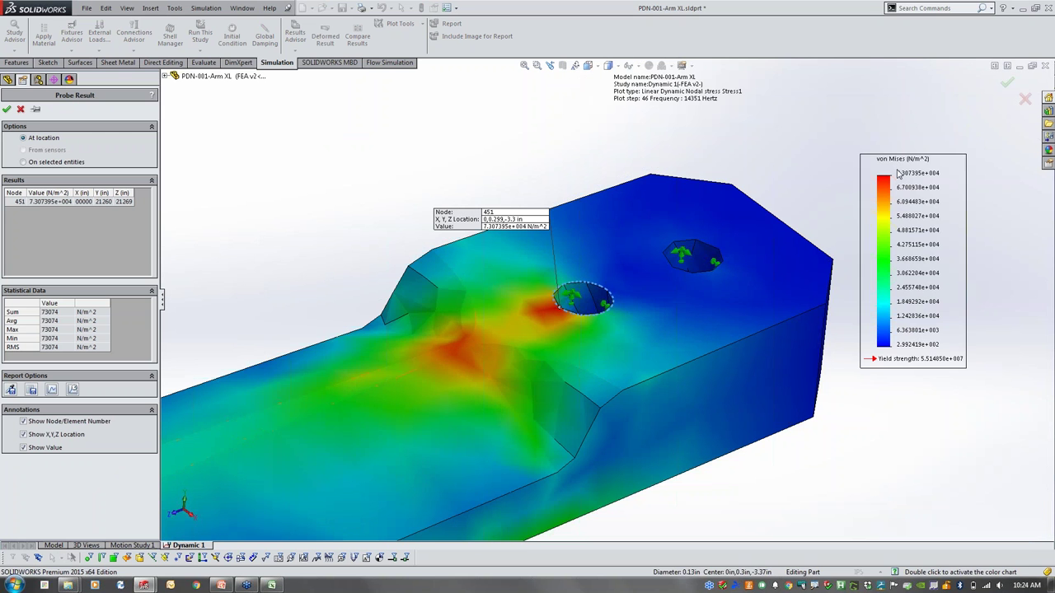
left_click_drag(512, 216, 437, 196)
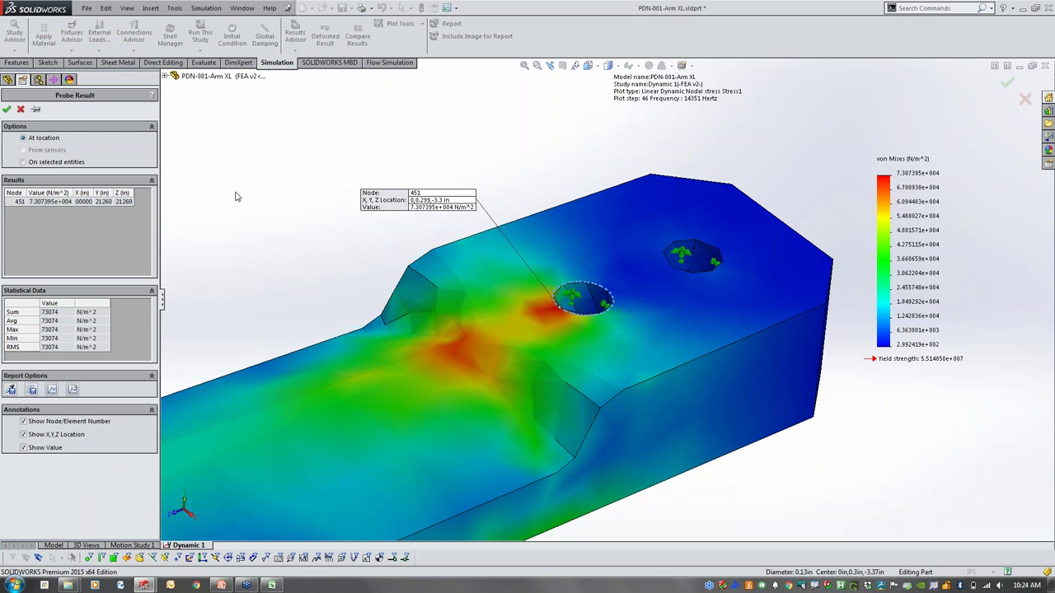
Plot node 451's stress against frequency, review the enlarged graph, then close it and zoom to fit
left_click(74, 390)
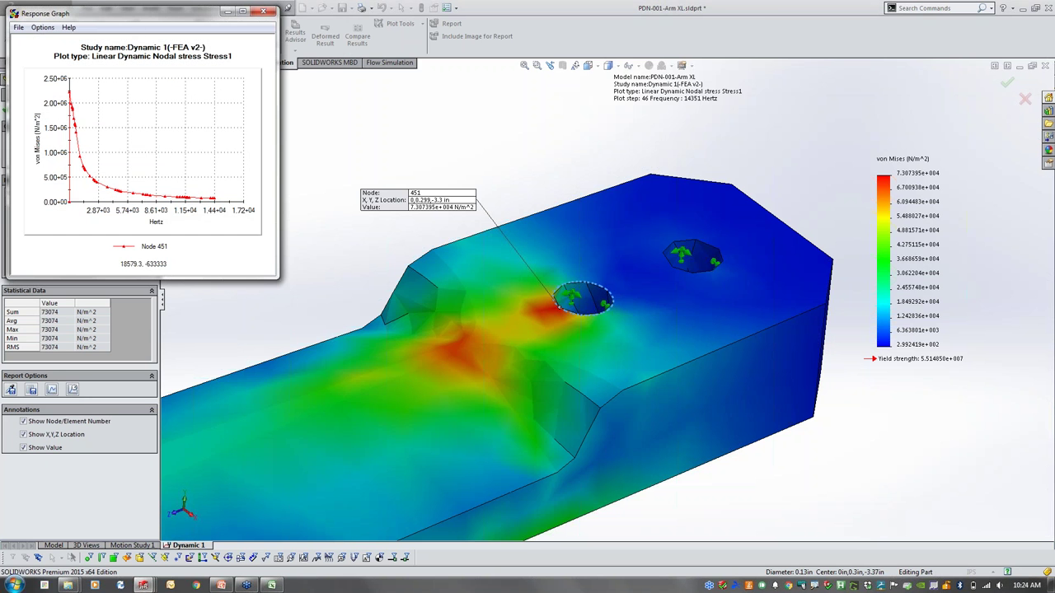
left_click_drag(279, 279, 767, 441)
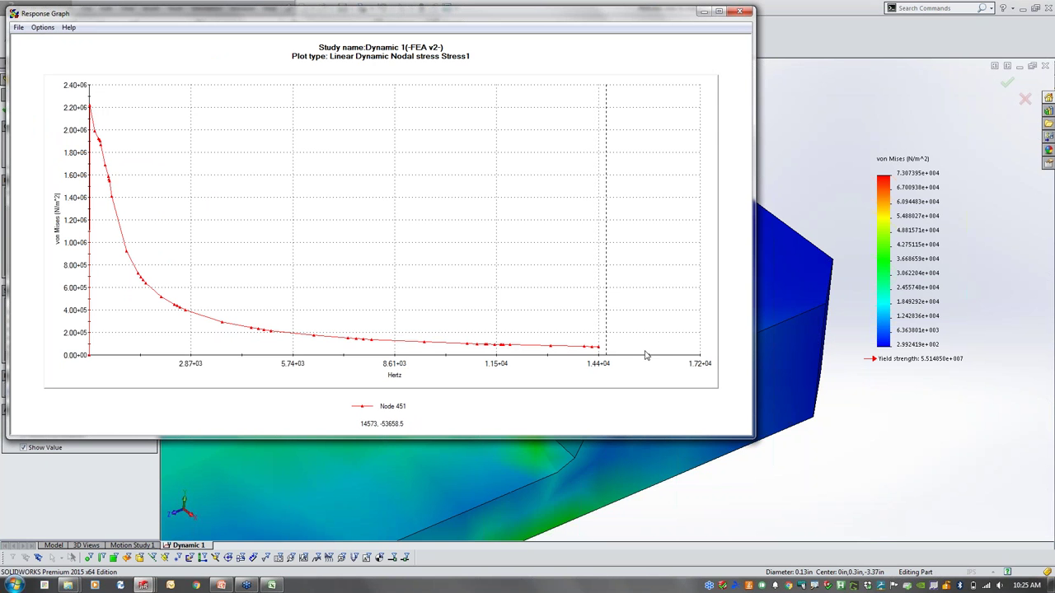
left_click(745, 11)
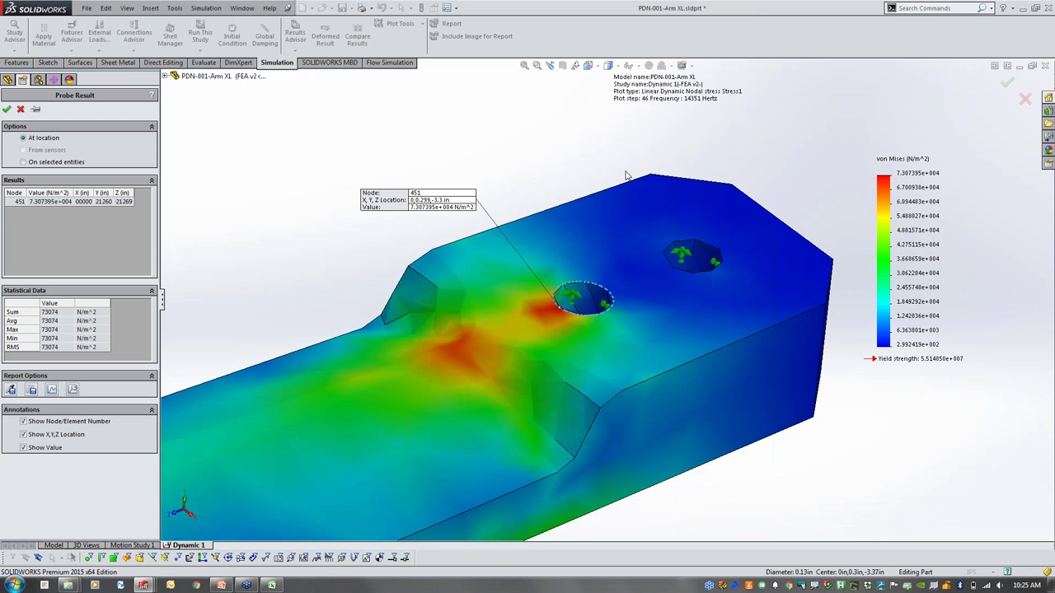
key("f")
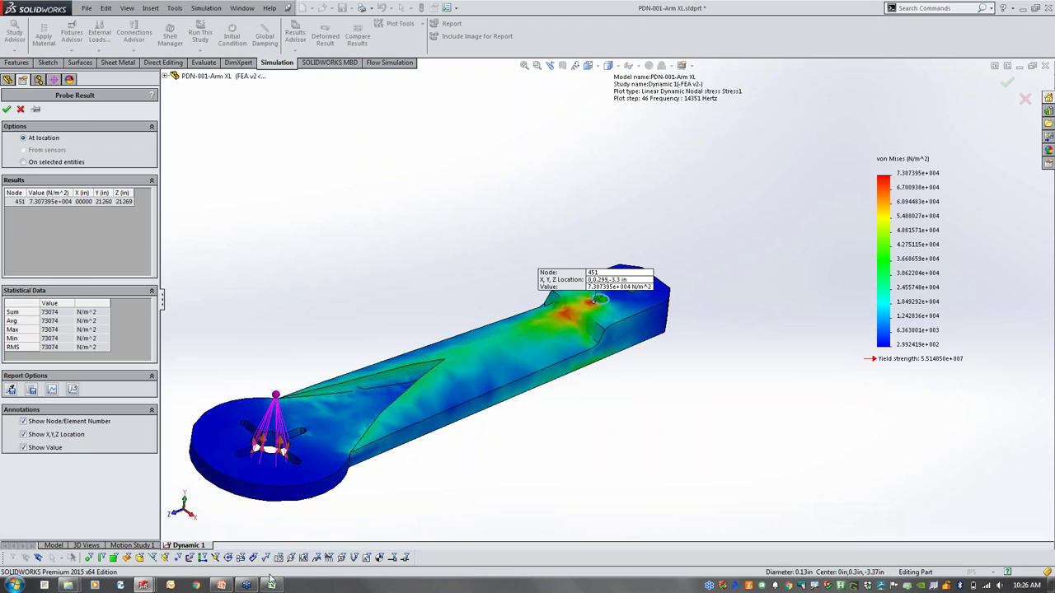
Play the drone presentation in PowerPoint and advance to slide 6 on vibration analysis
left_click(224, 585)
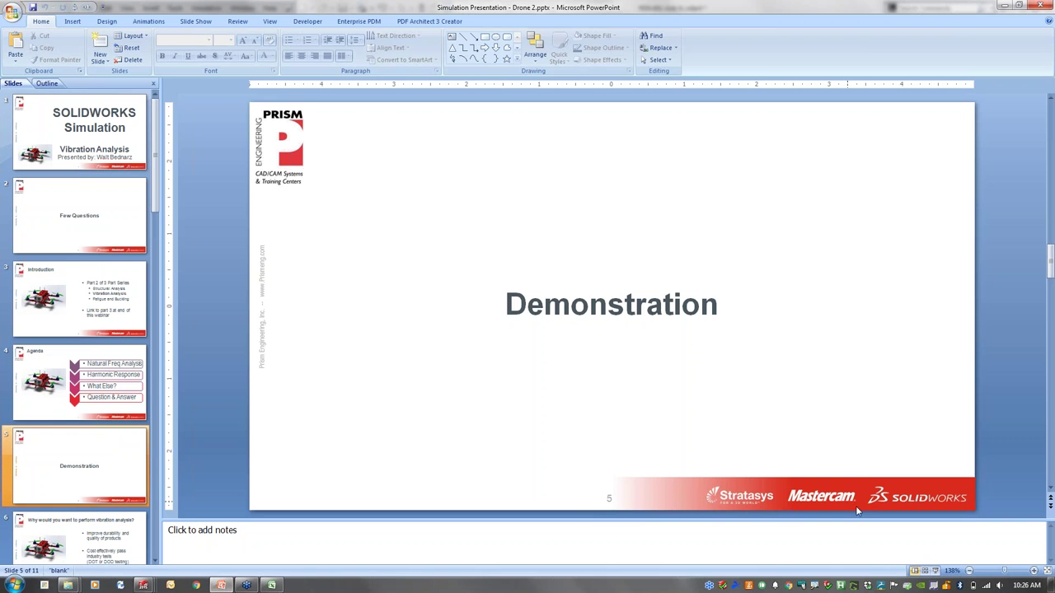
left_click(938, 579)
key("Right")
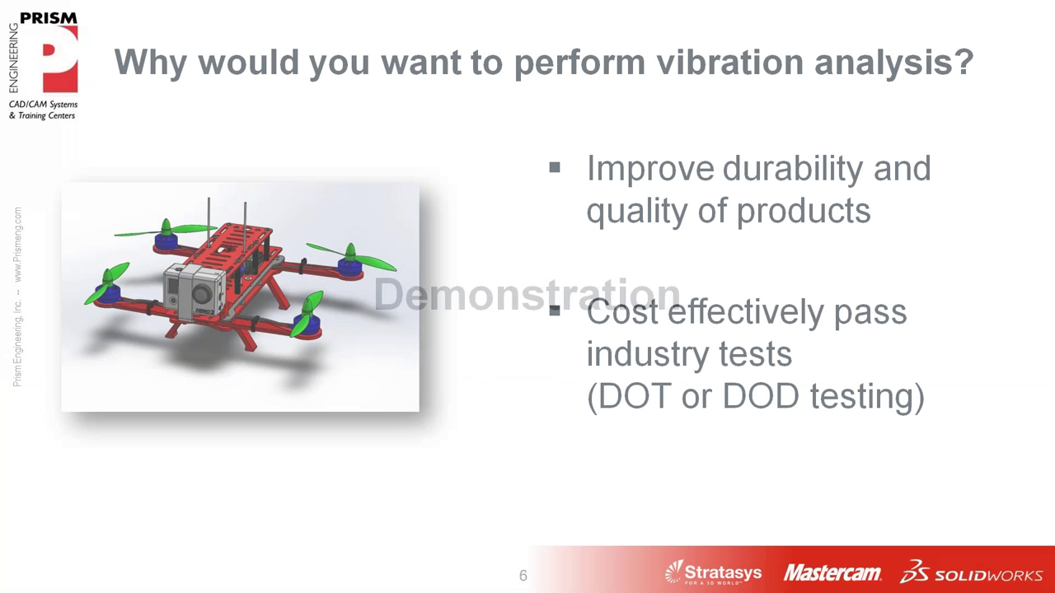